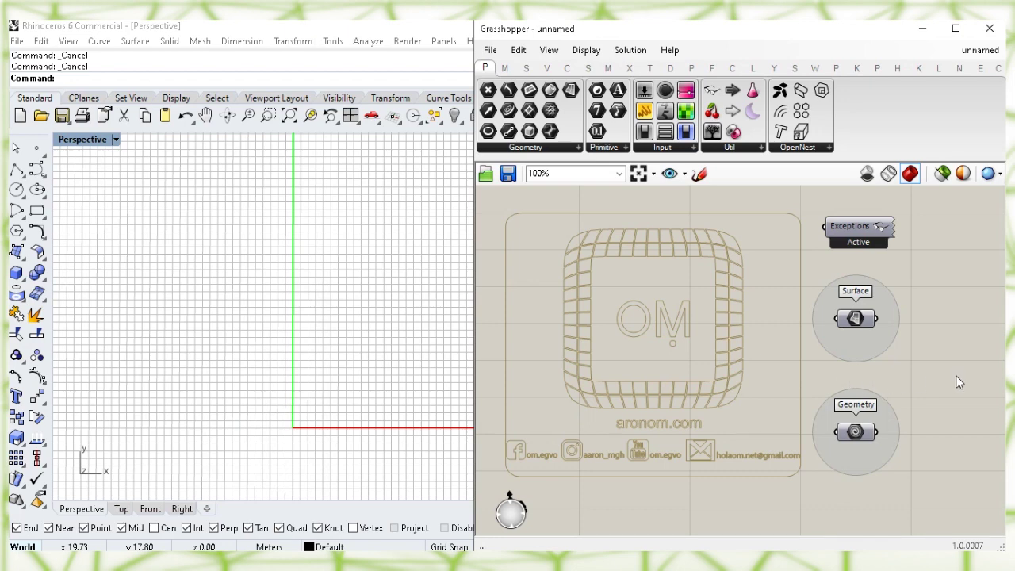
# Move the Surface parameter to a free area of the canvas and turn on its preview.
pyautogui.moveTo(924, 385); pyautogui.dragTo(771, 352, button='right')
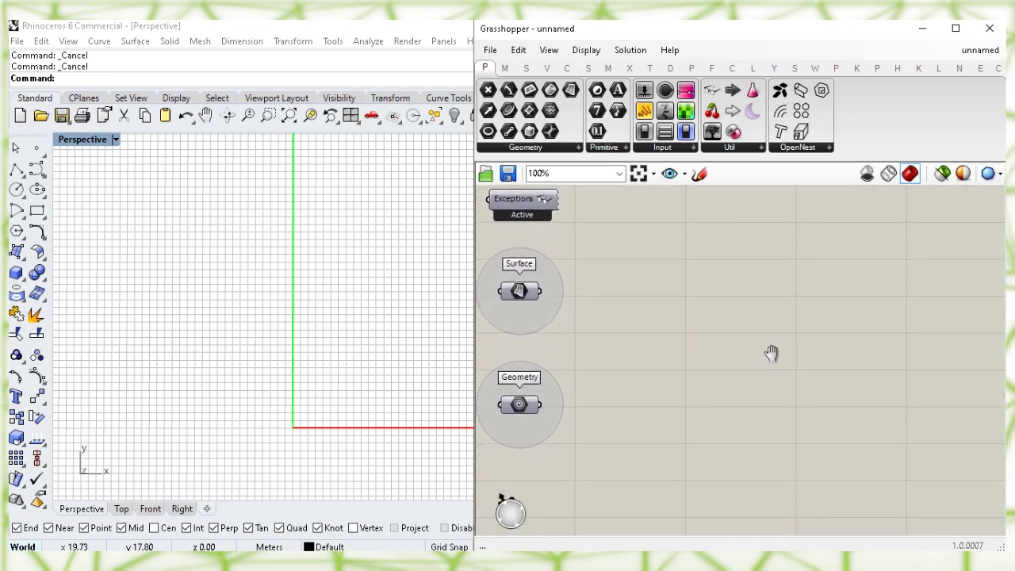
pyautogui.moveTo(519, 293); pyautogui.dragTo(742, 279)
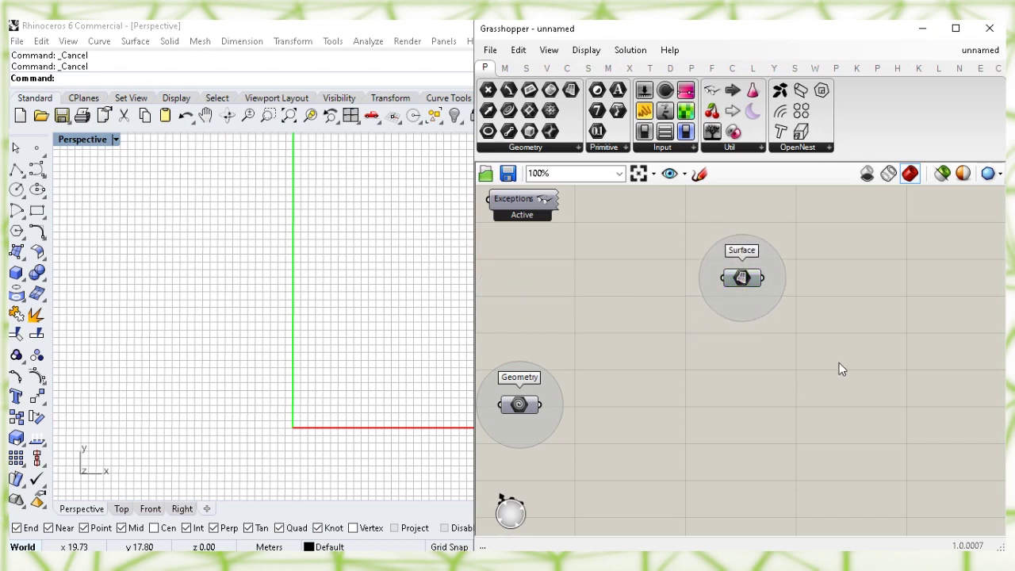
pyautogui.scroll(1, 849, 338)
pyautogui.moveTo(849, 335); pyautogui.dragTo(722, 319, button='right')
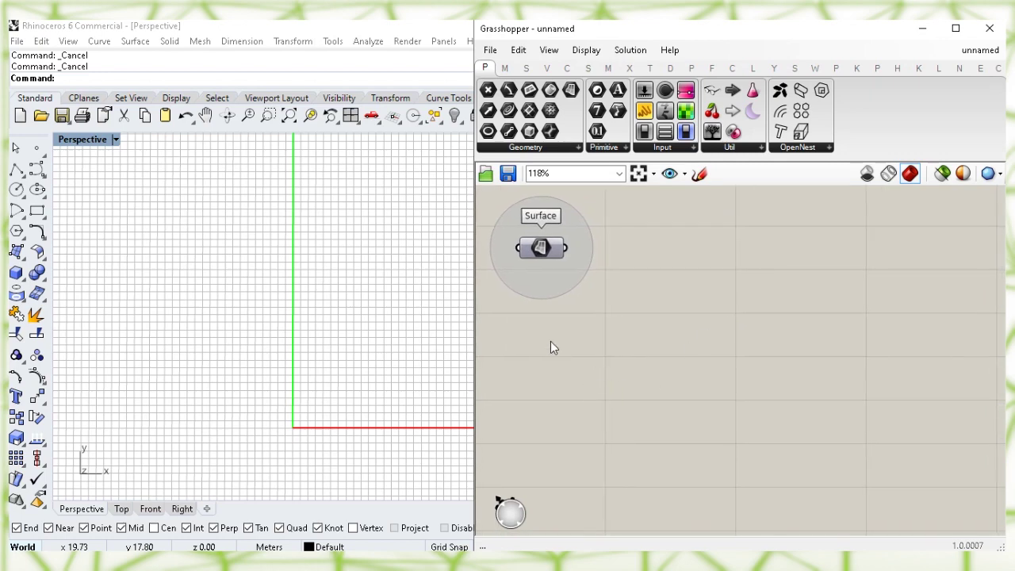
pyautogui.rightClick(541, 249)
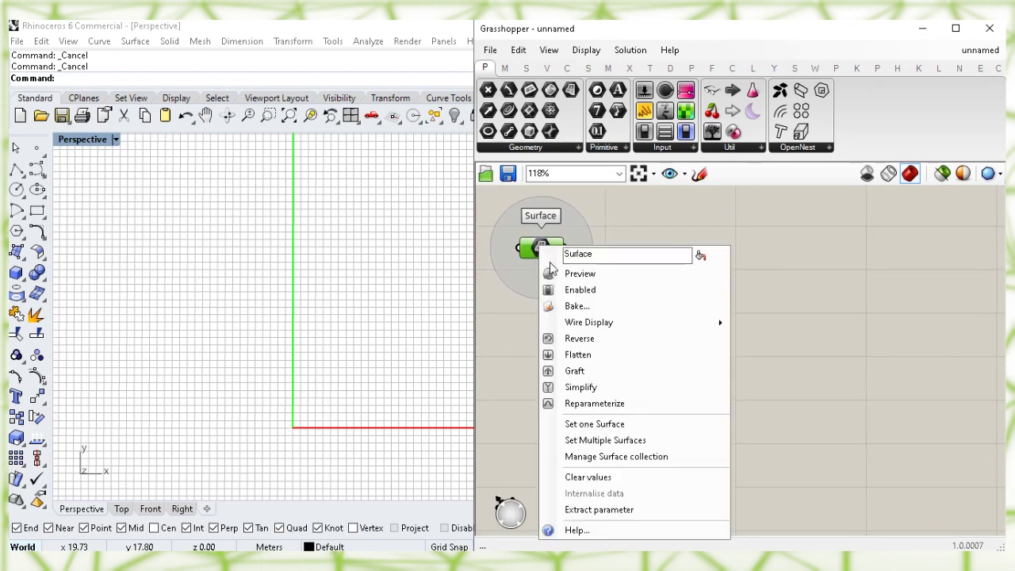
pyautogui.click(661, 280)
pyautogui.click(652, 337)
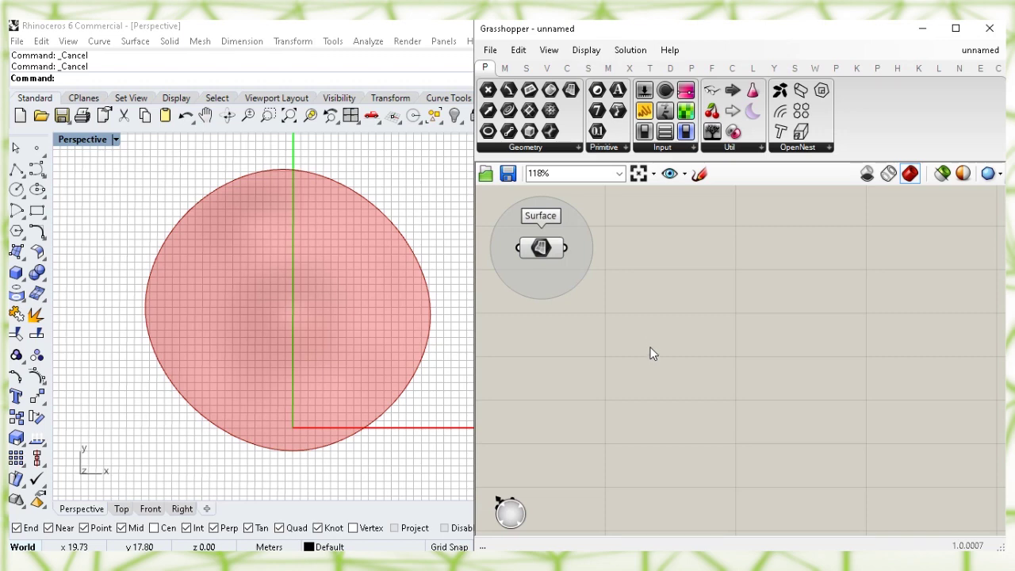
# Add a Bounding Box component and connect the Surface parameter to its Content input.
pyautogui.doubleClick(644, 382)
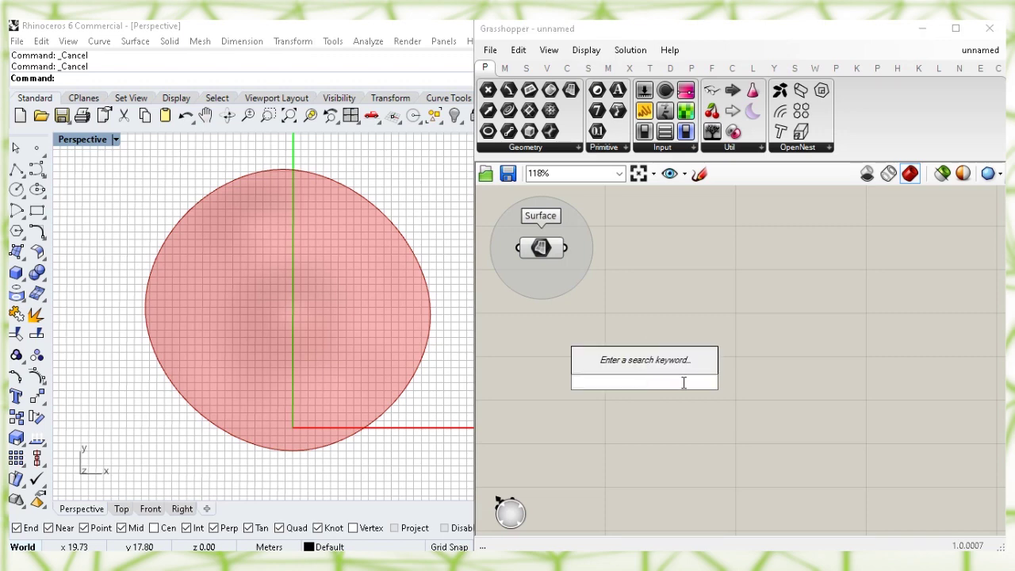
pyautogui.write('bounding')
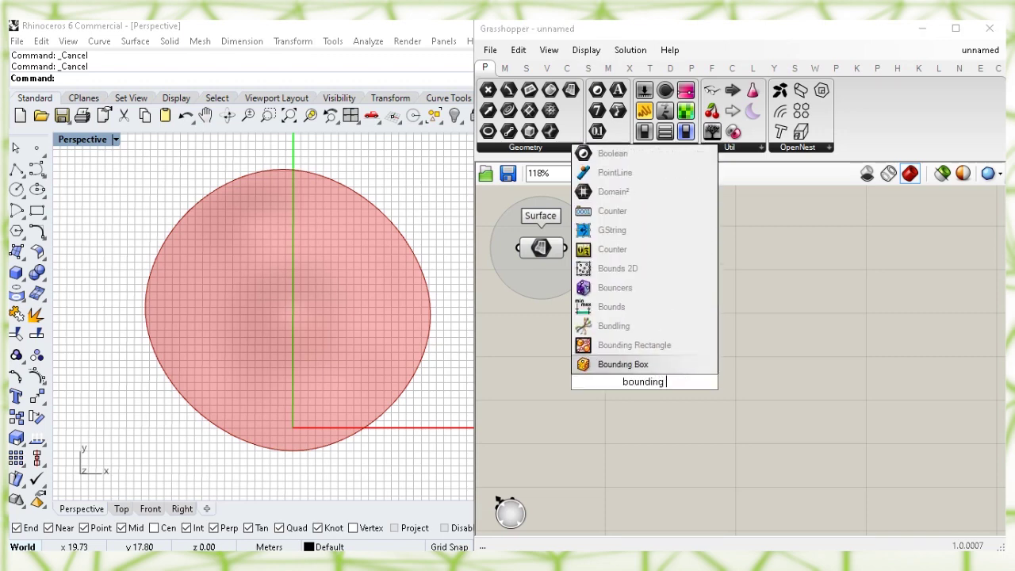
pyautogui.click(695, 366)
pyautogui.moveTo(655, 380); pyautogui.dragTo(674, 380)
pyautogui.click(665, 439)
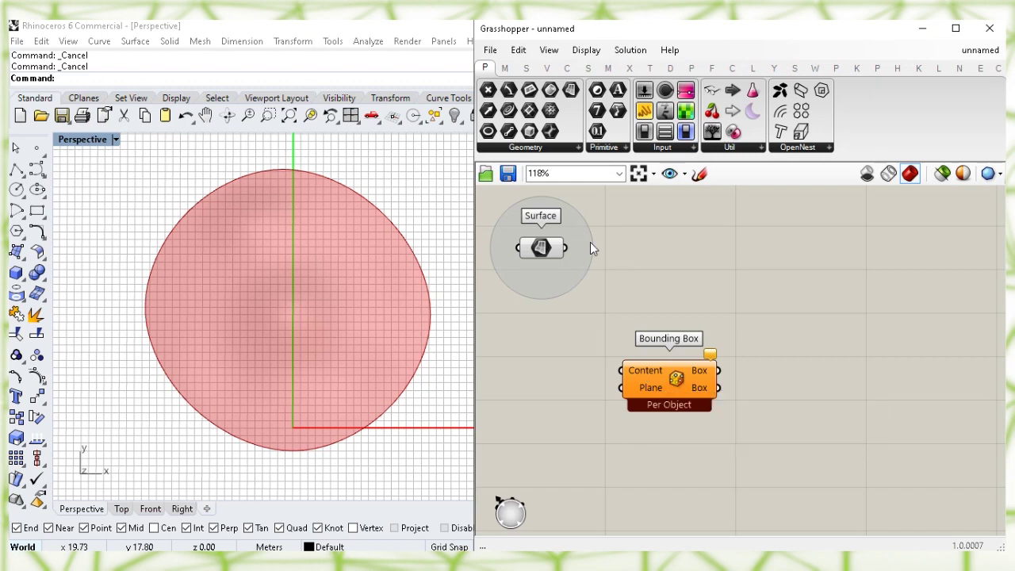
pyautogui.moveTo(566, 248); pyautogui.dragTo(663, 378)
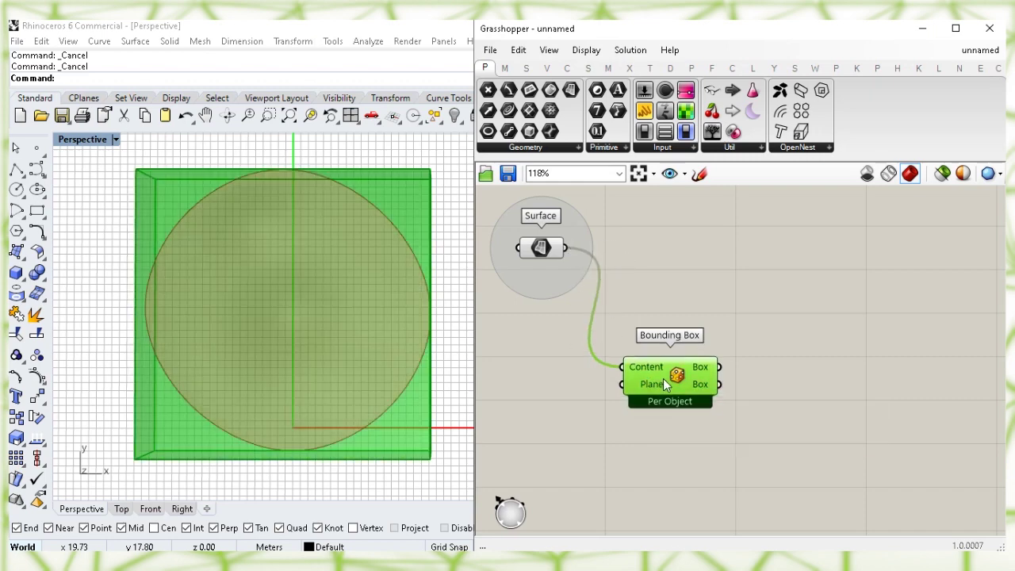
pyautogui.click(680, 439)
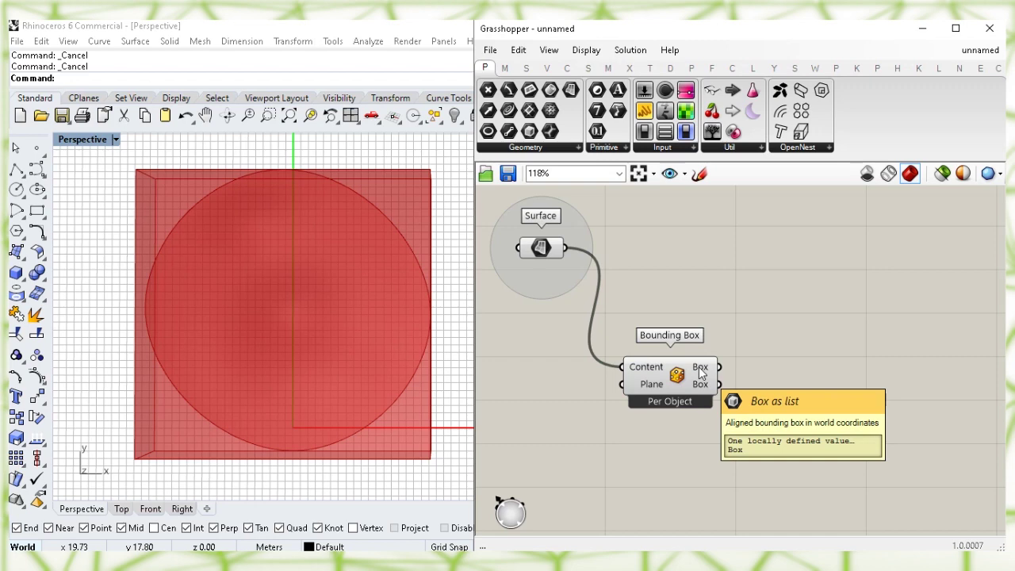
# Add a Deconstruct Brep component and connect the bounding box's first Box output to its Brep input.
pyautogui.moveTo(845, 402); pyautogui.dragTo(704, 388, button='right')
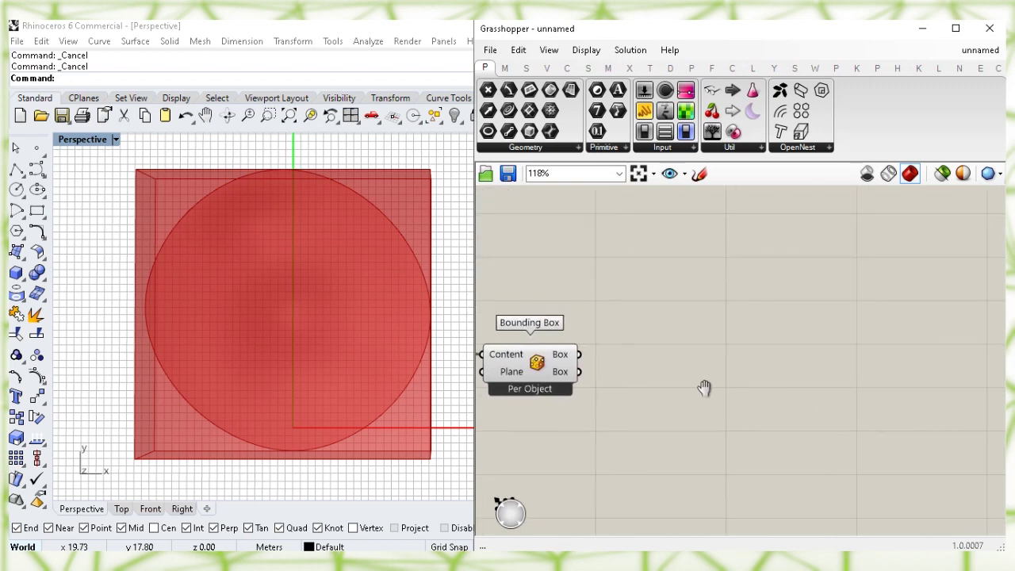
pyautogui.doubleClick(729, 366)
pyautogui.write('d')
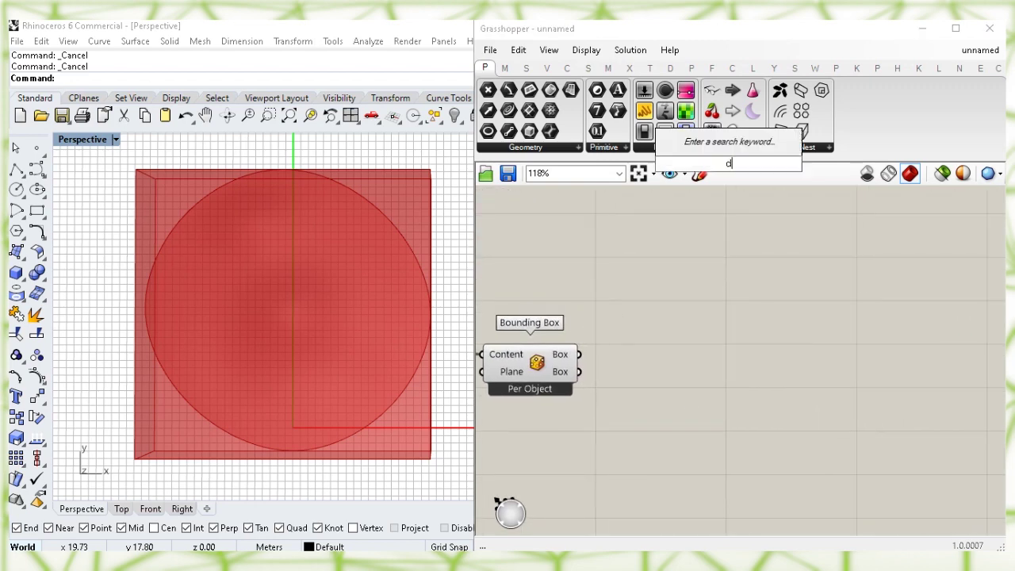
pyautogui.write('econstruct')
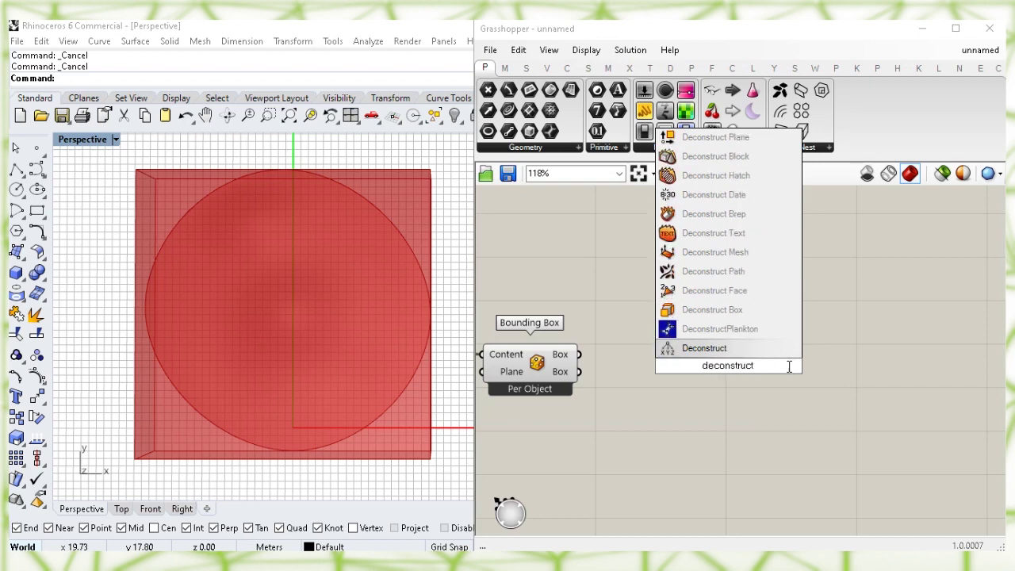
pyautogui.click(790, 214)
pyautogui.moveTo(726, 368); pyautogui.dragTo(646, 354)
pyautogui.click(592, 323)
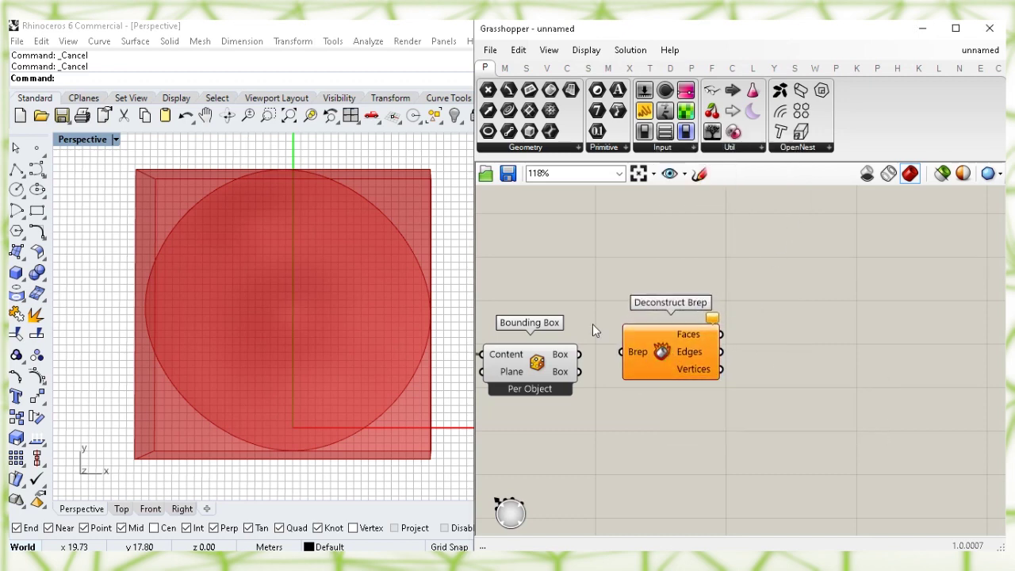
pyautogui.moveTo(579, 354); pyautogui.dragTo(642, 352)
pyautogui.click(597, 415)
# Turn off the preview of the Bounding Box and Deconstruct Brep components.
pyautogui.moveTo(598, 414); pyautogui.dragTo(589, 361, button='right')
pyautogui.click(541, 306)
pyautogui.rightClick(541, 306)
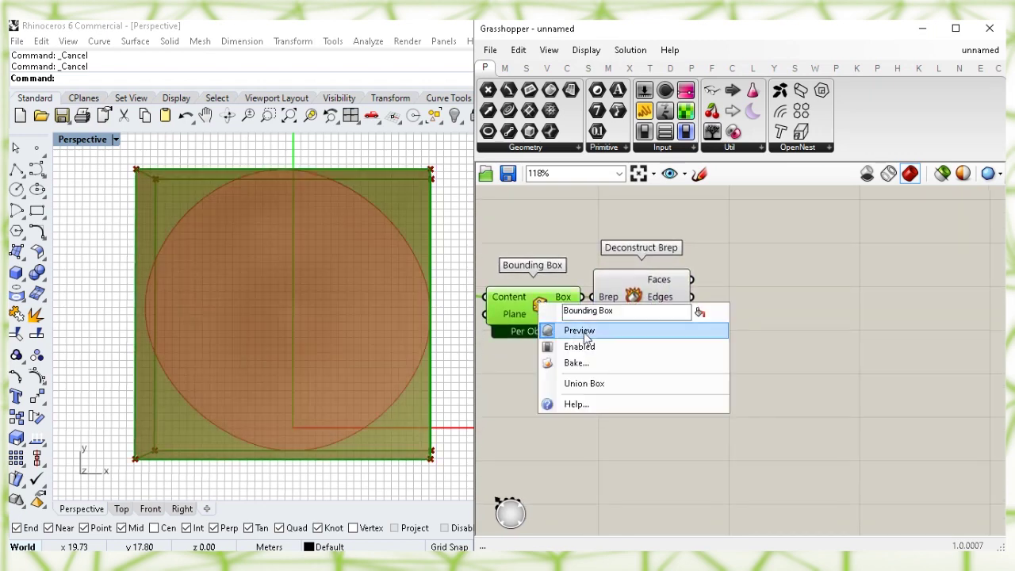
pyautogui.click(582, 333)
pyautogui.click(608, 389)
pyautogui.click(633, 321)
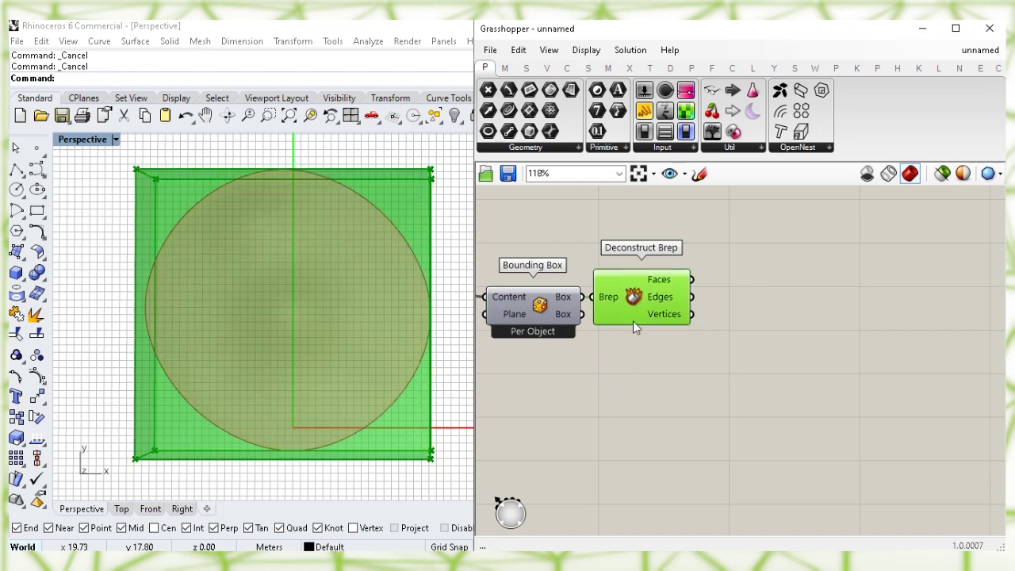
pyautogui.rightClick(633, 297)
pyautogui.click(665, 322)
pyautogui.click(649, 372)
# Add a List Item component and connect the Faces output of Deconstruct Brep to its List input.
pyautogui.moveTo(734, 359); pyautogui.dragTo(678, 376, button='right')
pyautogui.scroll(1, 740, 366)
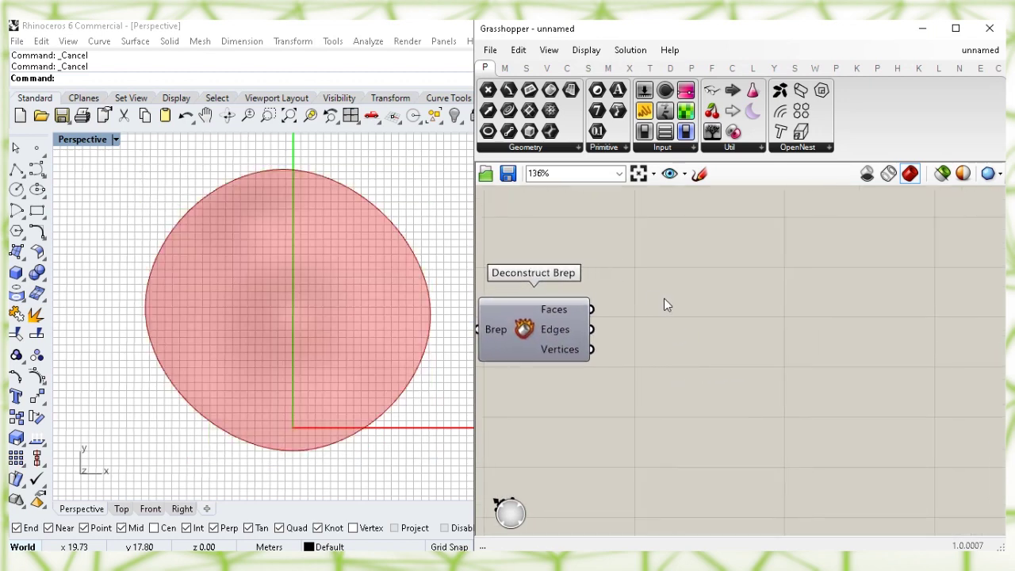
pyautogui.moveTo(561, 312)
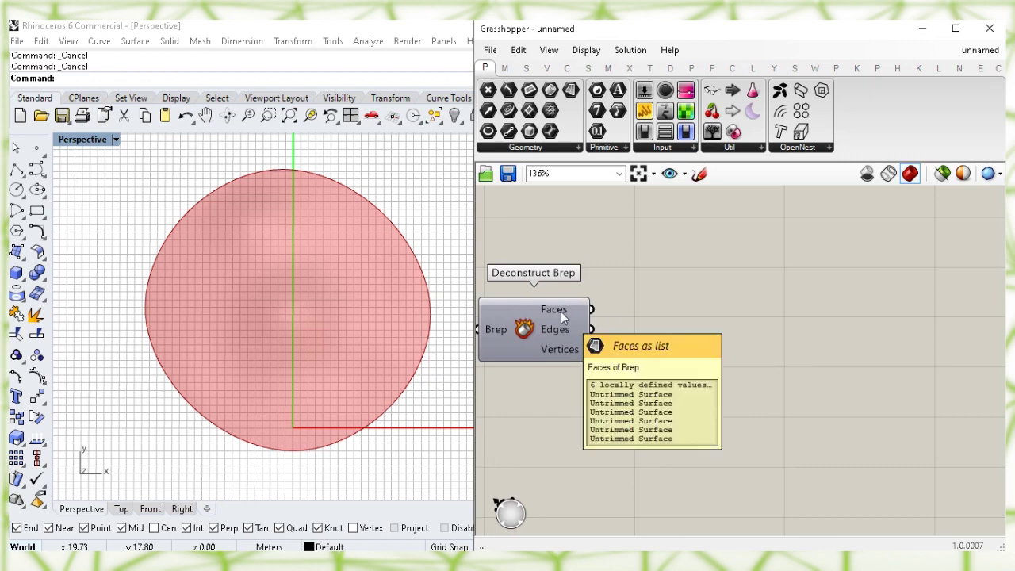
pyautogui.doubleClick(741, 326)
pyautogui.write('list item')
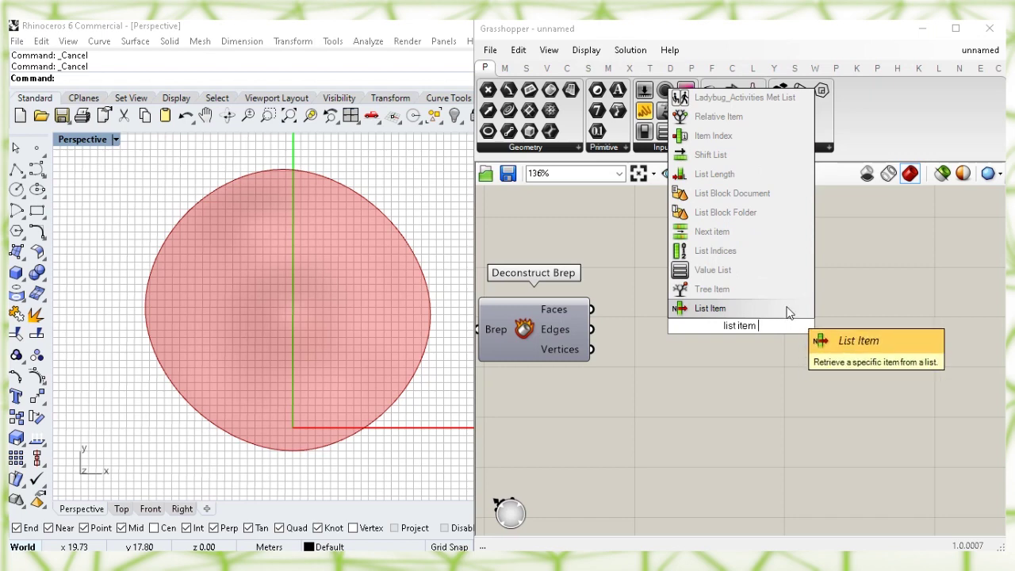
pyautogui.click(737, 312)
pyautogui.click(736, 317)
pyautogui.moveTo(737, 319); pyautogui.dragTo(766, 321)
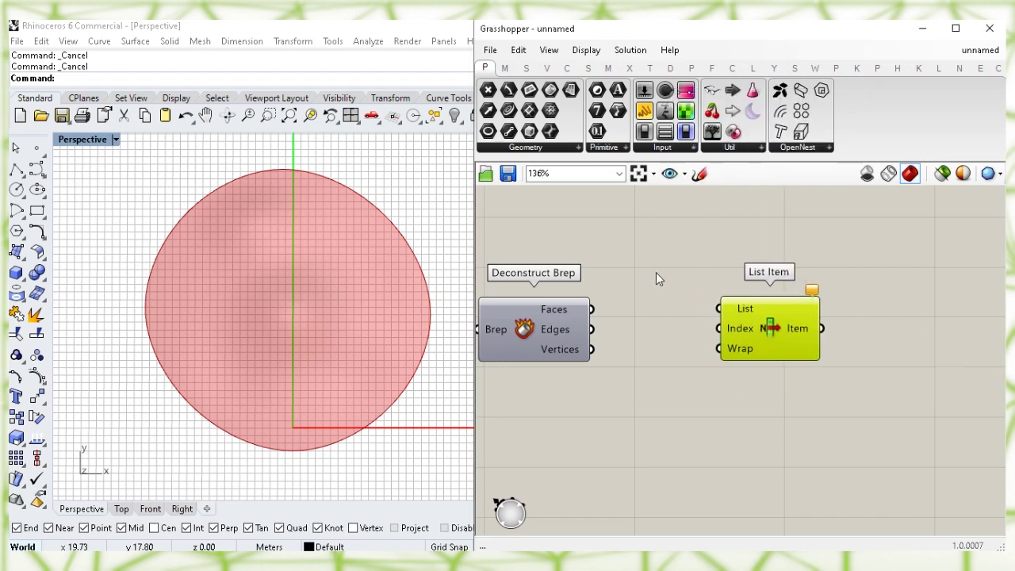
pyautogui.moveTo(686, 304); pyautogui.dragTo(781, 330)
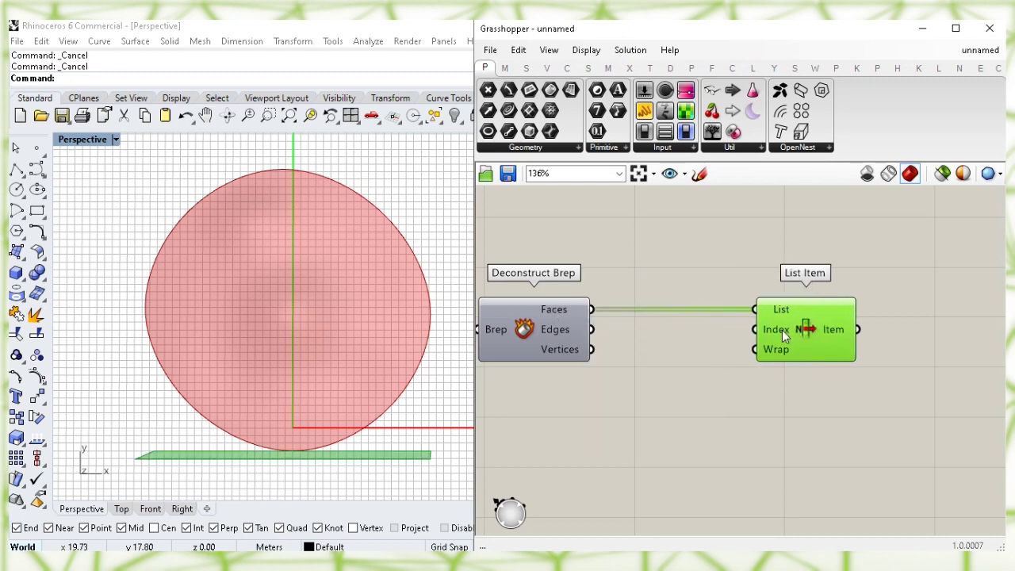
pyautogui.click(665, 354)
# Create a number slider with value 2 and connect it to the Index input of List Item.
pyautogui.moveTo(650, 366); pyautogui.dragTo(657, 439, button='right')
pyautogui.doubleClick(615, 268)
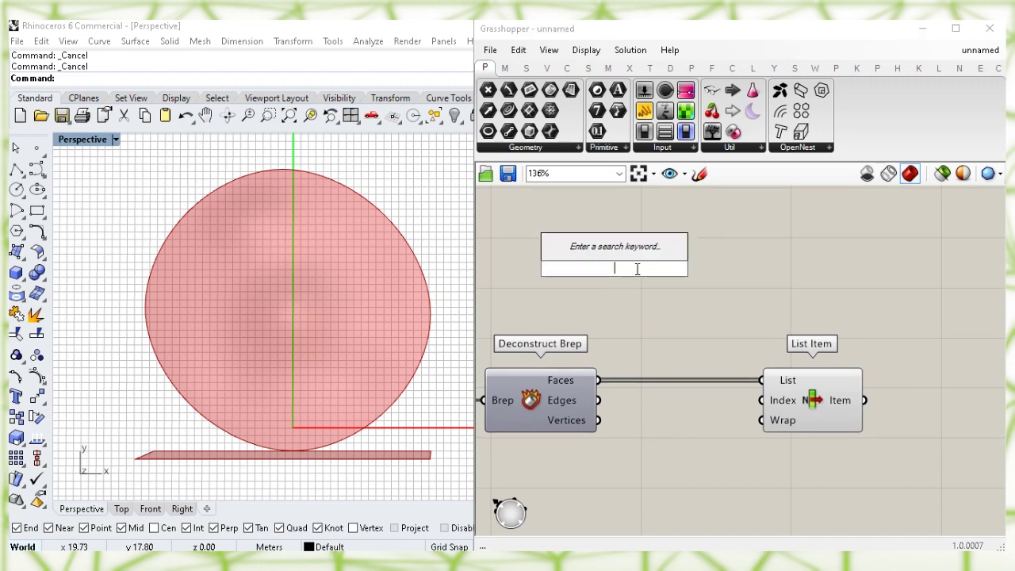
pyautogui.write('2')
pyautogui.press('Return')
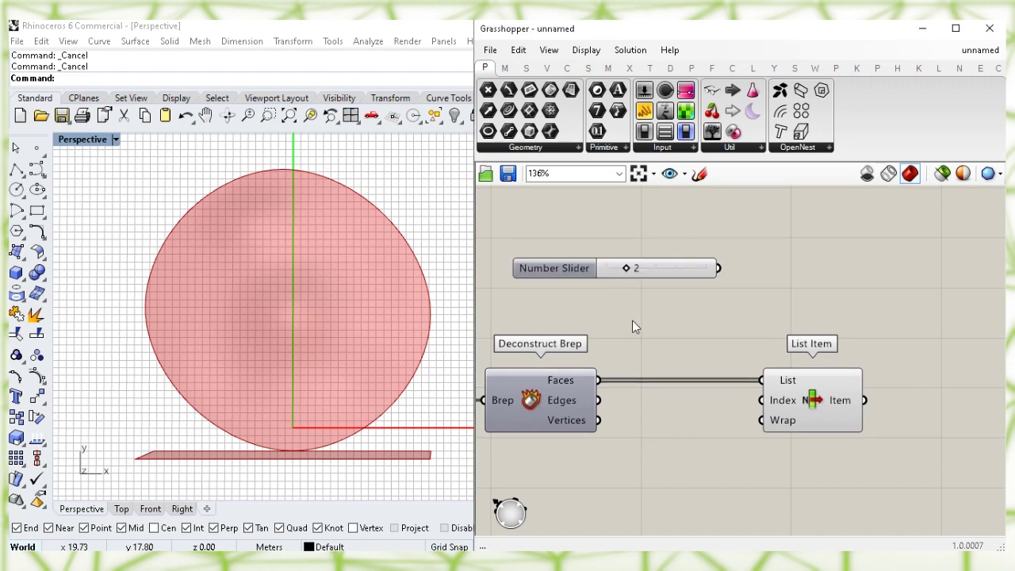
pyautogui.moveTo(736, 274); pyautogui.dragTo(761, 400)
pyautogui.click(815, 403)
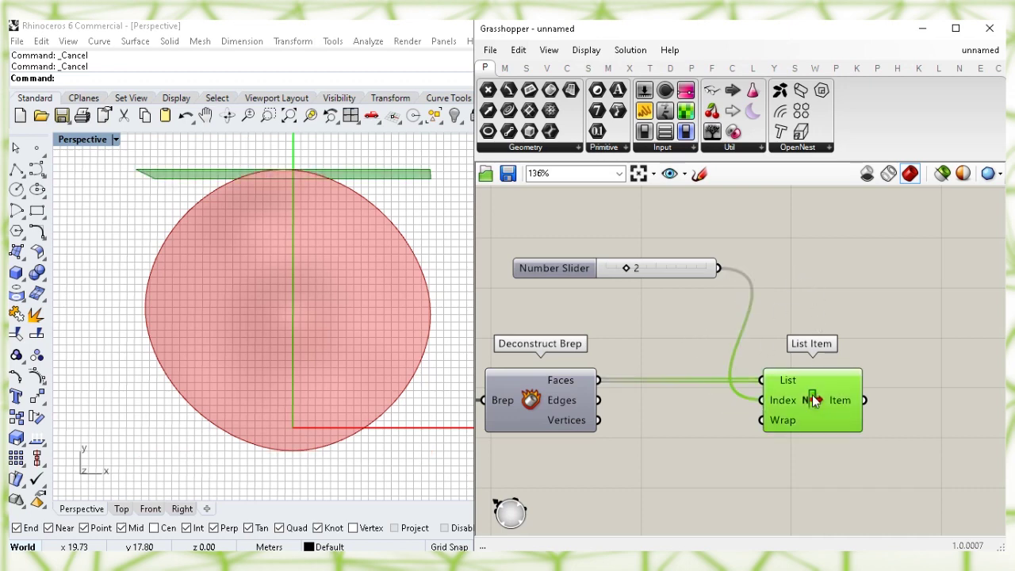
# Adjust the index slider so List Item picks the horizontal base face of the bounding box, checking it in the viewport.
pyautogui.moveTo(620, 269); pyautogui.dragTo(646, 269)
pyautogui.click(823, 277)
pyautogui.click(803, 401)
pyautogui.moveTo(361, 336)
pyautogui.mouseDown(button='right')
pyautogui.moveTo(346, 299)
pyautogui.moveTo(375, 168)
pyautogui.moveTo(354, 344)
pyautogui.mouseUp(button='right')
pyautogui.click(637, 324)
pyautogui.click(815, 392)
pyautogui.click(954, 401)
# Add a Move component beyond List Item and connect the Item output to its Geometry input.
pyautogui.moveTo(953, 401); pyautogui.dragTo(673, 370, button='right')
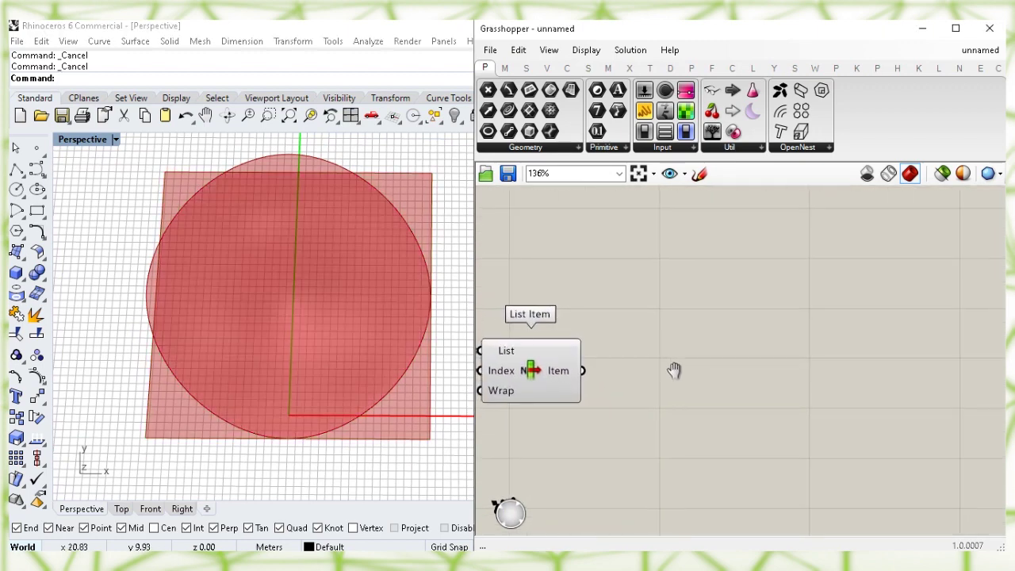
pyautogui.doubleClick(789, 372)
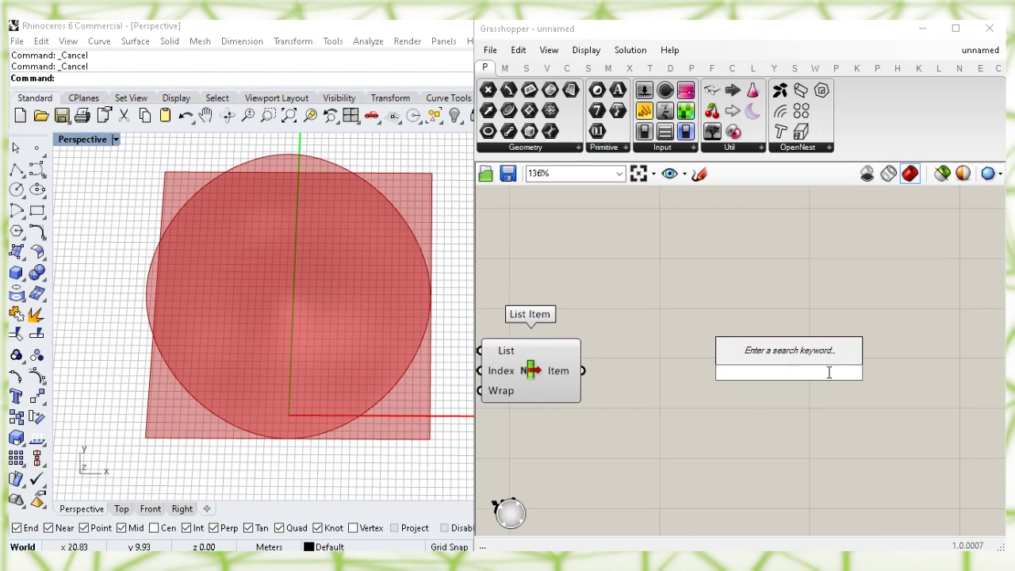
pyautogui.write('move')
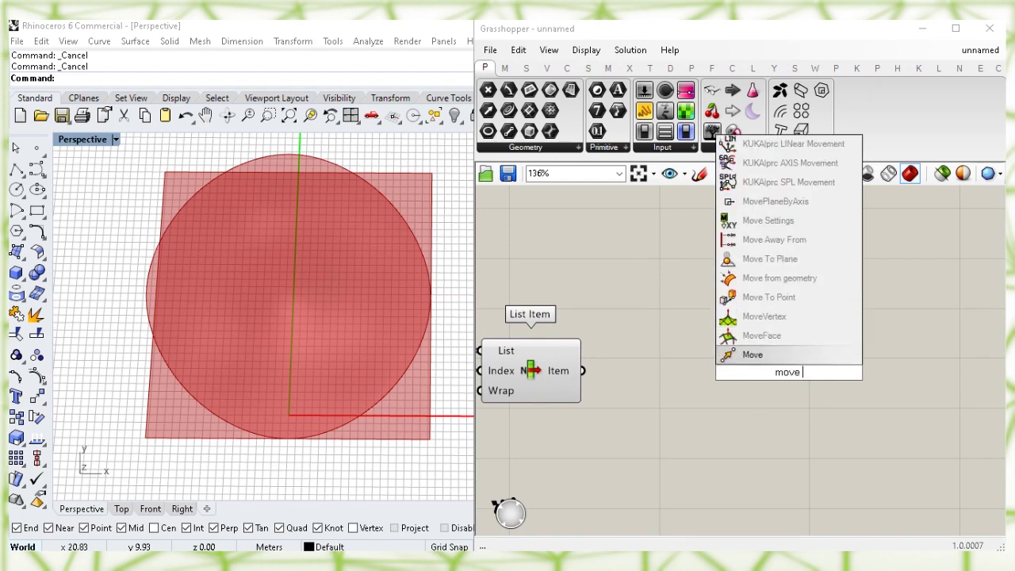
pyautogui.click(814, 358)
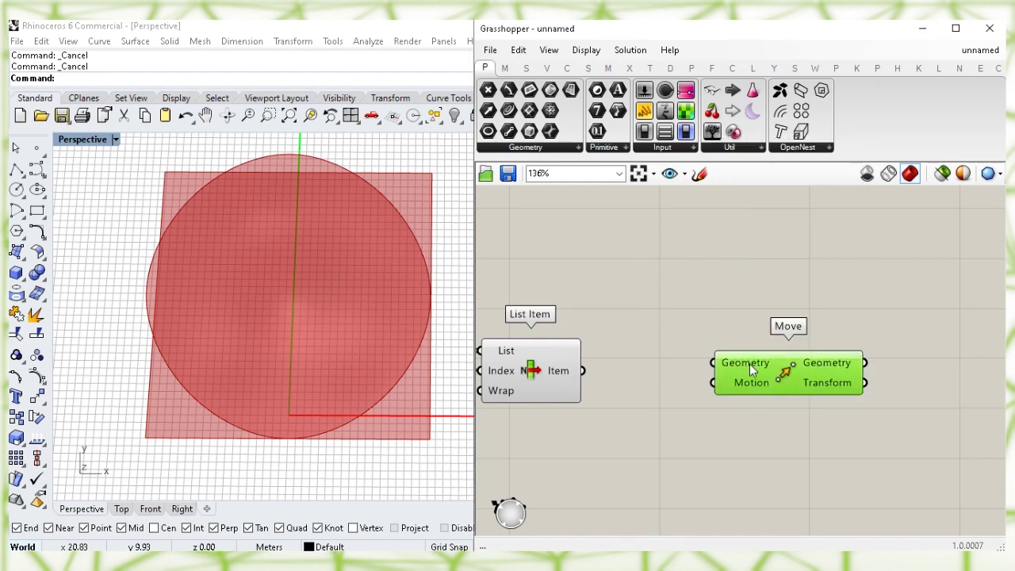
pyautogui.click(719, 318)
pyautogui.click(525, 375)
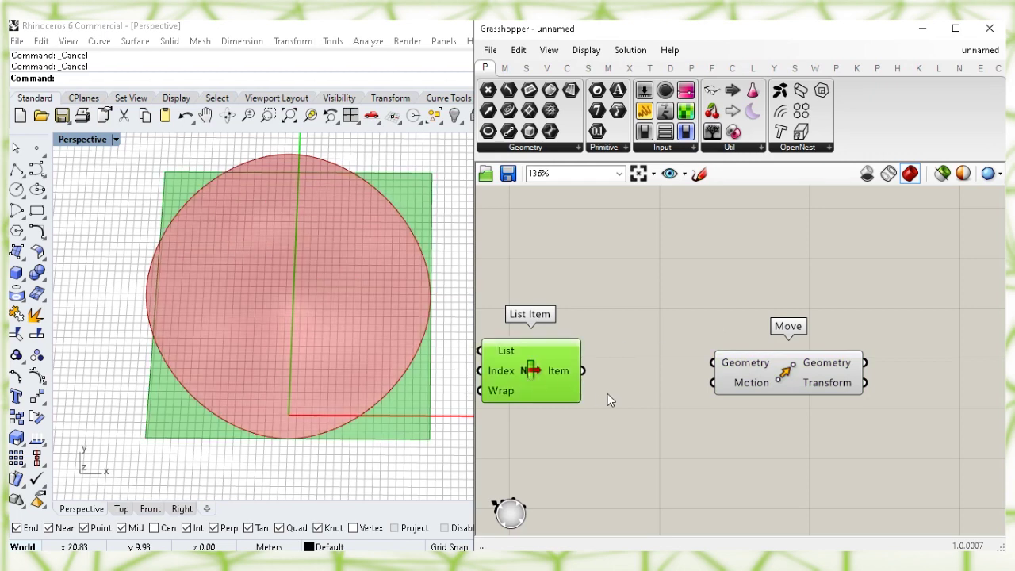
pyautogui.moveTo(584, 370); pyautogui.dragTo(713, 362)
pyautogui.moveTo(783, 377); pyautogui.dragTo(858, 387)
pyautogui.click(697, 418)
# Turn off the preview of the List Item component.
pyautogui.moveTo(533, 376); pyautogui.dragTo(533, 336, button='right')
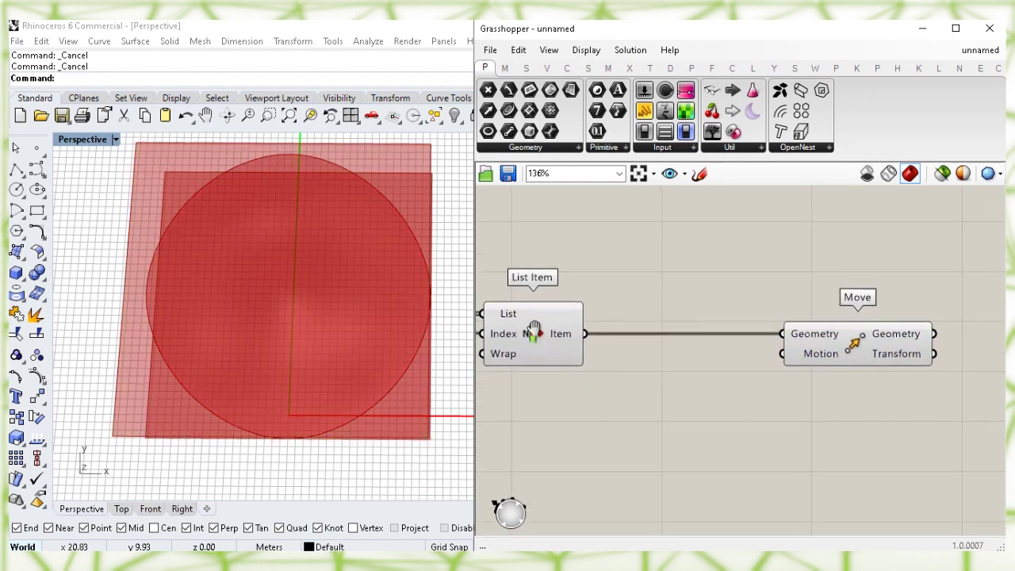
pyautogui.click(532, 332)
pyautogui.rightClick(532, 332)
pyautogui.click(596, 358)
pyautogui.click(648, 409)
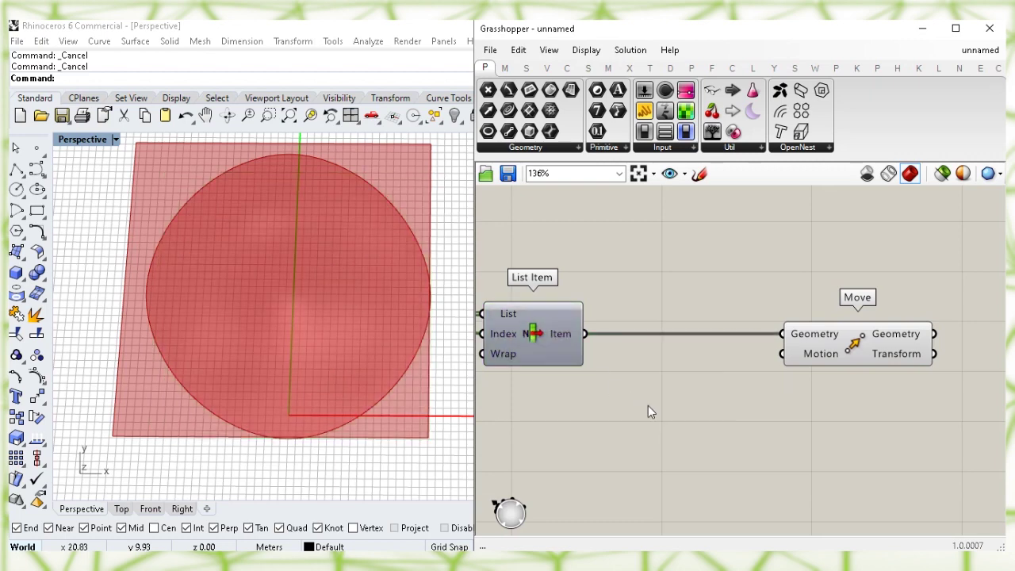
# Add a Unit Z component, connect it to Move's Motion input, and shift both components farther from List Item.
pyautogui.moveTo(822, 361)
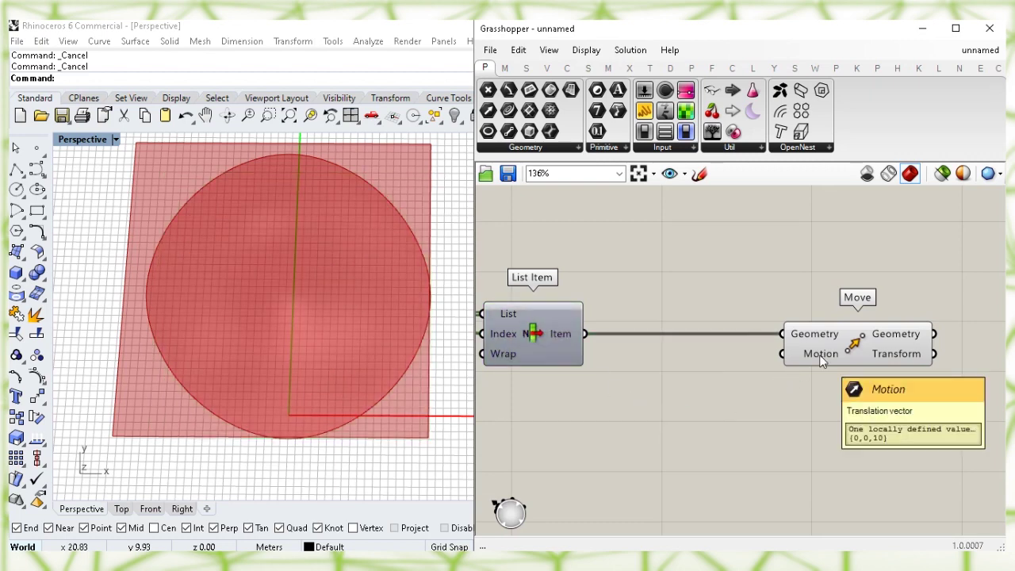
pyautogui.doubleClick(657, 438)
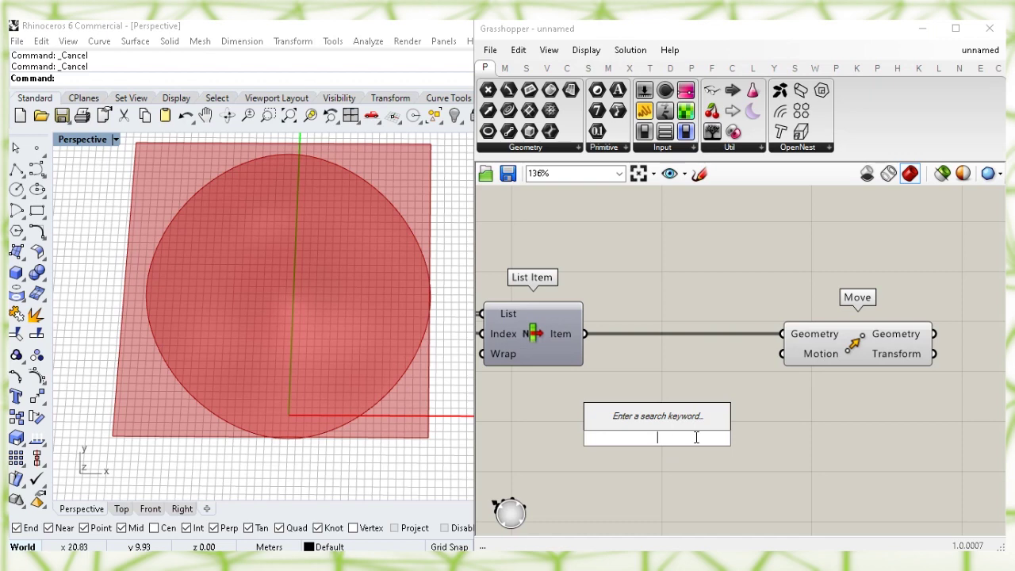
pyautogui.write('z')
pyautogui.click(682, 421)
pyautogui.moveTo(667, 435); pyautogui.dragTo(782, 354)
pyautogui.click(830, 353)
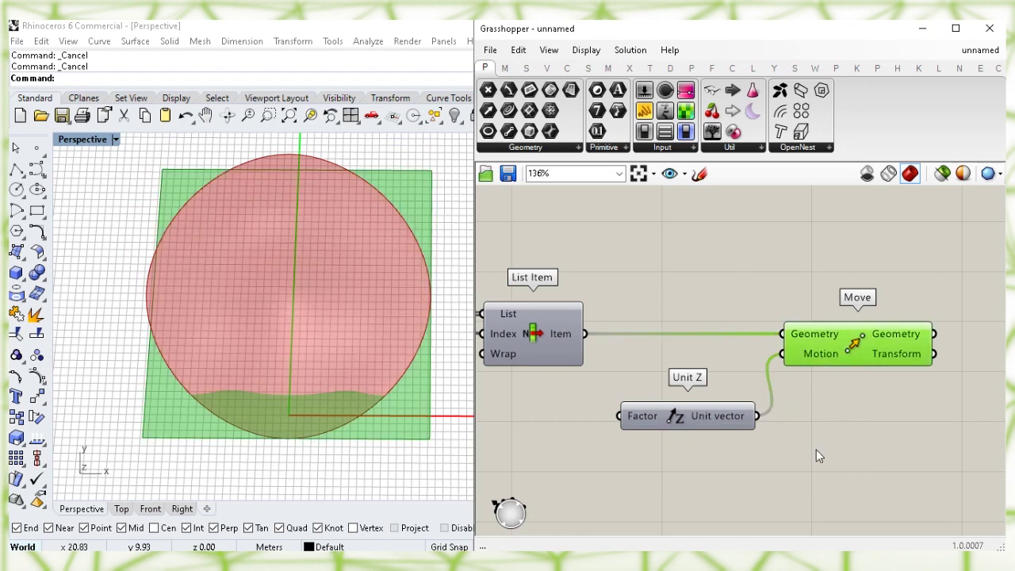
pyautogui.moveTo(842, 456); pyautogui.dragTo(729, 328)
pyautogui.moveTo(804, 355); pyautogui.dragTo(846, 354)
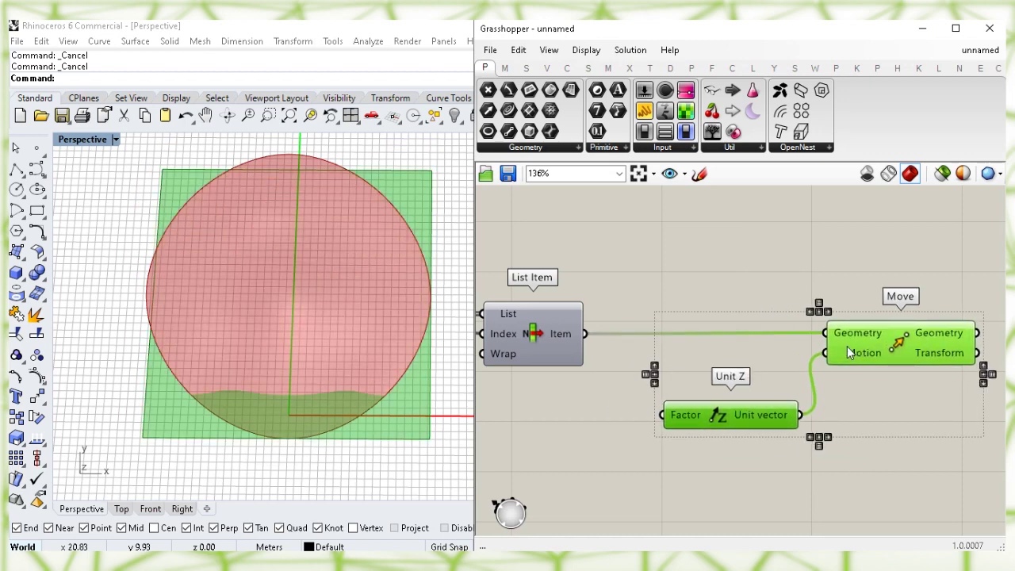
# Add a Series component to the canvas below List Item, ahead of Unit Z.
pyautogui.click(662, 320)
pyautogui.moveTo(661, 321); pyautogui.dragTo(753, 269, button='right')
pyautogui.moveTo(641, 371); pyautogui.dragTo(640, 358, button='right')
pyautogui.moveTo(606, 401); pyautogui.dragTo(634, 396, button='right')
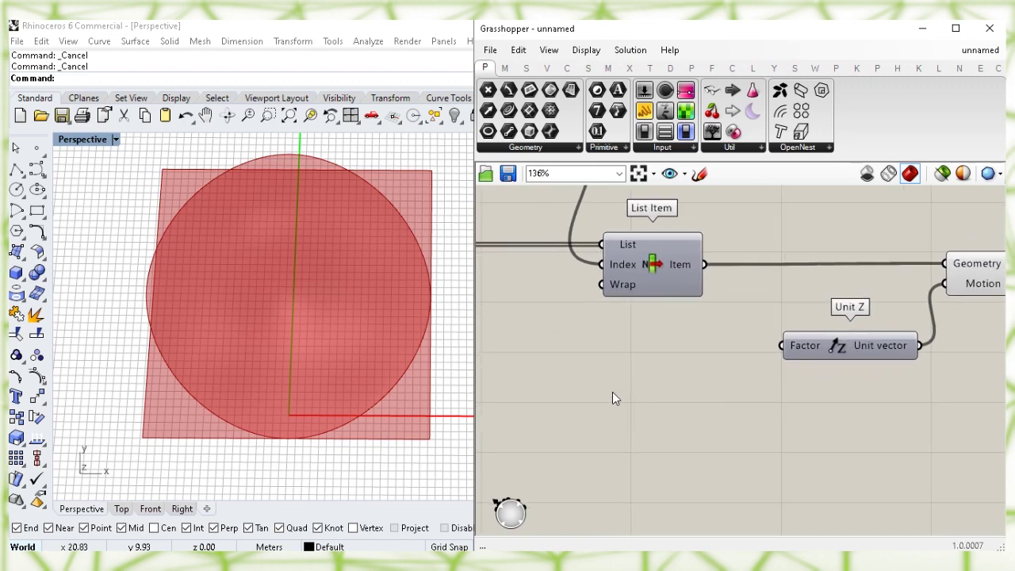
pyautogui.doubleClick(610, 392)
pyautogui.write('seri')
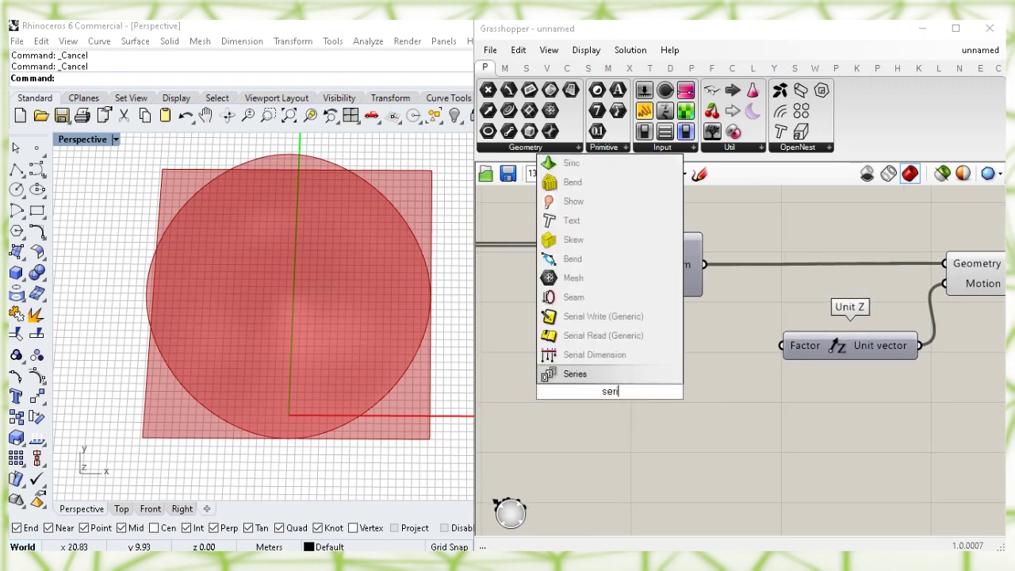
pyautogui.click(666, 372)
pyautogui.moveTo(618, 393); pyautogui.dragTo(657, 378)
pyautogui.moveTo(644, 463); pyautogui.dragTo(759, 416, button='right')
pyautogui.scroll(3, 695, 447)
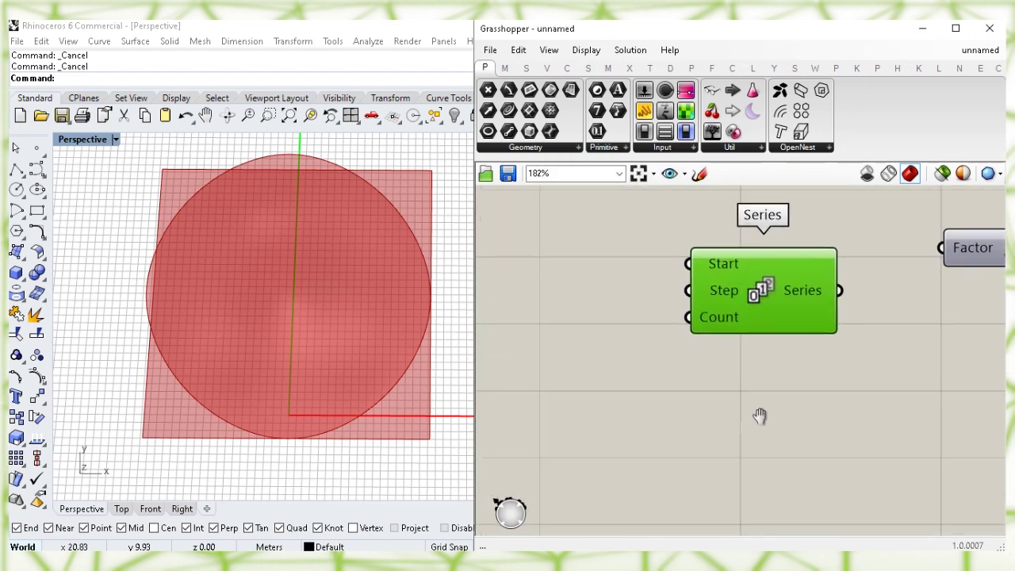
pyautogui.moveTo(697, 417); pyautogui.dragTo(724, 417, button='right')
pyautogui.click(725, 420)
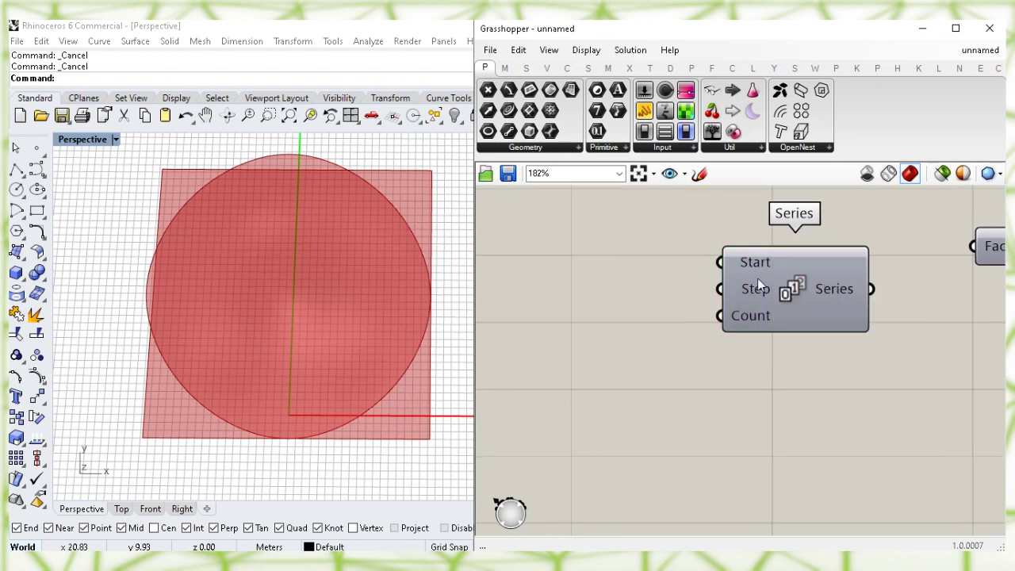
# Add a panel with the value 0.54, connect it to the Step input of Series, and place it close to that component.
pyautogui.moveTo(622, 311); pyautogui.dragTo(644, 316, button='right')
pyautogui.doubleClick(557, 310)
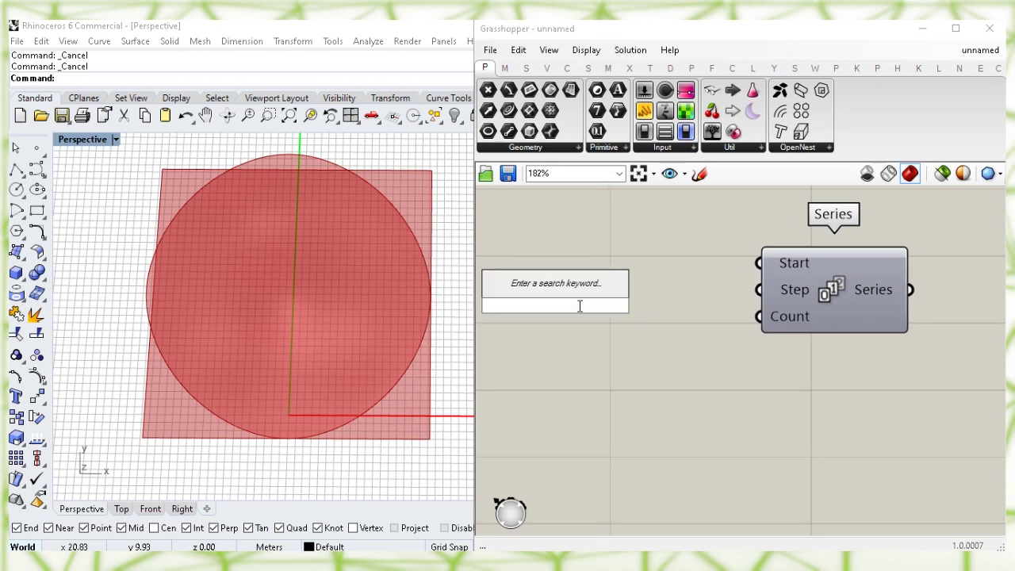
pyautogui.write('"0.54')
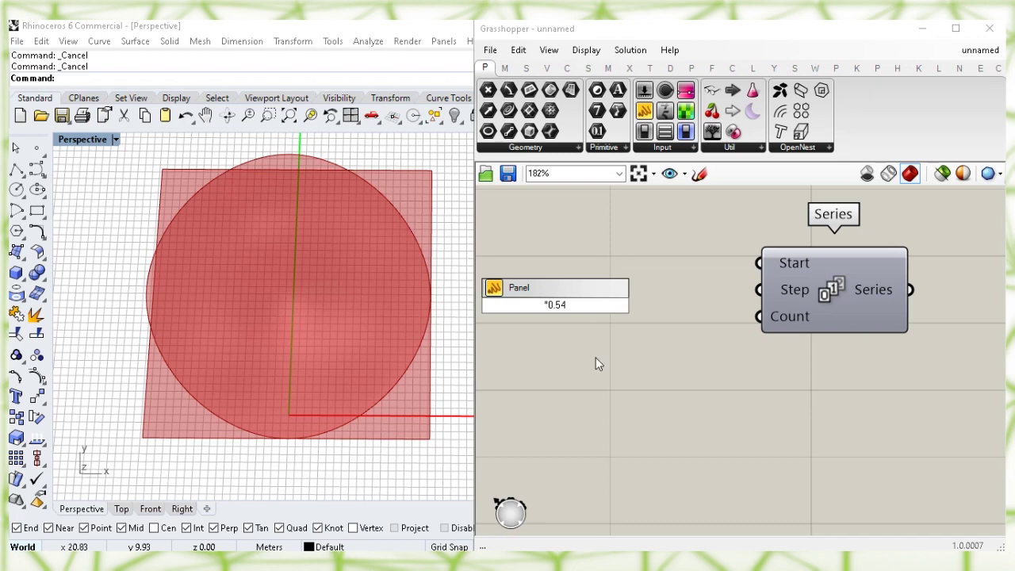
pyautogui.press('Return')
pyautogui.moveTo(591, 307); pyautogui.dragTo(749, 287)
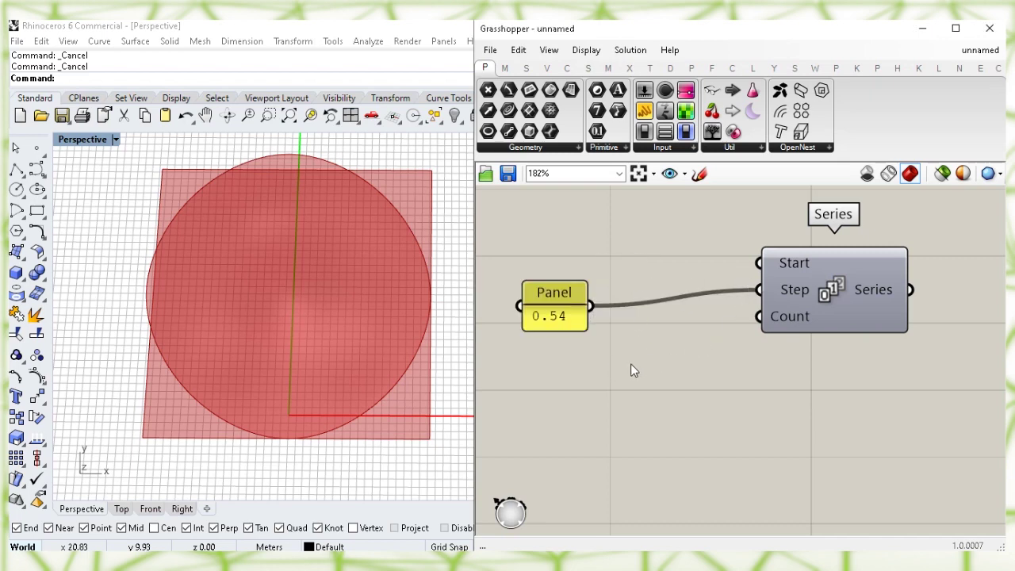
pyautogui.moveTo(556, 314); pyautogui.dragTo(685, 284)
pyautogui.click(678, 348)
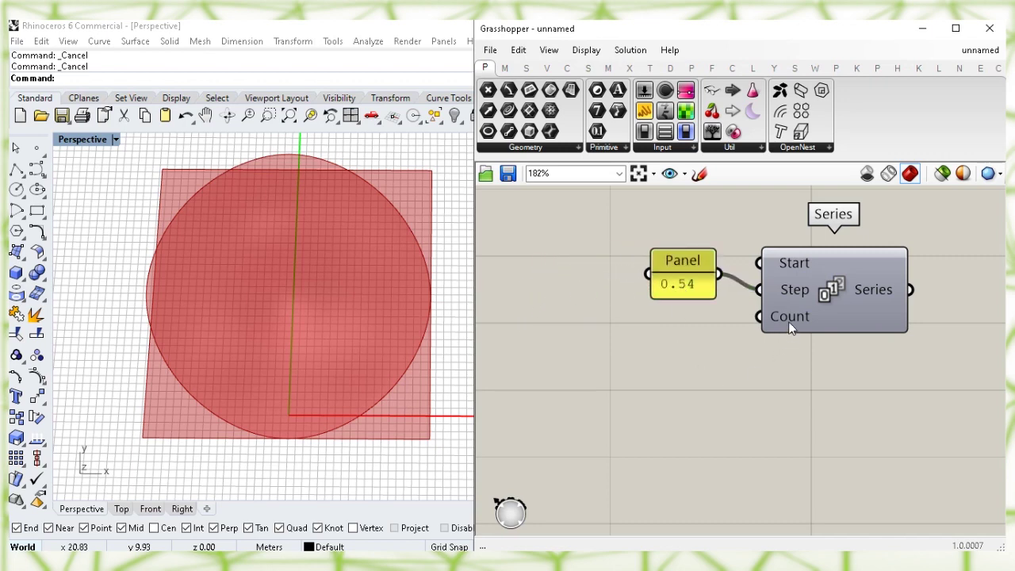
# Add a panel with the value 12, connect it to the Count input of Series, and place it below the 0.54 panel.
pyautogui.doubleClick(615, 421)
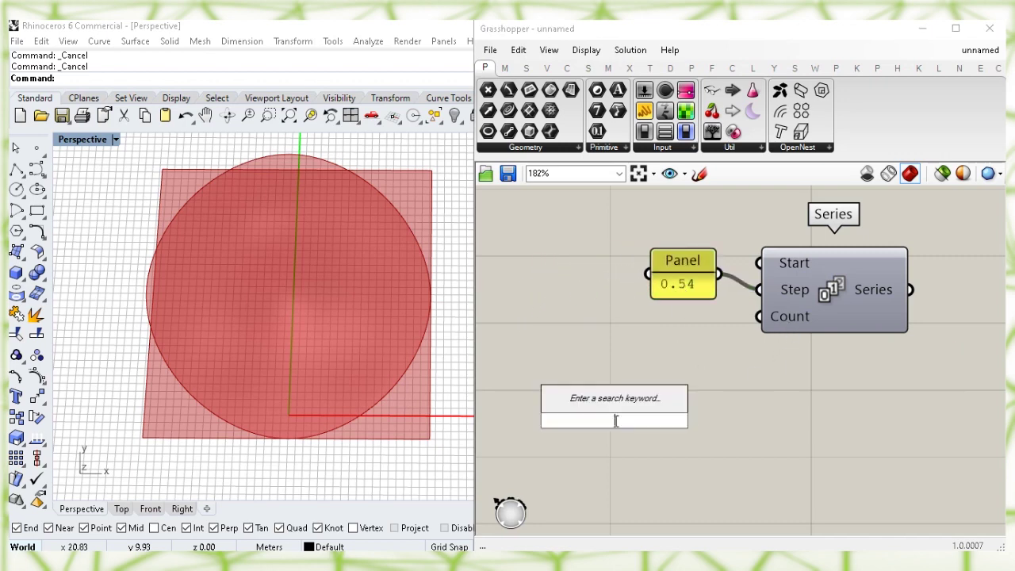
pyautogui.write('"')
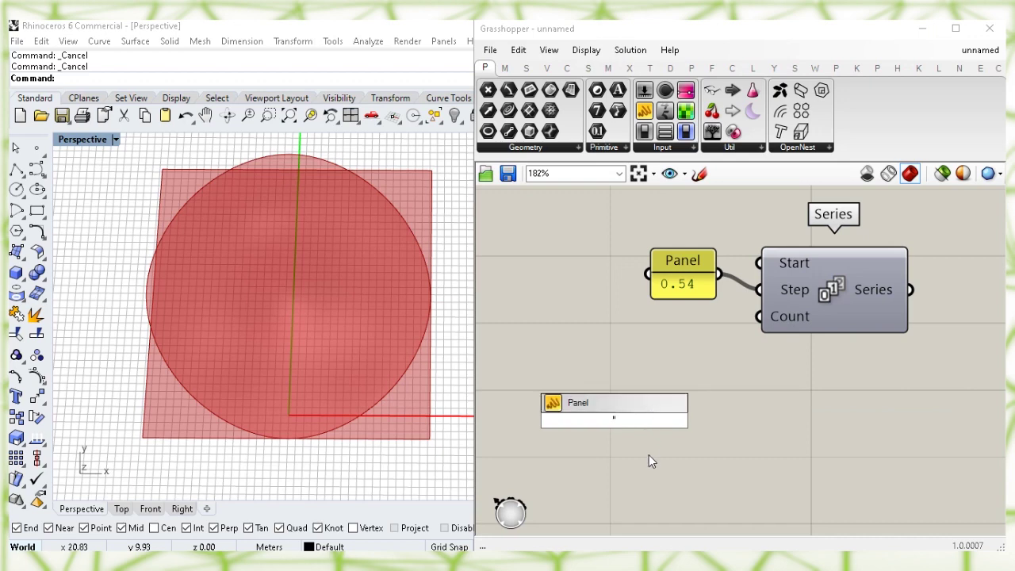
pyautogui.write('12')
pyautogui.press('Return')
pyautogui.moveTo(614, 431); pyautogui.dragTo(678, 351)
pyautogui.click(712, 406)
pyautogui.moveTo(739, 349); pyautogui.dragTo(760, 316)
pyautogui.moveTo(676, 354); pyautogui.dragTo(681, 347)
pyautogui.click(717, 396)
# Place Series and its panels beneath List Item and connect the Series output to Unit Z's Factor input.
pyautogui.scroll(-3, 715, 389)
pyautogui.moveTo(824, 415); pyautogui.dragTo(673, 455, button='right')
pyautogui.scroll(-1, 739, 424)
pyautogui.moveTo(770, 432); pyautogui.dragTo(735, 437, button='right')
pyautogui.moveTo(557, 466); pyautogui.dragTo(529, 366)
pyautogui.click(757, 441)
pyautogui.scroll(-1, 795, 417)
pyautogui.moveTo(796, 417); pyautogui.dragTo(751, 419, button='right')
pyautogui.click(602, 381)
pyautogui.moveTo(603, 380)
pyautogui.moveTo(631, 379); pyautogui.dragTo(701, 351)
pyautogui.click(744, 415)
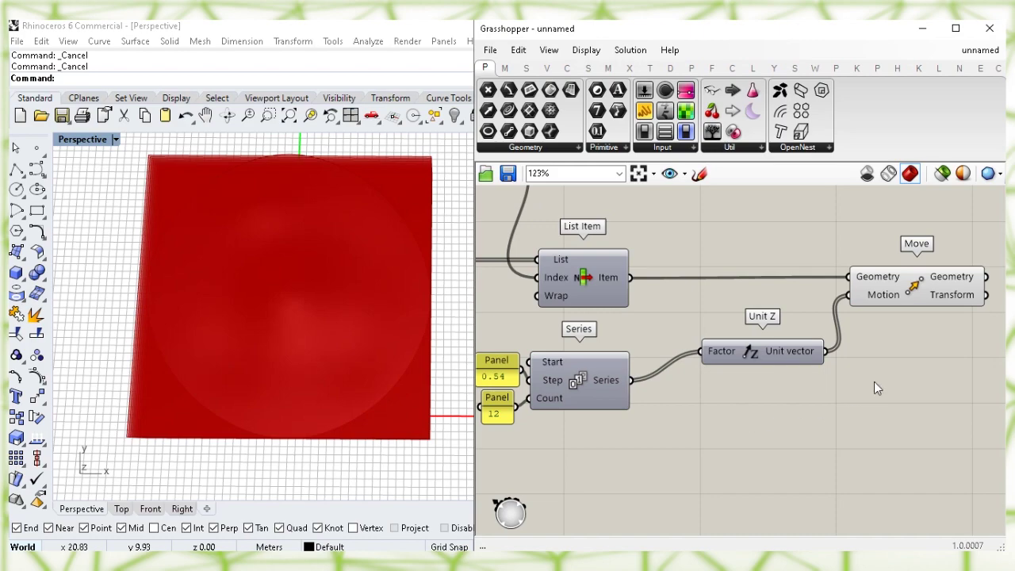
# Examine the Move component's stacked faces against the surface in the viewport.
pyautogui.click(910, 283)
pyautogui.moveTo(337, 392); pyautogui.dragTo(343, 144, button='right')
pyautogui.scroll(2, 314, 221)
pyautogui.keyDown('shift'); pyautogui.moveTo(315, 223); pyautogui.dragTo(318, 211, button='right'); pyautogui.keyUp('shift')
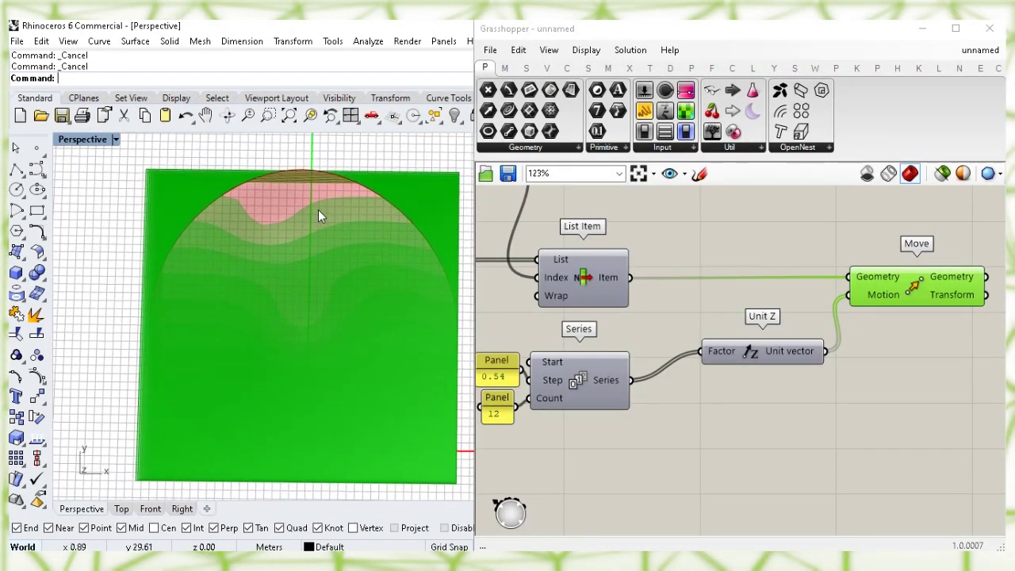
pyautogui.click(717, 241)
pyautogui.click(908, 282)
pyautogui.click(938, 372)
# Add a Brep | Plane intersection component beyond Move, slightly higher on the canvas.
pyautogui.moveTo(925, 373); pyautogui.dragTo(702, 399, button='right')
pyautogui.moveTo(821, 349); pyautogui.dragTo(750, 356, button='right')
pyautogui.scroll(1, 783, 356)
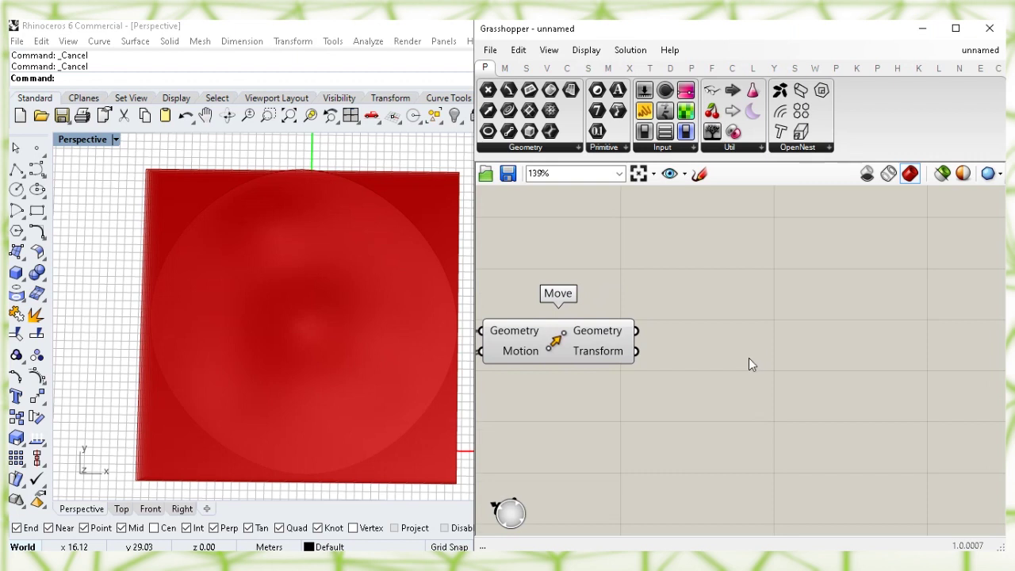
pyautogui.doubleClick(788, 332)
pyautogui.write('b')
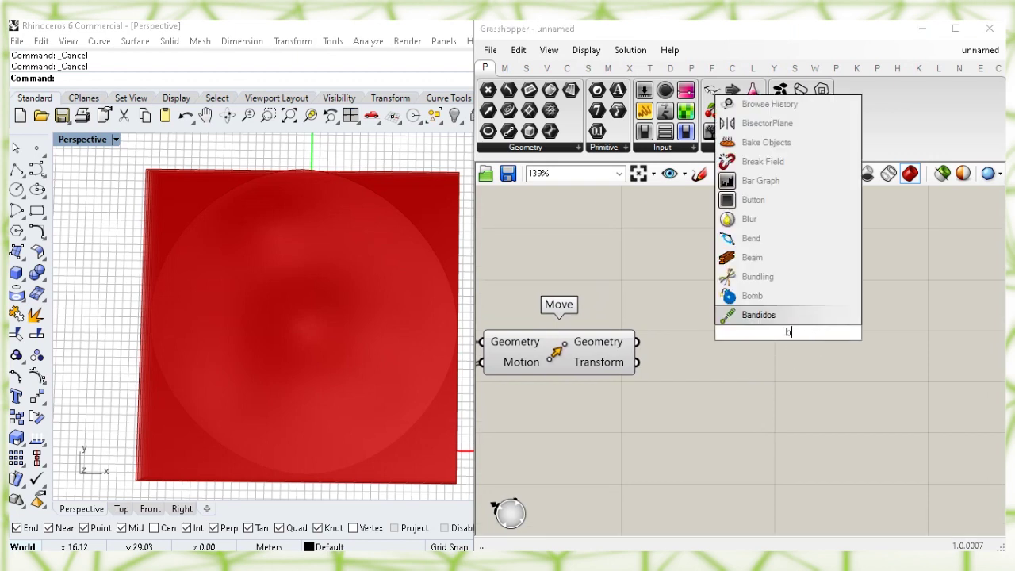
pyautogui.write('rep pl')
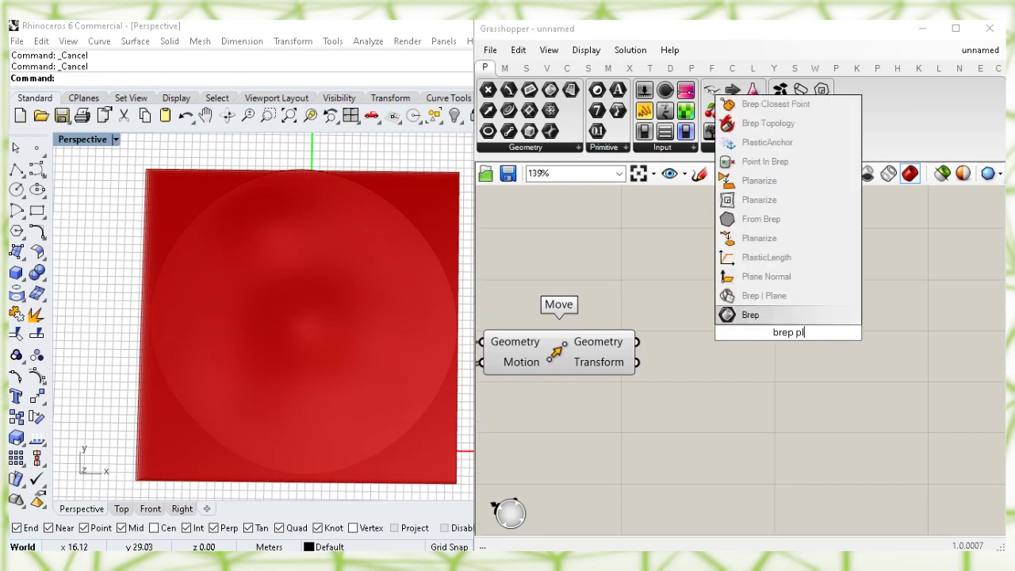
pyautogui.click(854, 292)
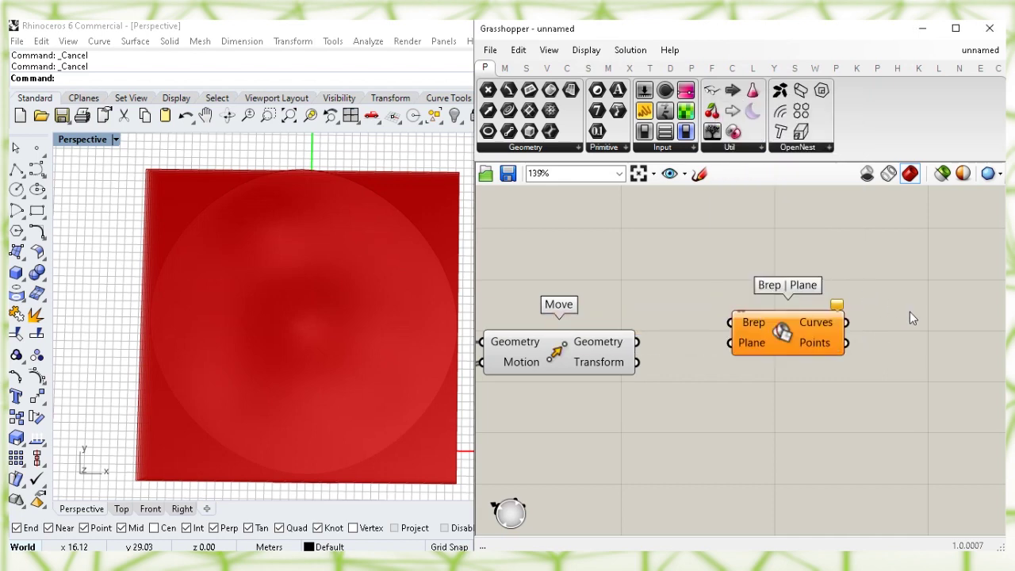
pyautogui.moveTo(776, 342); pyautogui.dragTo(780, 315)
pyautogui.scroll(-1, 780, 315)
pyautogui.moveTo(779, 315); pyautogui.dragTo(785, 354, button='right')
pyautogui.moveTo(783, 347); pyautogui.dragTo(779, 326)
# Connect Move's Geometry output to the Plane input of Brep | Plane and turn off Move's preview.
pyautogui.click(699, 358)
pyautogui.click(596, 394)
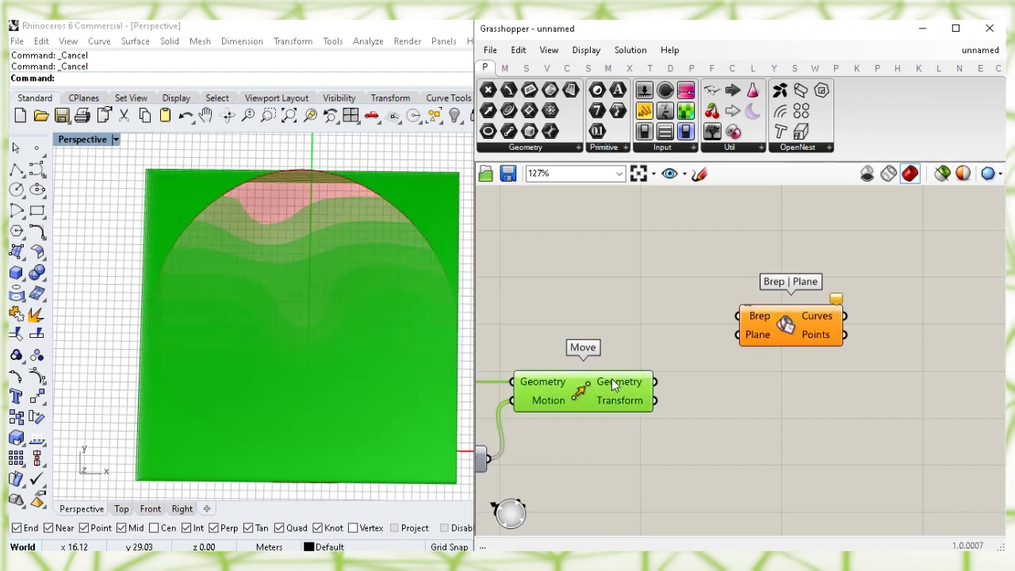
pyautogui.click(664, 327)
pyautogui.moveTo(656, 382); pyautogui.dragTo(740, 334)
pyautogui.moveTo(600, 425); pyautogui.dragTo(594, 405, button='right')
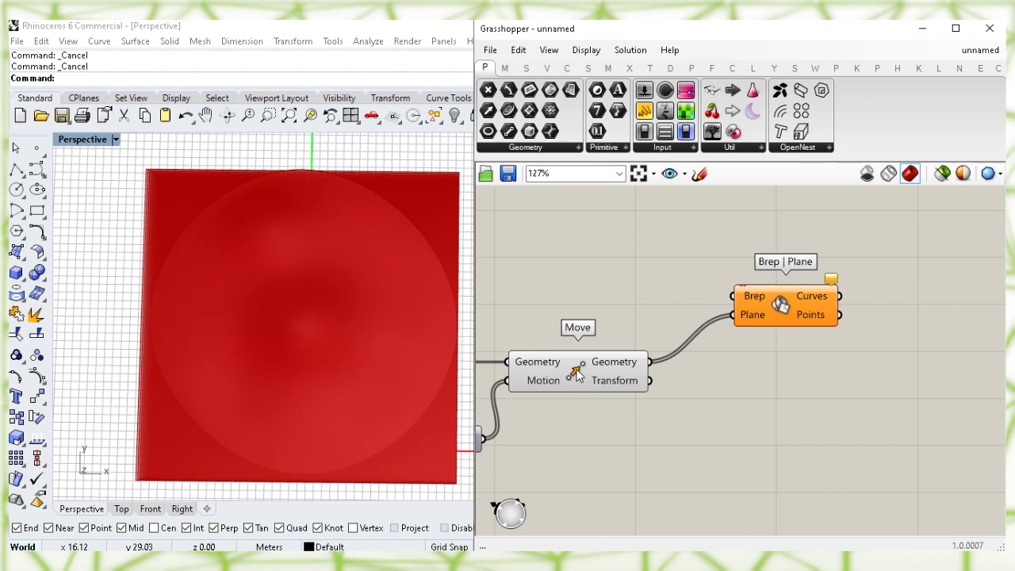
pyautogui.click(577, 372)
pyautogui.rightClick(578, 367)
pyautogui.click(622, 394)
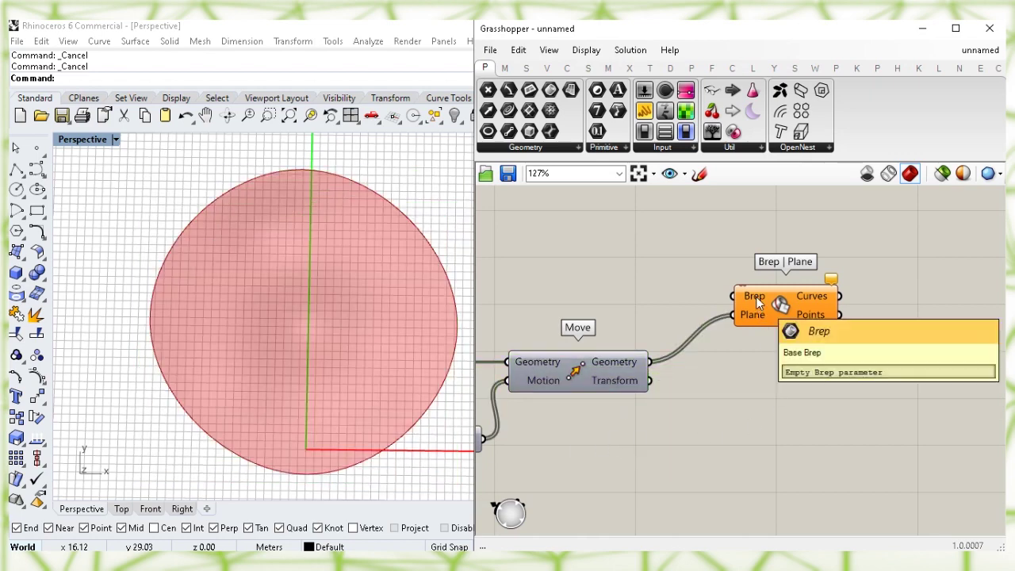
# Connect the Surface parameter to the Brep input of Brep | Plane and raise that component in line with the wire.
pyautogui.scroll(-1, 624, 249)
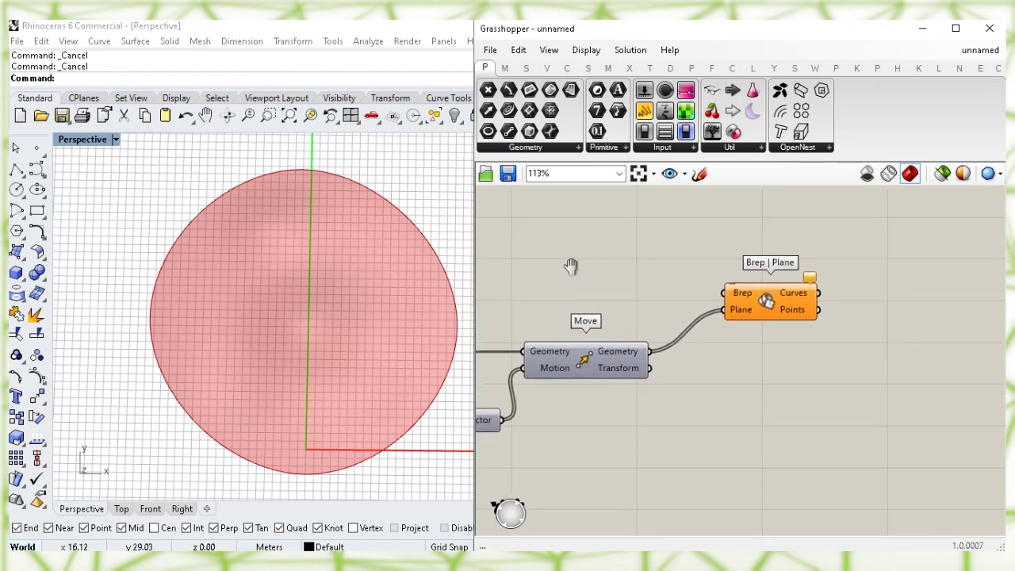
pyautogui.moveTo(481, 270); pyautogui.dragTo(688, 304, button='right')
pyautogui.moveTo(511, 289); pyautogui.dragTo(711, 278, button='right')
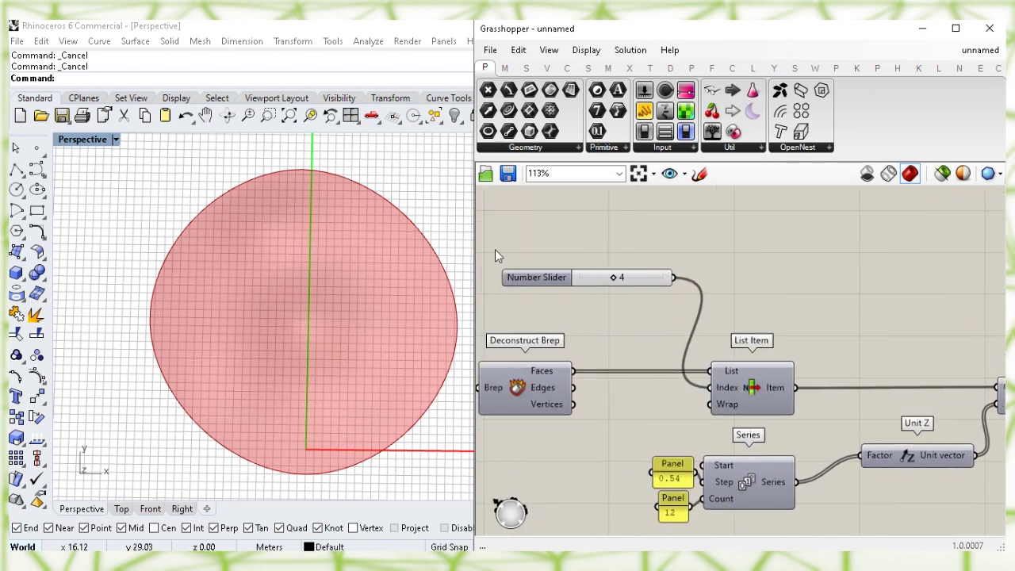
pyautogui.moveTo(494, 255); pyautogui.dragTo(777, 254, button='right')
pyautogui.click(575, 305)
pyautogui.click(572, 425)
pyautogui.moveTo(600, 312); pyautogui.dragTo(877, 397)
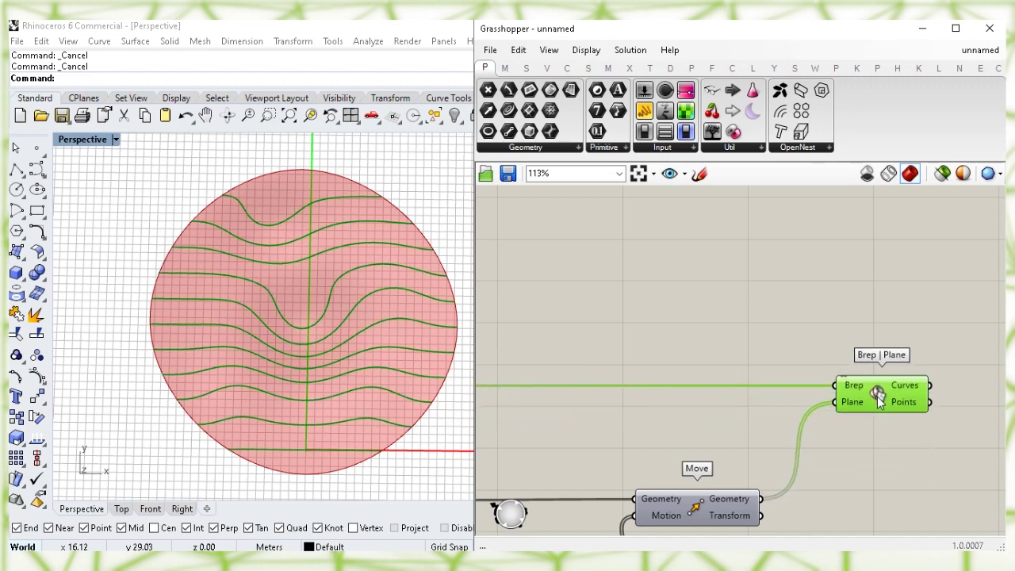
# Add a Curve parameter above the number slider and connect the Surface parameter's output to it.
pyautogui.moveTo(593, 319)
pyautogui.mouseDown(button='right')
pyautogui.moveTo(887, 318)
pyautogui.moveTo(621, 316)
pyautogui.moveTo(862, 317)
pyautogui.mouseUp(button='right')
pyautogui.scroll(3, 643, 323)
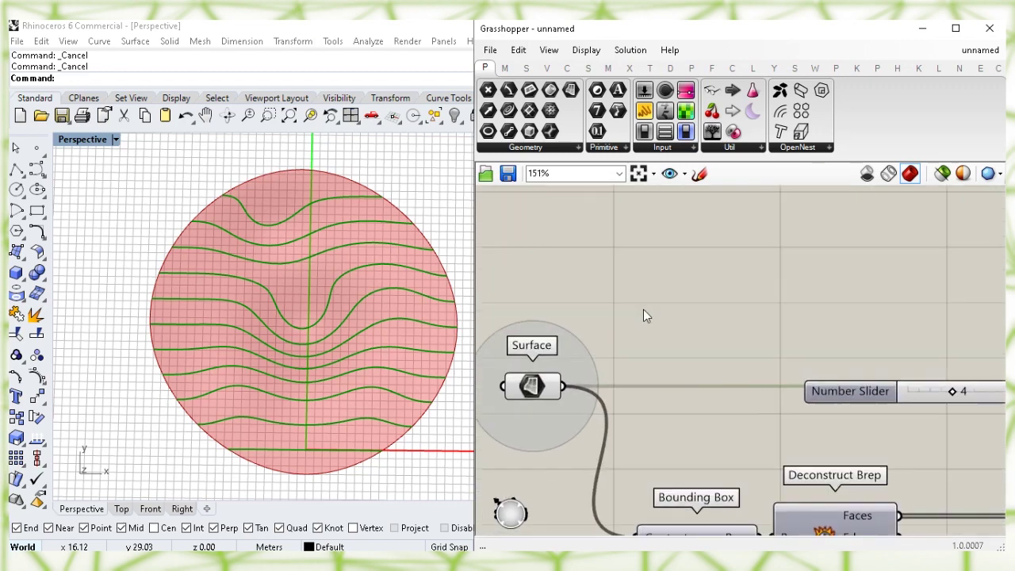
pyautogui.click(566, 364)
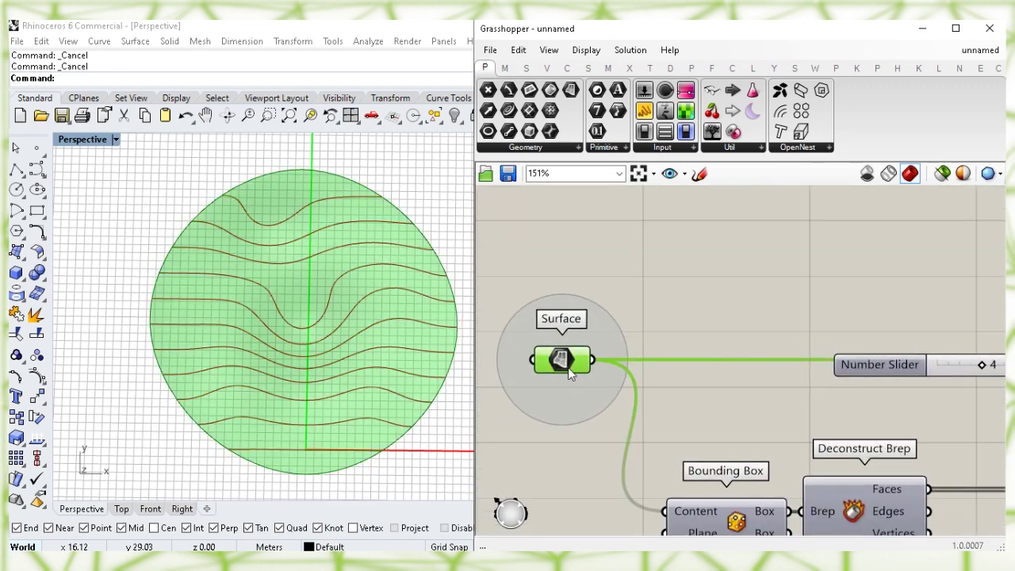
pyautogui.click(580, 483)
pyautogui.moveTo(709, 281); pyautogui.dragTo(714, 339, button='right')
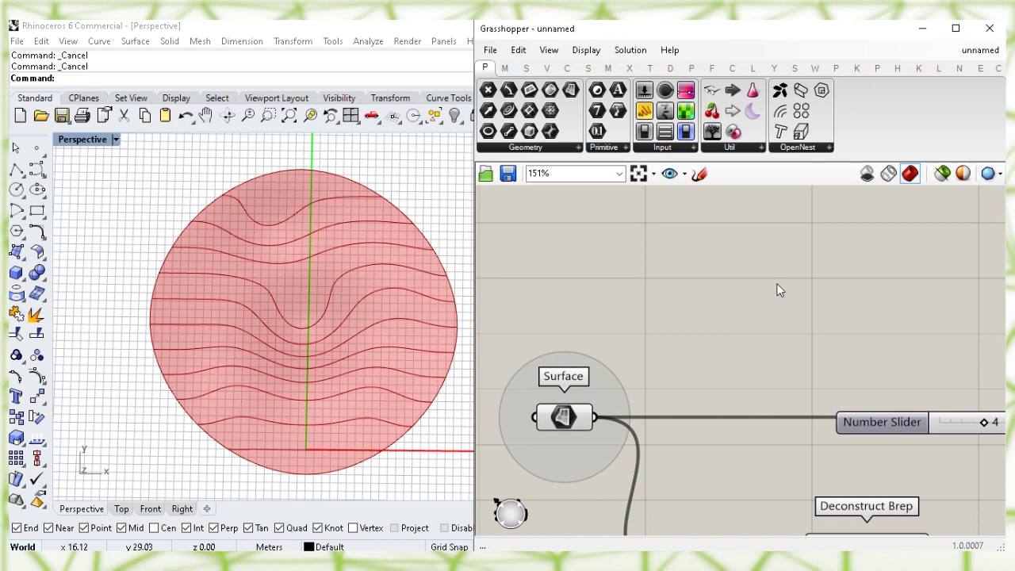
pyautogui.doubleClick(777, 289)
pyautogui.write('curve')
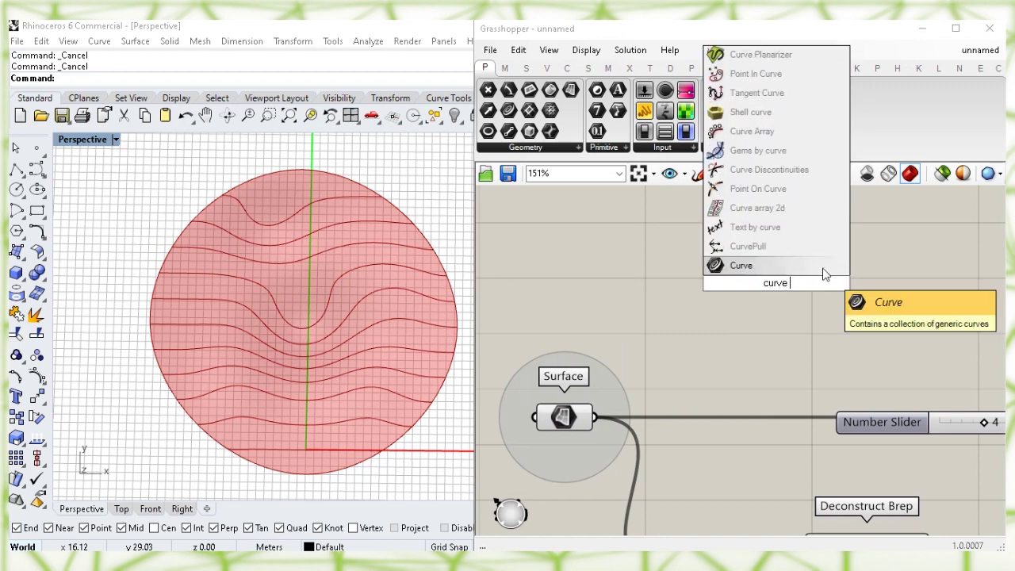
pyautogui.click(822, 265)
pyautogui.moveTo(778, 290); pyautogui.dragTo(786, 329)
pyautogui.click(674, 354)
pyautogui.moveTo(606, 420); pyautogui.dragTo(831, 319)
pyautogui.click(775, 379)
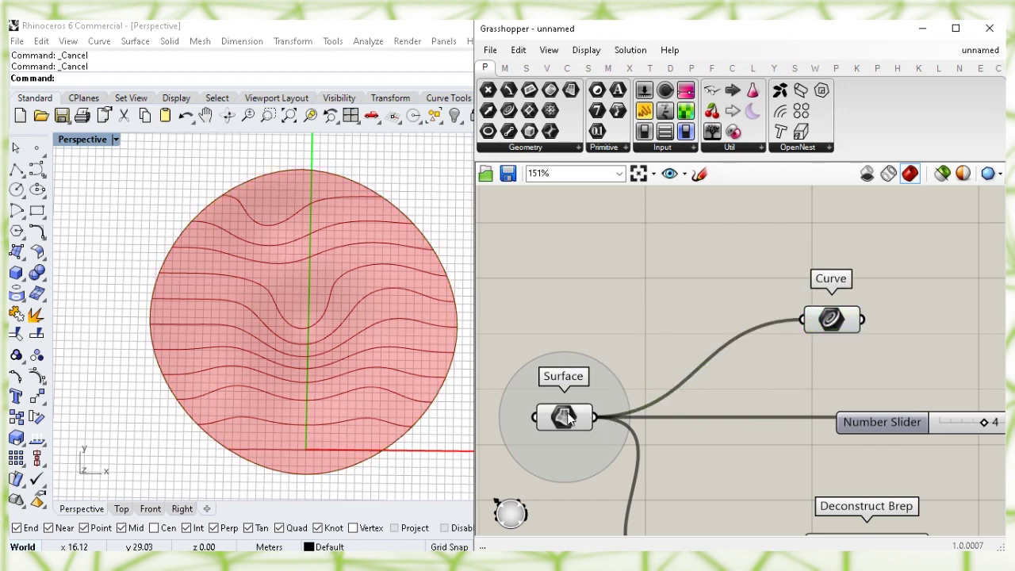
# Turn off the preview of the Surface parameter.
pyautogui.moveTo(567, 416); pyautogui.dragTo(584, 274, button='right')
pyautogui.click(584, 274)
pyautogui.rightClick(587, 276)
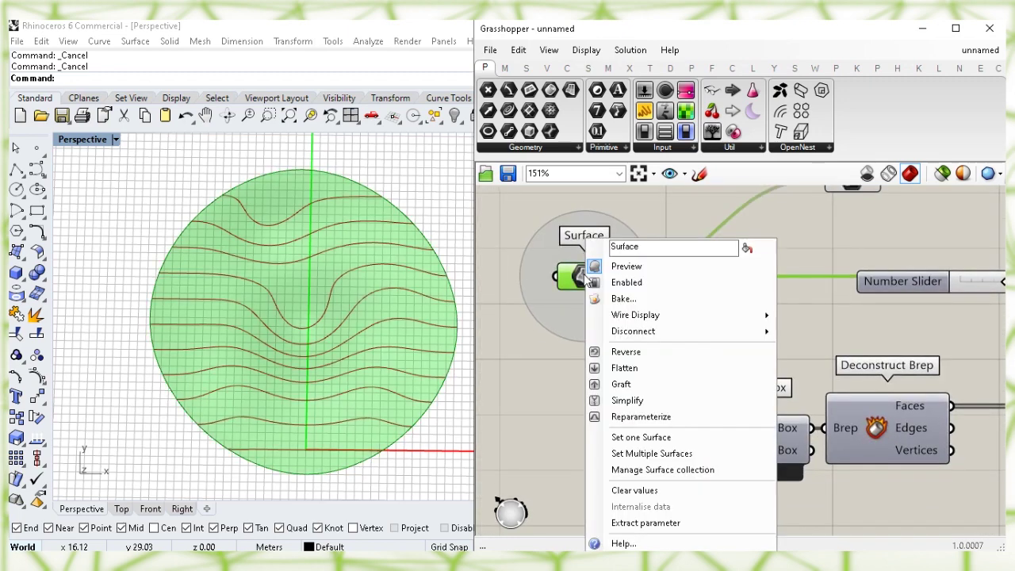
pyautogui.click(674, 272)
pyautogui.click(722, 326)
# Move the Curve parameter along the canvas until it sits above Brep | Plane, checking the boundary curve in a tilted perspective view.
pyautogui.moveTo(743, 333); pyautogui.dragTo(710, 427, button='right')
pyautogui.click(821, 276)
pyautogui.moveTo(908, 307); pyautogui.dragTo(680, 347, button='right')
pyautogui.moveTo(600, 323); pyautogui.dragTo(845, 323)
pyautogui.moveTo(332, 299); pyautogui.dragTo(320, 333, button='right')
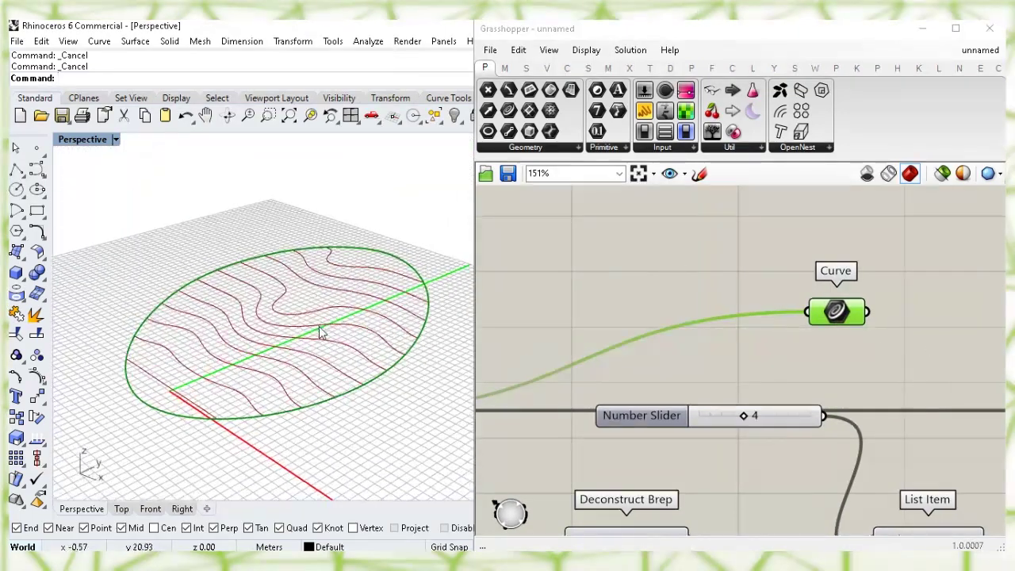
pyautogui.click(861, 324)
pyautogui.moveTo(913, 345); pyautogui.dragTo(732, 346, button='right')
pyautogui.moveTo(669, 323); pyautogui.dragTo(845, 325)
pyautogui.moveTo(845, 325); pyautogui.dragTo(545, 329, button='right')
pyautogui.moveTo(546, 328); pyautogui.dragTo(935, 337)
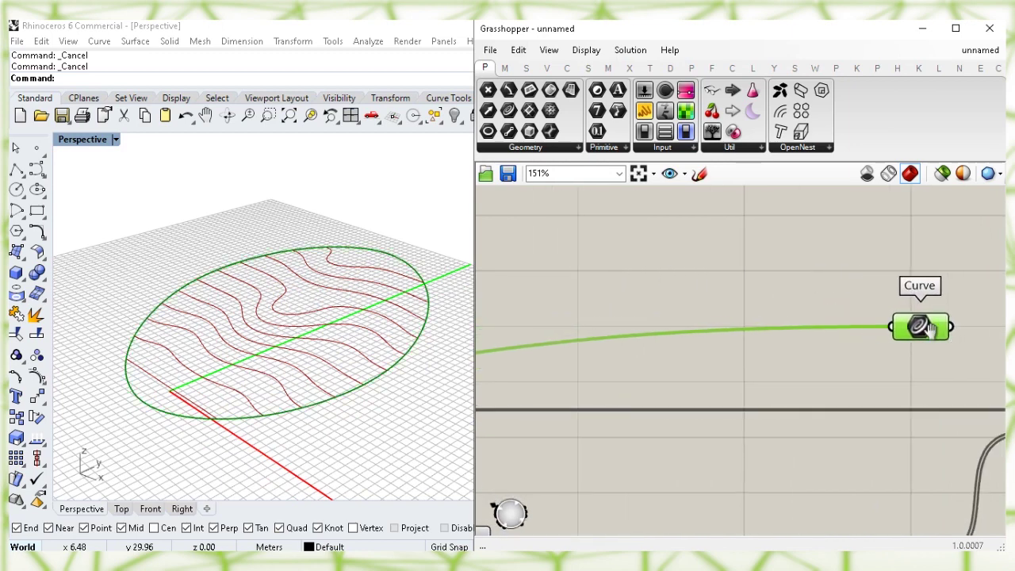
pyautogui.moveTo(935, 337); pyautogui.dragTo(658, 333, button='right')
pyautogui.moveTo(658, 333); pyautogui.dragTo(814, 317)
# Check the geometry of Brep | Plane and Curve in the viewport, and widen the vertical gap between the two.
pyautogui.click(801, 407)
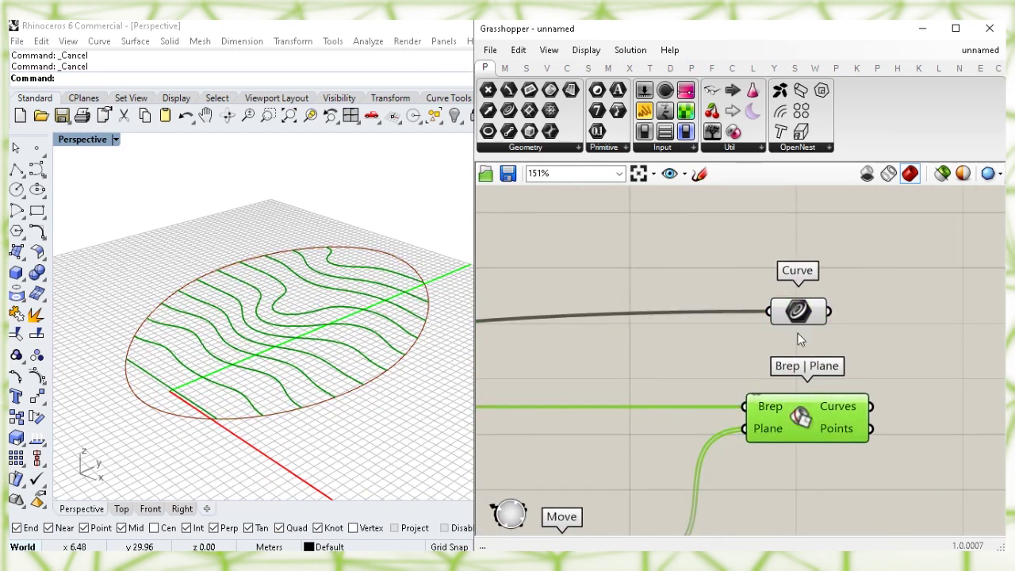
pyautogui.click(797, 315)
pyautogui.click(922, 341)
pyautogui.moveTo(926, 345); pyautogui.dragTo(711, 376, button='right')
pyautogui.moveTo(601, 346); pyautogui.dragTo(610, 294)
pyautogui.click(796, 280)
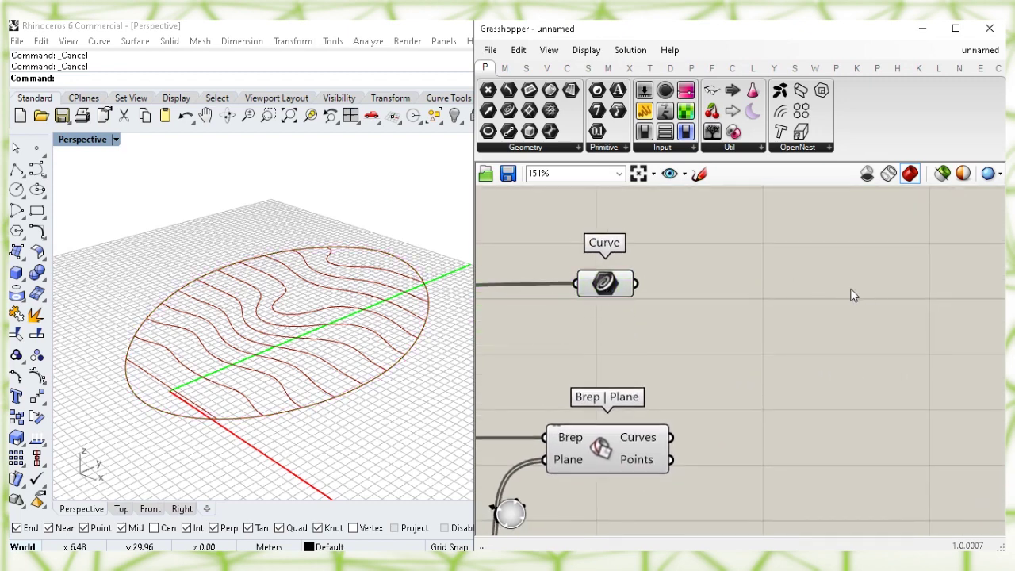
# Add a Project component with Geometry and Plane inputs beside the Curve parameter.
pyautogui.doubleClick(851, 291)
pyautogui.write('pro')
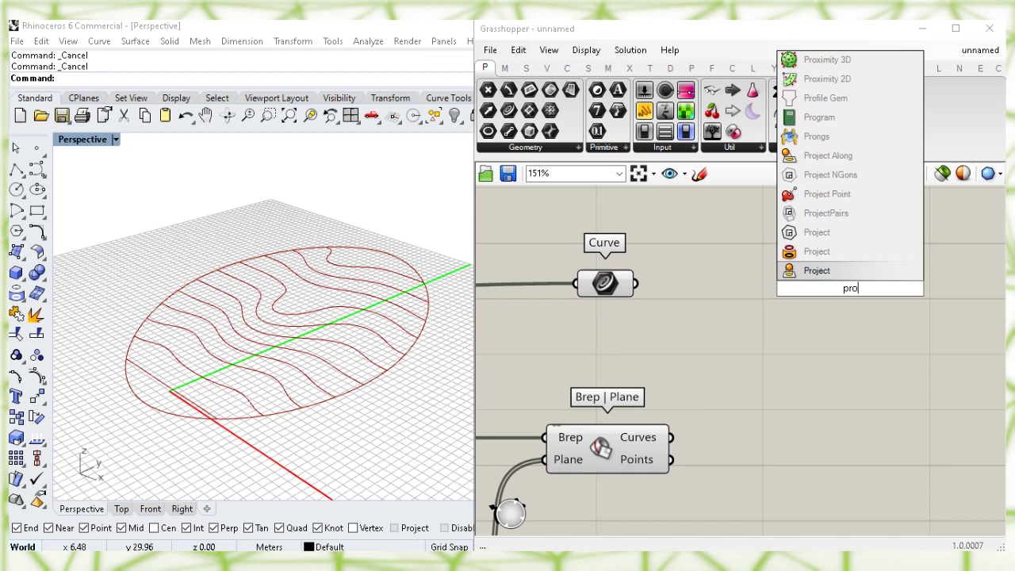
pyautogui.click(847, 275)
pyautogui.click(782, 284)
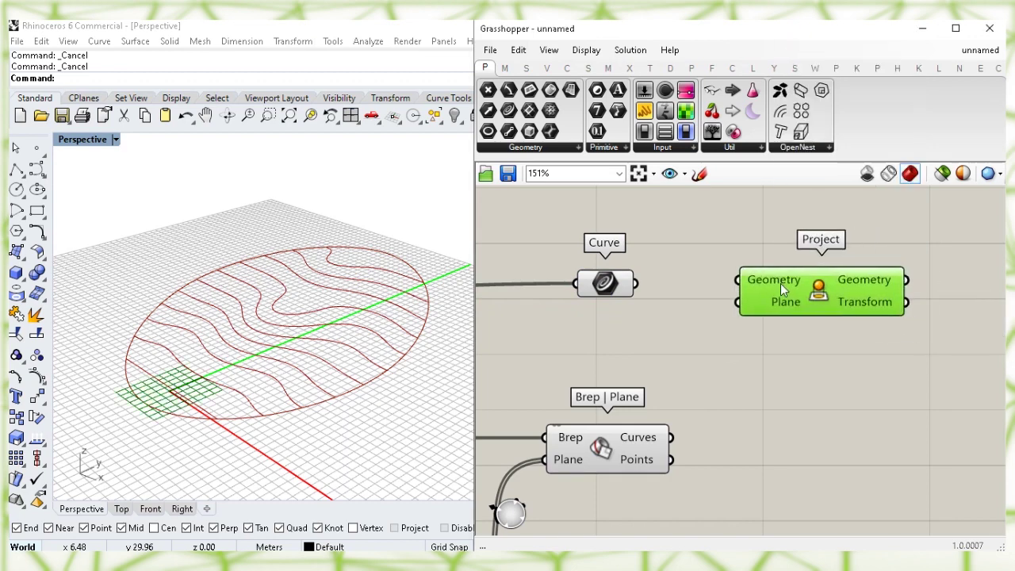
pyautogui.click(701, 297)
pyautogui.click(602, 290)
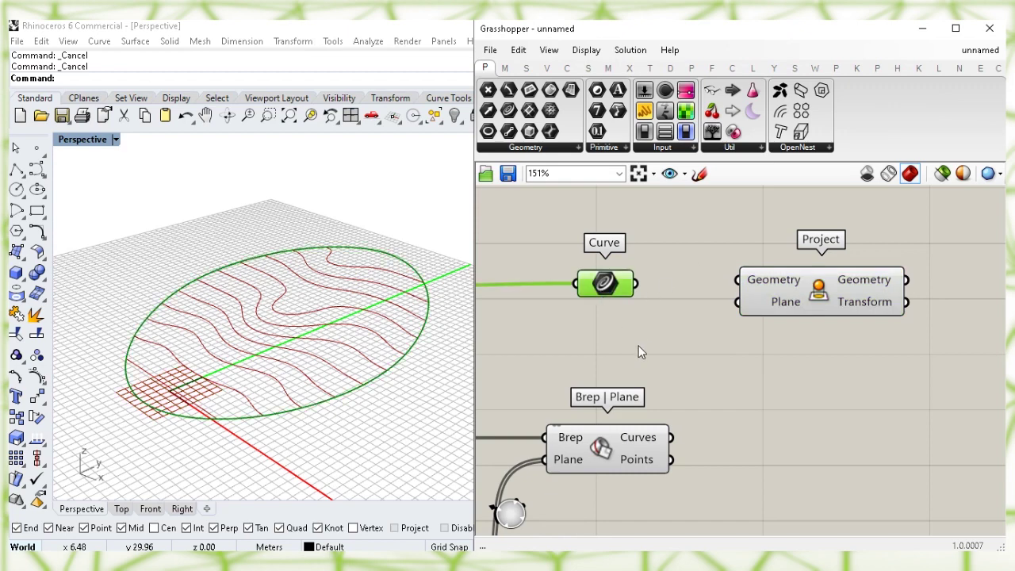
# Connect the Curve parameter to the Geometry input of Project and move Project closer to it.
pyautogui.moveTo(636, 284); pyautogui.dragTo(737, 280)
pyautogui.click(683, 344)
pyautogui.moveTo(820, 299); pyautogui.dragTo(779, 294)
# Turn off the preview of the Curve parameter and check the projected boundary curve from Project.
pyautogui.moveTo(664, 290); pyautogui.dragTo(671, 312, button='right')
pyautogui.click(611, 307)
pyautogui.rightClick(611, 309)
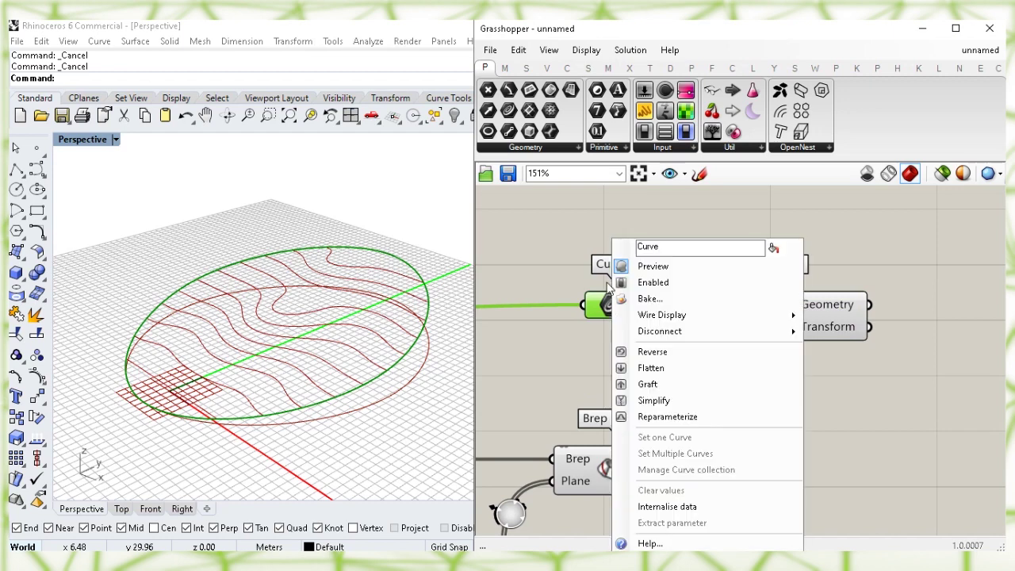
pyautogui.click(665, 267)
pyautogui.click(716, 253)
pyautogui.click(785, 321)
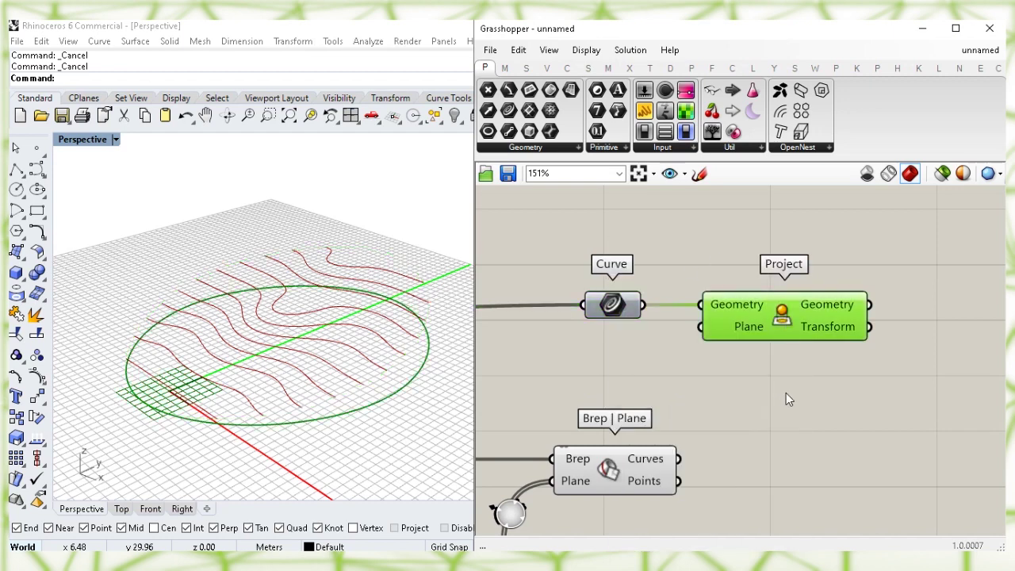
# Add a second Project component with Geometry and Plane inputs beside Brep | Plane.
pyautogui.click(808, 422)
pyautogui.moveTo(810, 420); pyautogui.dragTo(745, 372, button='right')
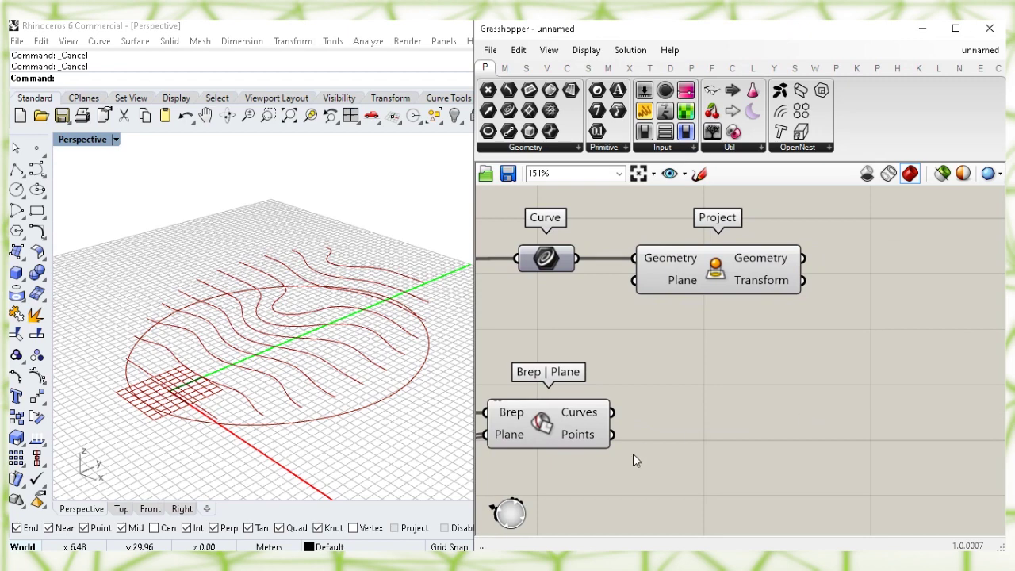
pyautogui.click(547, 425)
pyautogui.click(810, 415)
pyautogui.doubleClick(811, 399)
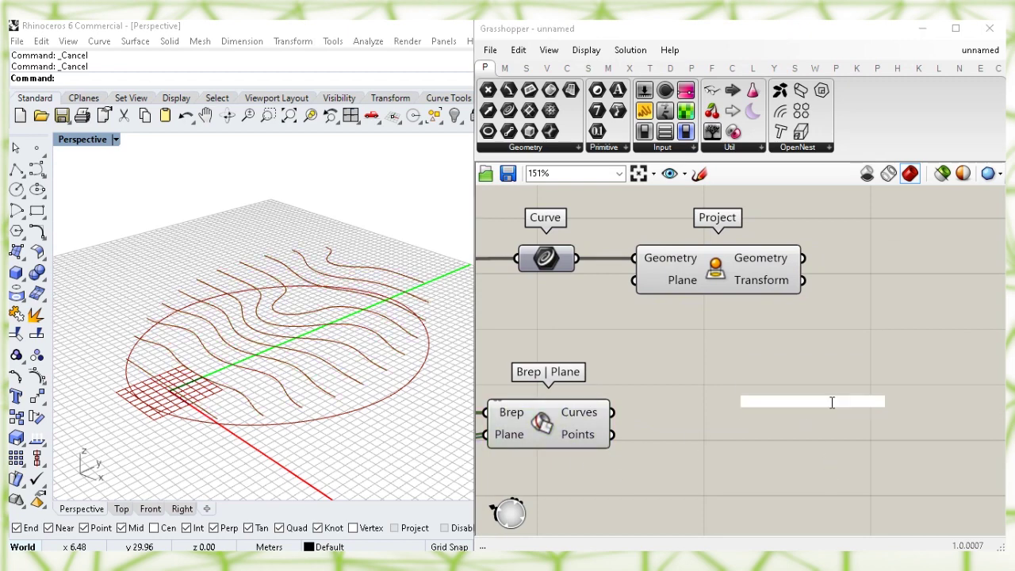
pyautogui.write('pro')
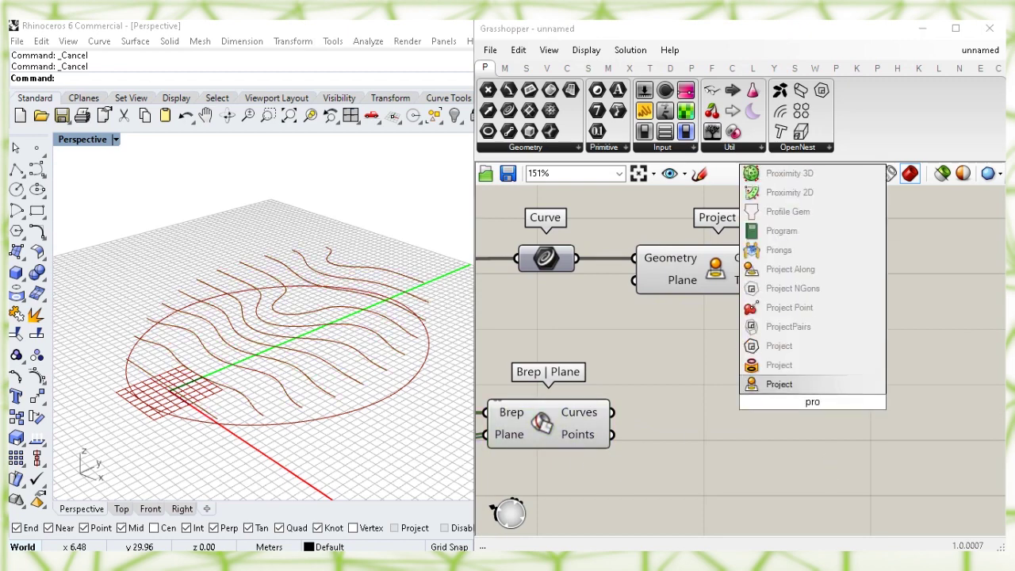
pyautogui.click(829, 390)
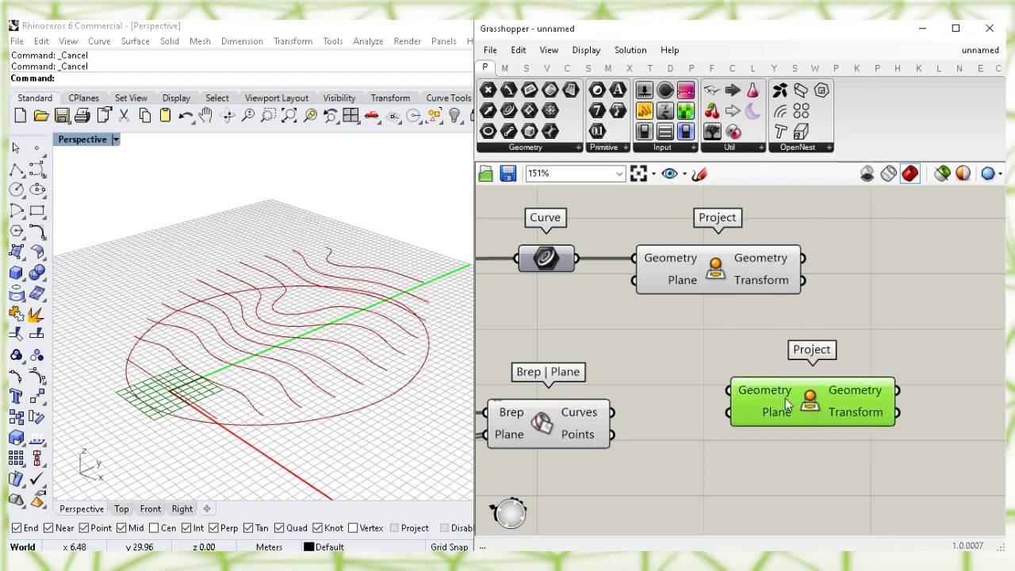
# Connect the Curves output of Brep | Plane to the second Project's Geometry input, and turn off the preview of Brep | Plane.
pyautogui.click(573, 417)
pyautogui.moveTo(612, 412); pyautogui.dragTo(795, 422)
pyautogui.moveTo(642, 474); pyautogui.dragTo(712, 364, button='right')
pyautogui.click(622, 329)
pyautogui.rightClick(660, 311)
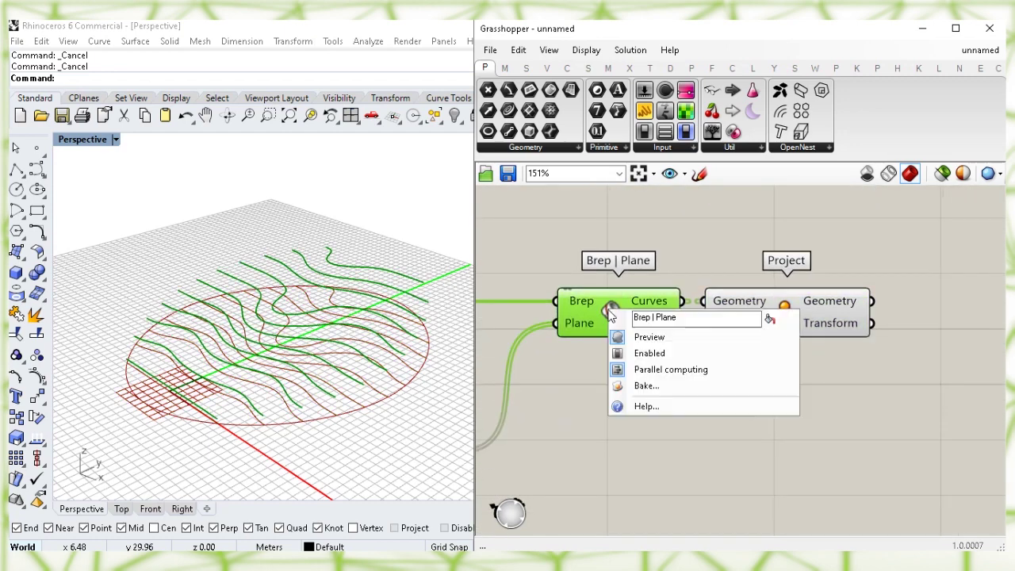
pyautogui.click(665, 337)
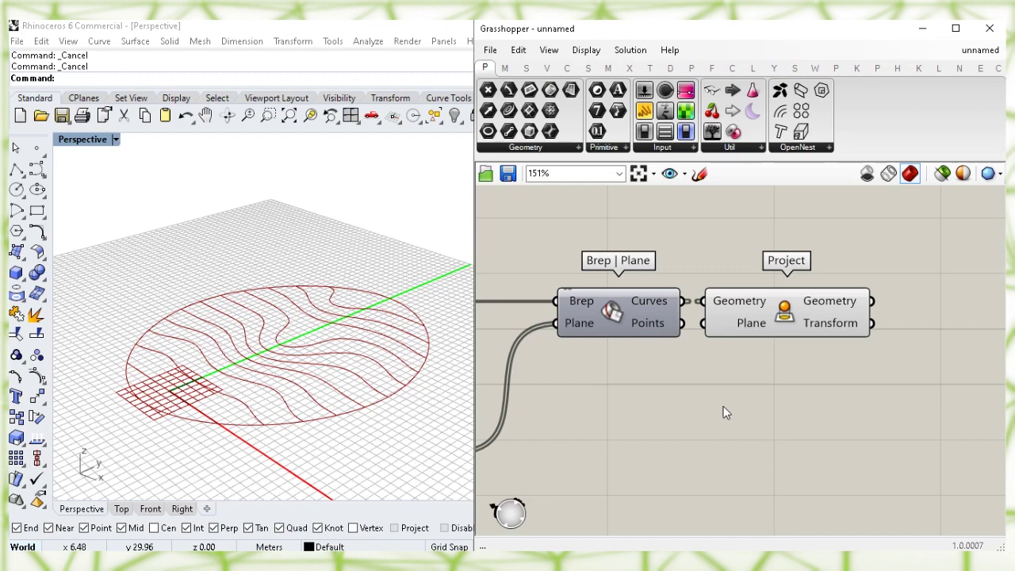
# Add a Boundary Surfaces component beside the Project that holds the boundary curve.
pyautogui.scroll(-1, 715, 416)
pyautogui.moveTo(792, 404); pyautogui.dragTo(762, 487, button='right')
pyautogui.moveTo(808, 491); pyautogui.dragTo(731, 266)
pyautogui.click(894, 342)
pyautogui.moveTo(285, 282); pyautogui.dragTo(355, 365, button='right')
pyautogui.moveTo(897, 318); pyautogui.dragTo(841, 322, button='right')
pyautogui.moveTo(802, 420); pyautogui.dragTo(711, 453, button='right')
pyautogui.click(625, 309)
pyautogui.click(831, 303)
pyautogui.doubleClick(828, 319)
pyautogui.write('bound')
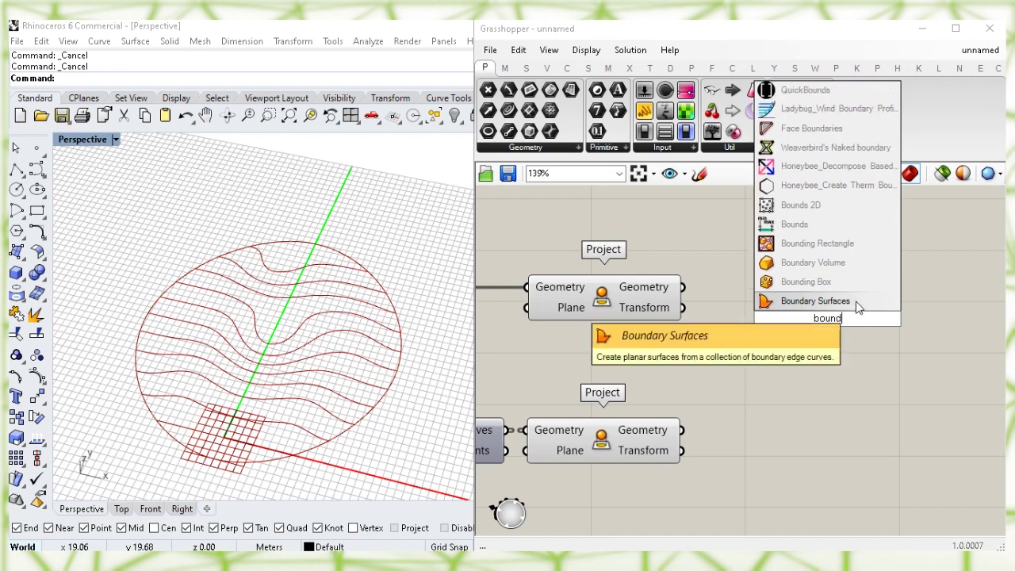
pyautogui.click(857, 307)
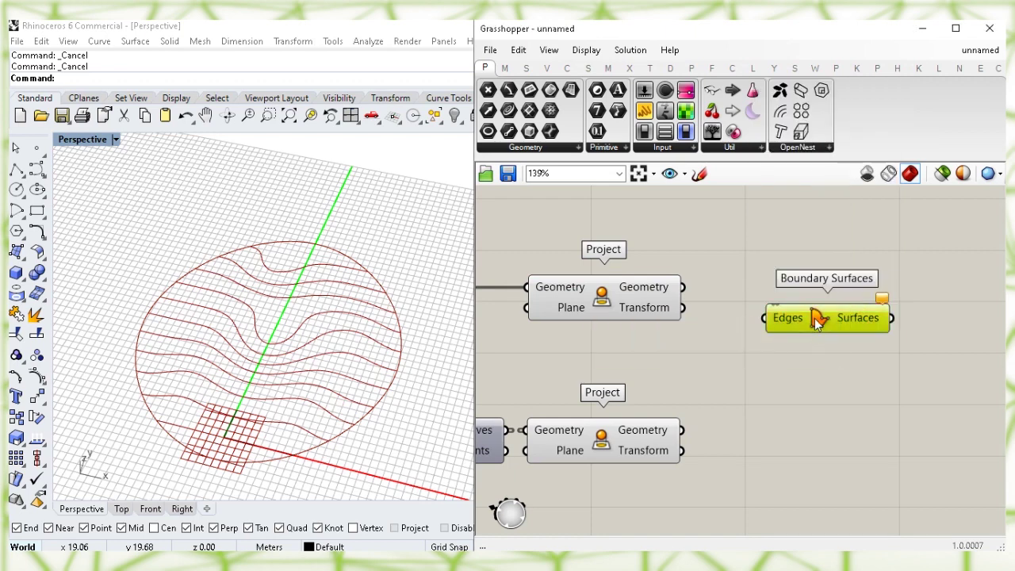
# Connect the boundary curve Project's Geometry output to the Edges input of Boundary Surfaces, and turn off that Project's preview.
pyautogui.moveTo(815, 321); pyautogui.dragTo(816, 295)
pyautogui.moveTo(683, 287); pyautogui.dragTo(766, 295)
pyautogui.click(603, 295)
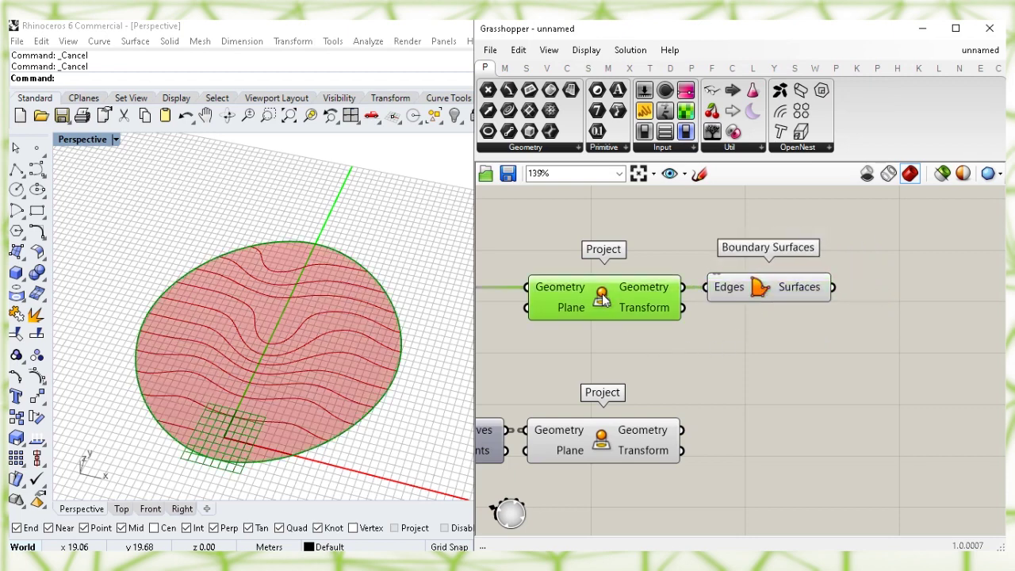
pyautogui.rightClick(598, 301)
pyautogui.click(695, 321)
pyautogui.moveTo(670, 339); pyautogui.dragTo(700, 337, button='right')
# Check the projected contour curves of the second Project against the boundary surface in the viewport.
pyautogui.click(632, 436)
pyautogui.click(785, 397)
pyautogui.moveTo(854, 400); pyautogui.dragTo(795, 392, button='right')
pyautogui.click(642, 432)
pyautogui.moveTo(642, 431); pyautogui.dragTo(770, 433)
pyautogui.click(859, 384)
pyautogui.moveTo(886, 386); pyautogui.dragTo(738, 381, button='right')
pyautogui.moveTo(588, 426); pyautogui.dragTo(611, 427)
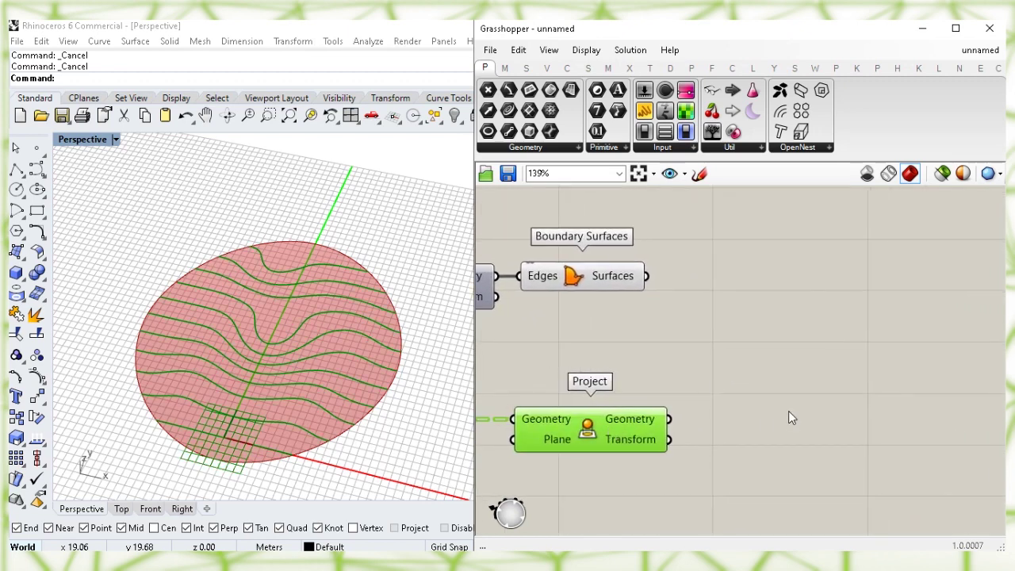
pyautogui.click(788, 411)
# Add a Surface Split component beside Boundary Surfaces and the contour Project.
pyautogui.scroll(1, 782, 400)
pyautogui.moveTo(782, 399); pyautogui.dragTo(766, 397, button='right')
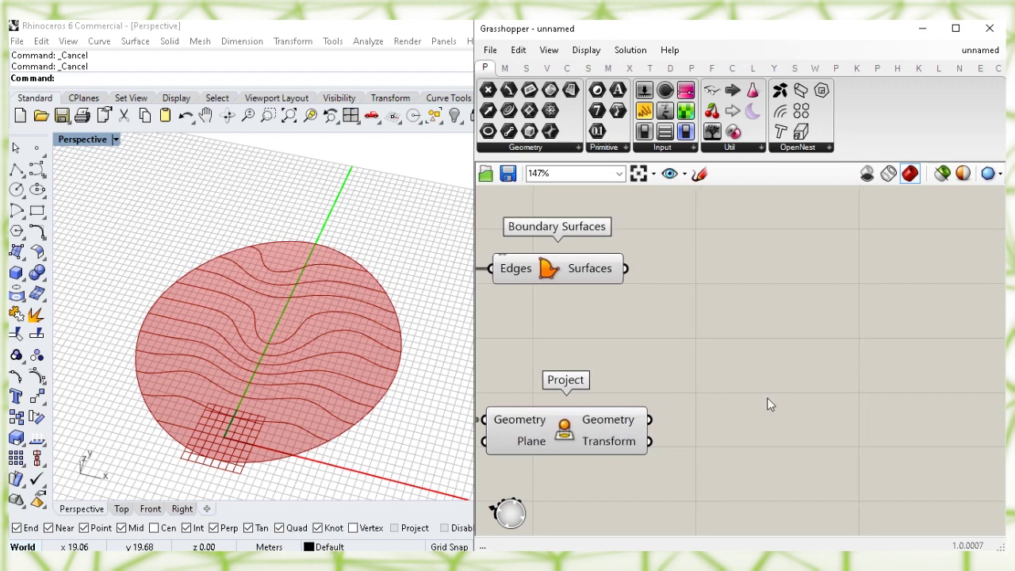
pyautogui.doubleClick(753, 346)
pyautogui.write('surf')
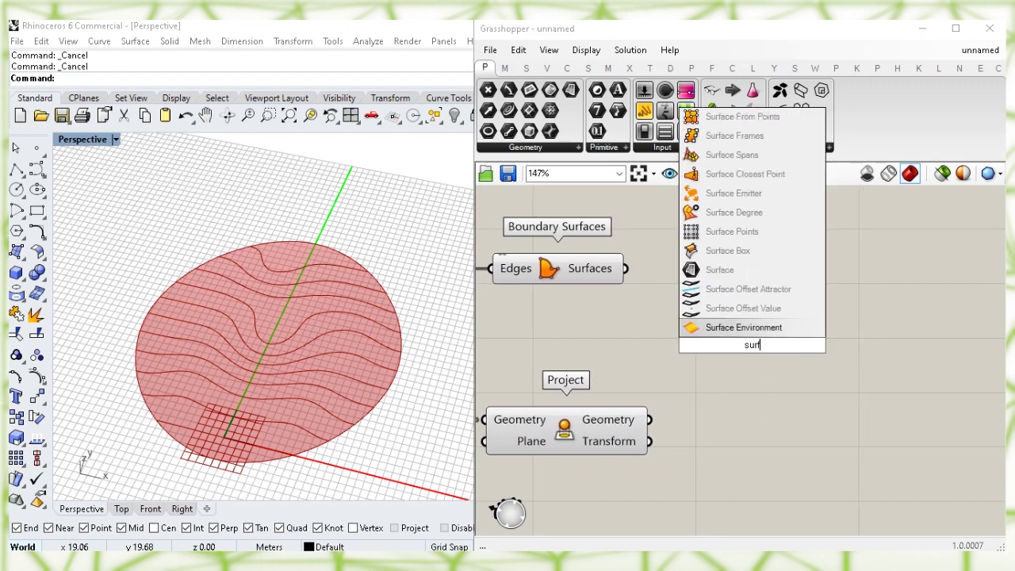
pyautogui.write('ace spl')
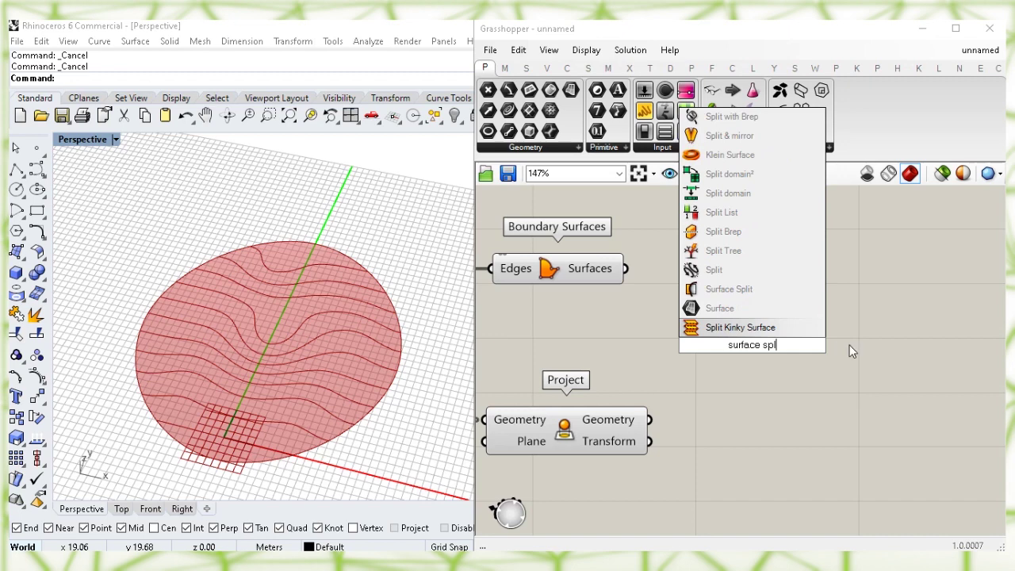
pyautogui.click(813, 297)
pyautogui.moveTo(721, 341); pyautogui.dragTo(771, 337)
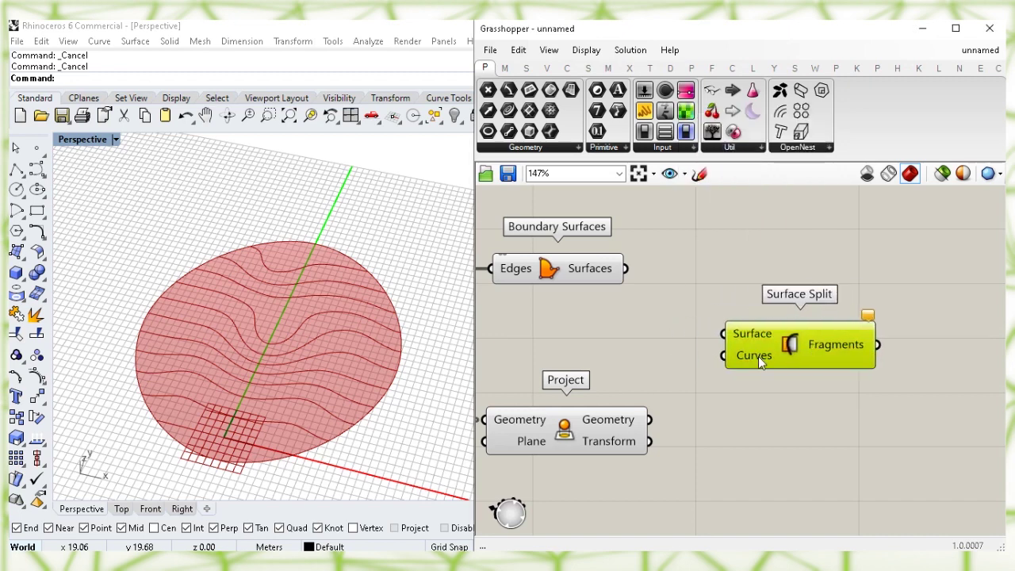
# Connect the contour Project's Geometry output to the Curves input of Surface Split, and turn off that Project's preview.
pyautogui.click(738, 406)
pyautogui.click(634, 410)
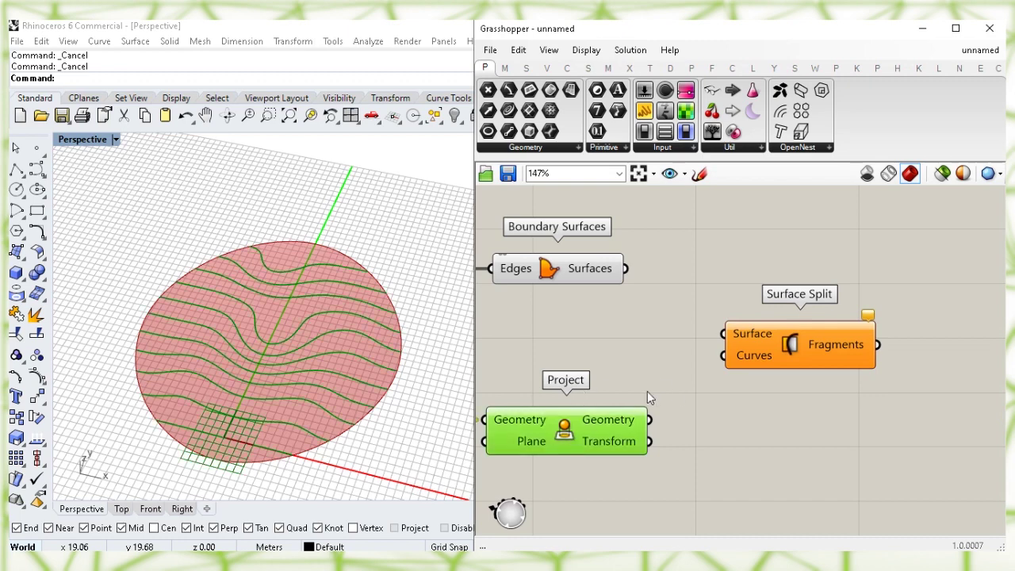
pyautogui.click(657, 379)
pyautogui.moveTo(648, 419); pyautogui.dragTo(722, 355)
pyautogui.click(564, 432)
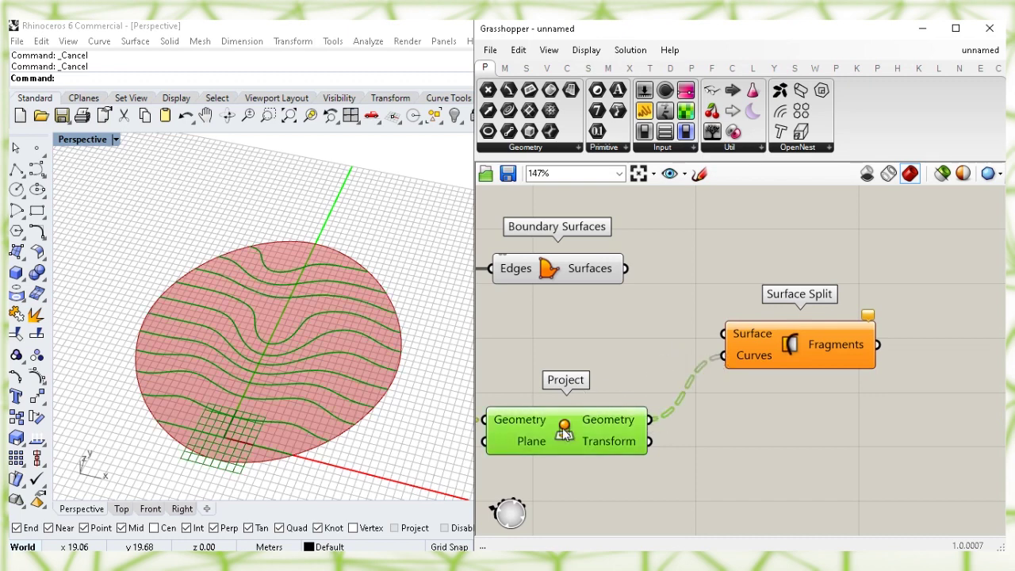
pyautogui.rightClick(563, 432)
pyautogui.click(604, 456)
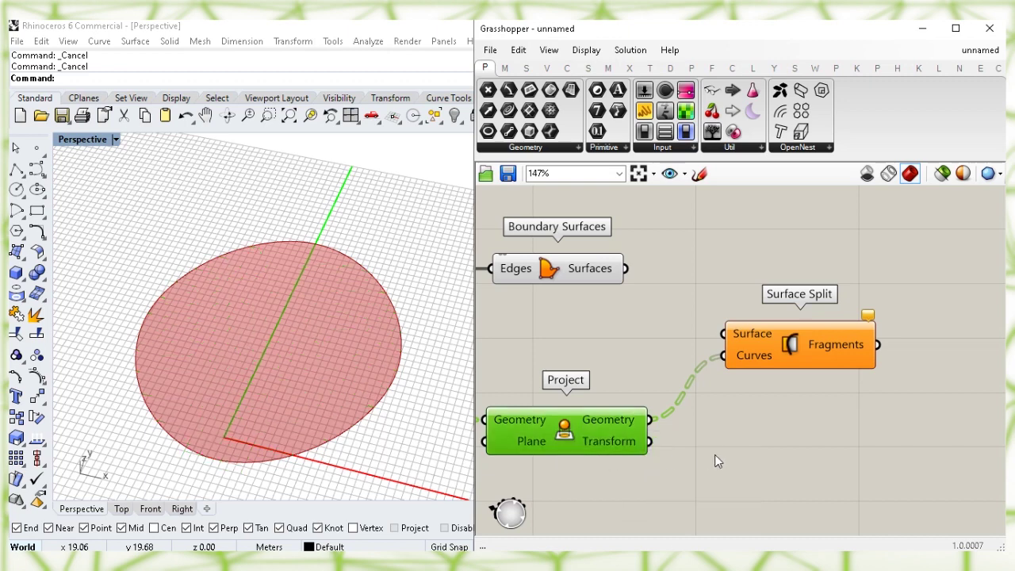
# Flatten the Curves input of Surface Split, and connect the Boundary Surfaces output to its Surface input.
pyautogui.rightClick(751, 355)
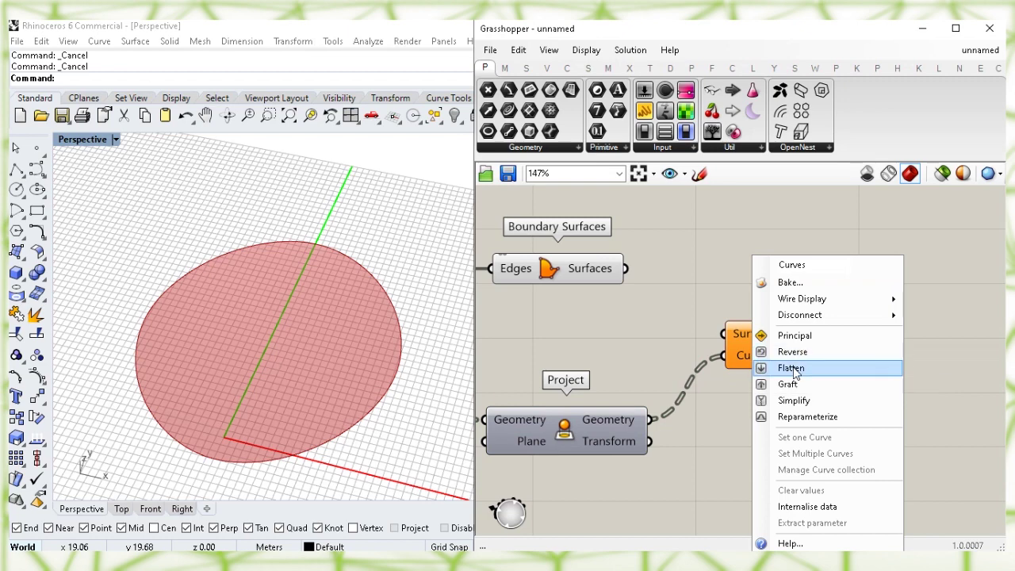
pyautogui.click(821, 373)
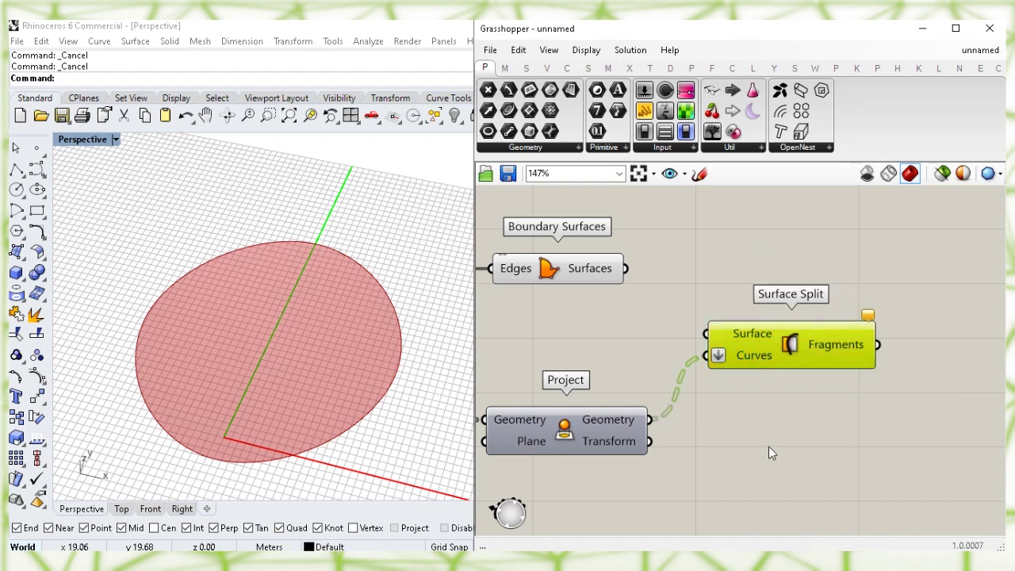
pyautogui.moveTo(742, 333)
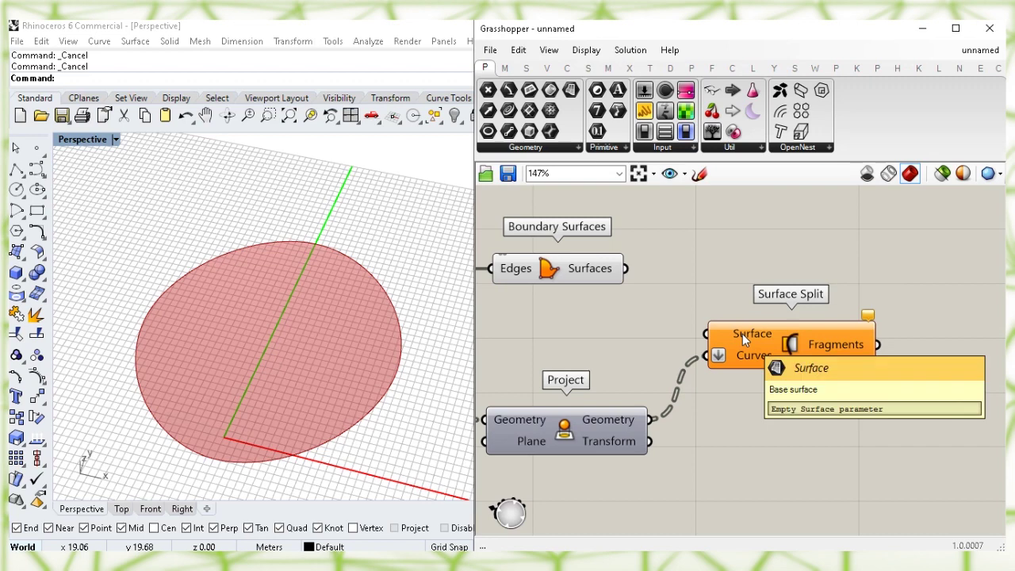
pyautogui.click(567, 267)
pyautogui.click(577, 350)
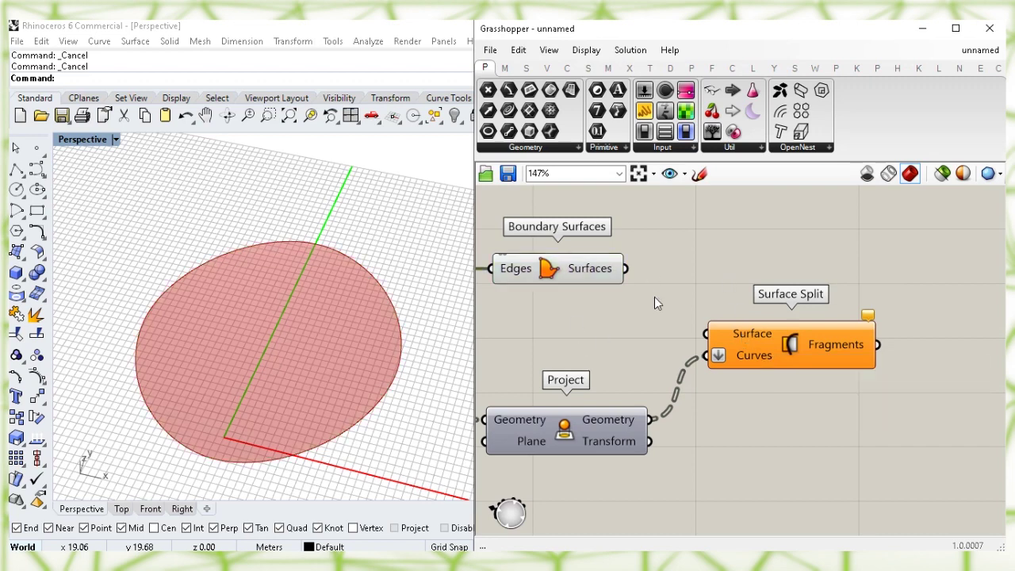
pyautogui.moveTo(668, 329); pyautogui.dragTo(706, 334)
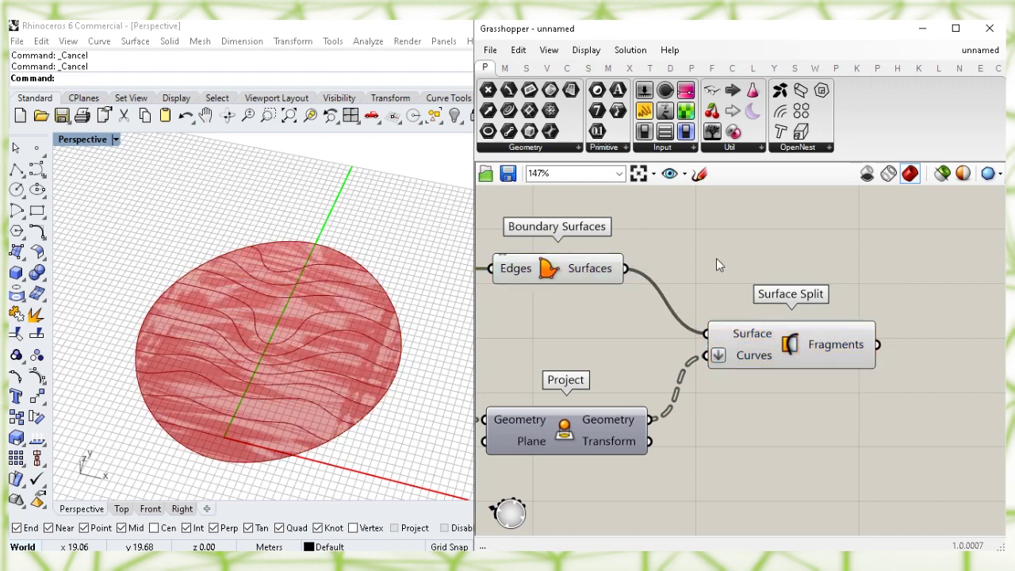
# Turn off the preview of Boundary Surfaces and check the split result of Surface Split.
pyautogui.click(550, 272)
pyautogui.rightClick(550, 271)
pyautogui.click(587, 294)
pyautogui.click(796, 349)
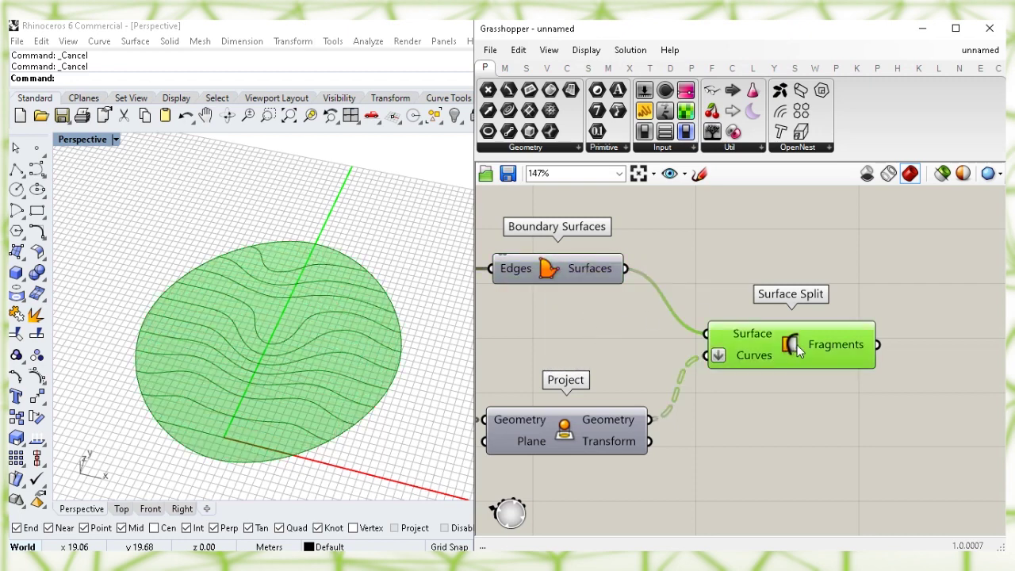
# Check the Fragments output of Surface Split and add an Area component beside it.
pyautogui.click(864, 433)
pyautogui.moveTo(916, 411); pyautogui.dragTo(712, 376, button='right')
pyautogui.scroll(1, 744, 397)
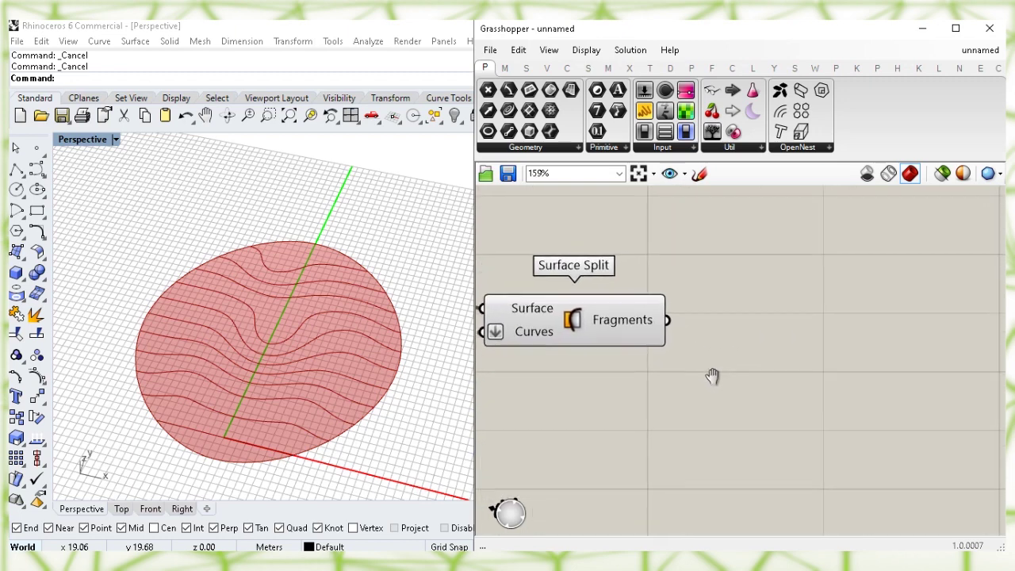
pyautogui.moveTo(623, 320)
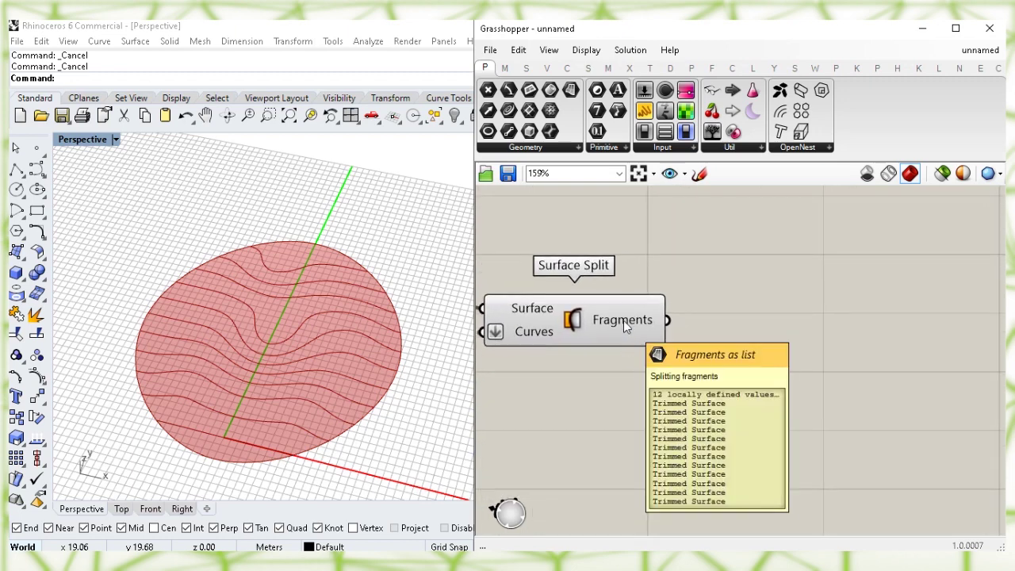
pyautogui.doubleClick(791, 397)
pyautogui.write('are')
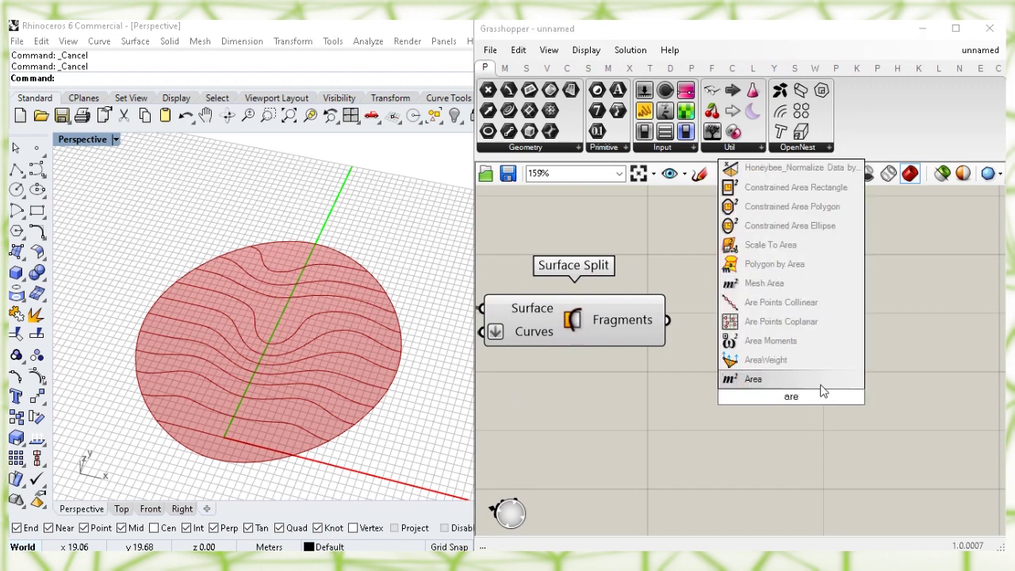
pyautogui.click(757, 381)
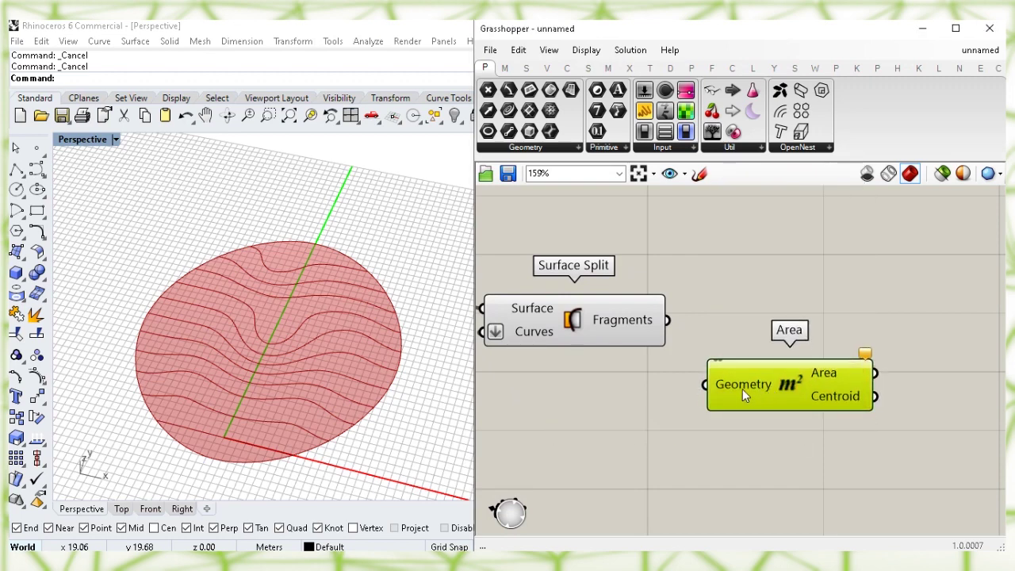
# Connect the Fragments output of Surface Split to the Geometry input of Area.
pyautogui.click(736, 306)
pyautogui.moveTo(669, 321); pyautogui.dragTo(737, 387)
pyautogui.click(759, 331)
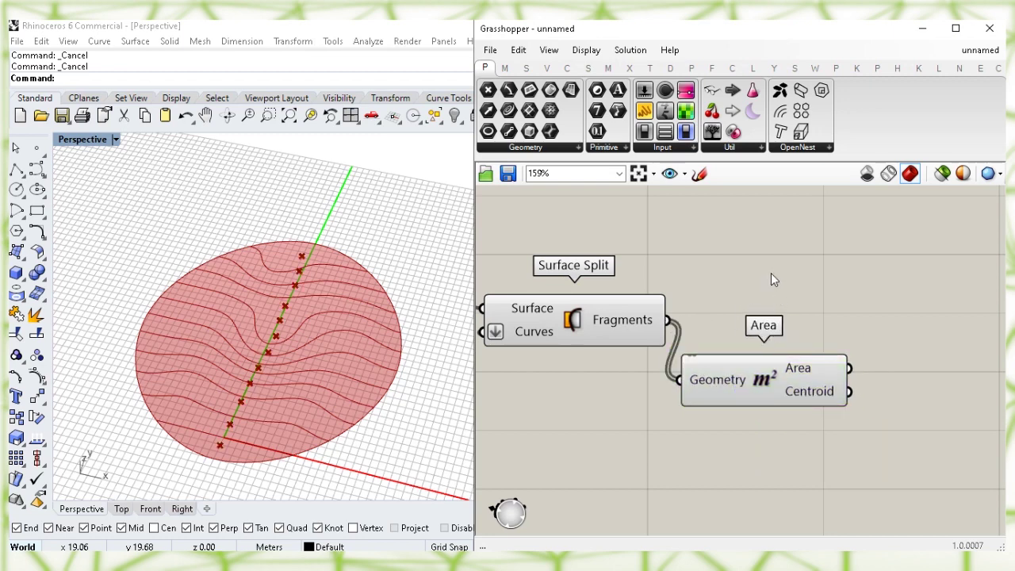
# Add a Deconstruct component for points beside the Area component.
pyautogui.scroll(-3, 771, 272)
pyautogui.moveTo(841, 330); pyautogui.dragTo(772, 307, button='right')
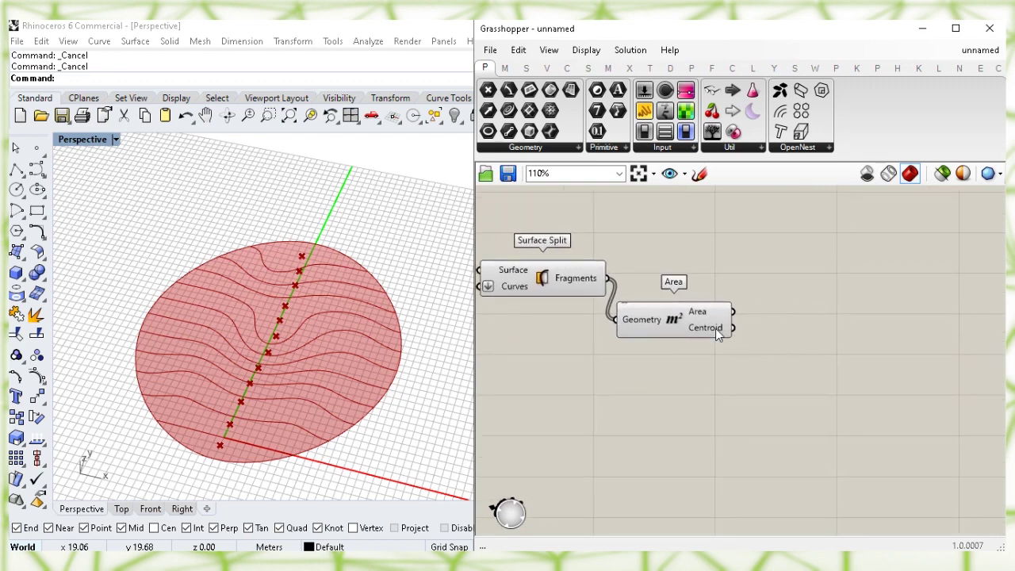
pyautogui.moveTo(715, 331)
pyautogui.doubleClick(828, 385)
pyautogui.write('dec')
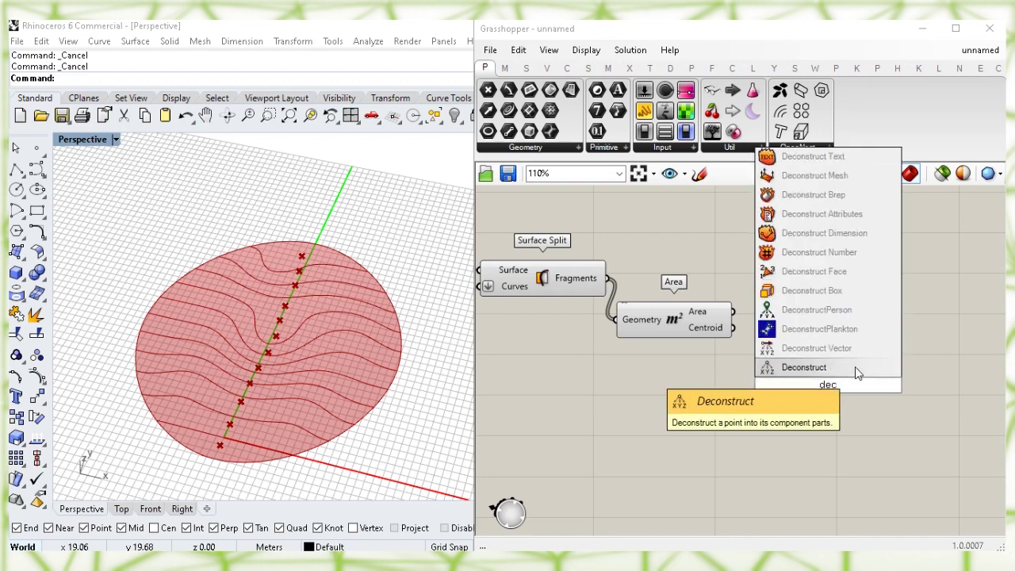
pyautogui.click(857, 369)
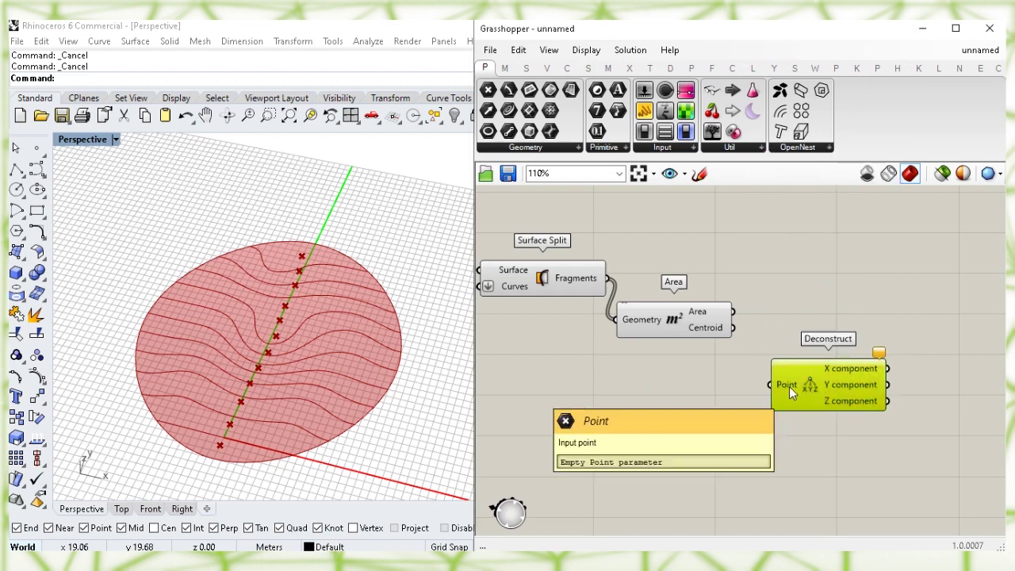
# Connect the Centroid output of Area to the Point input of Deconstruct, and check the centroids from above in the viewport.
pyautogui.click(718, 347)
pyautogui.moveTo(731, 328); pyautogui.dragTo(802, 383)
pyautogui.moveTo(824, 375)
pyautogui.click(774, 235)
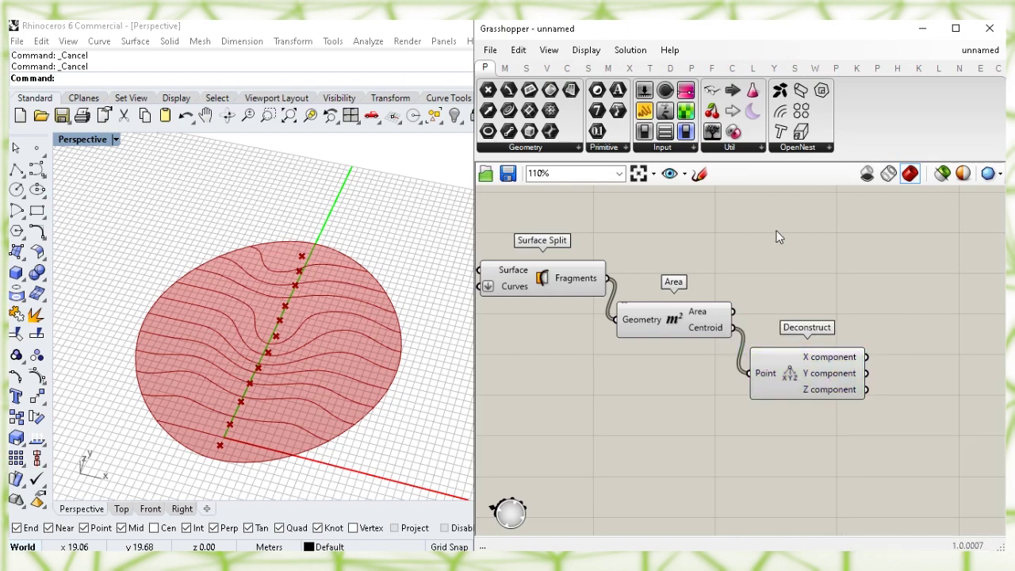
pyautogui.moveTo(302, 298); pyautogui.dragTo(328, 290, button='right')
pyautogui.moveTo(255, 333); pyautogui.dragTo(297, 344, button='right')
pyautogui.moveTo(414, 329); pyautogui.dragTo(414, 329)
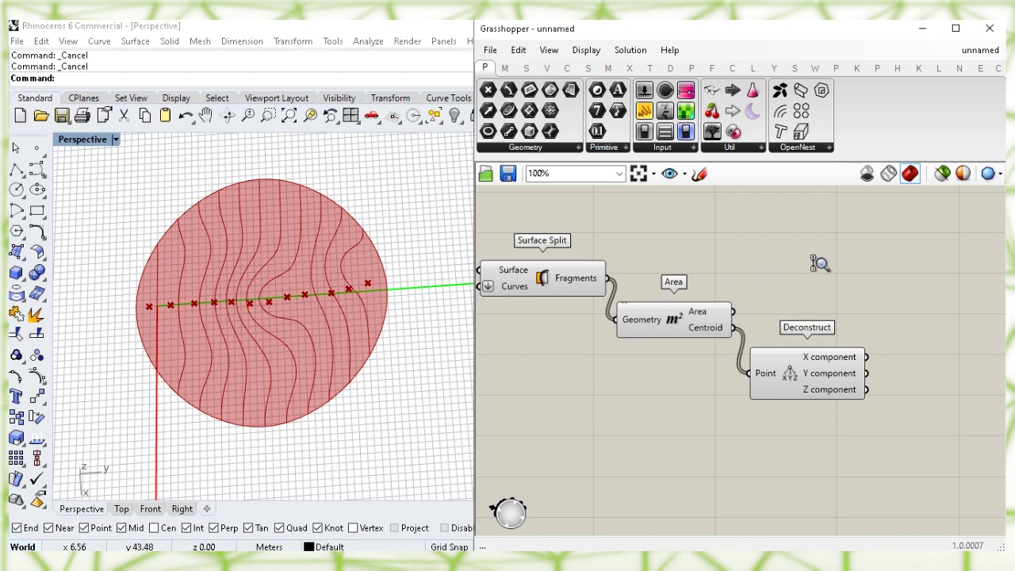
# Add a Sort List component above and beside the Deconstruct component.
pyautogui.scroll(-1, 872, 285)
pyautogui.moveTo(873, 284); pyautogui.dragTo(839, 291, button='right')
pyautogui.doubleClick(839, 292)
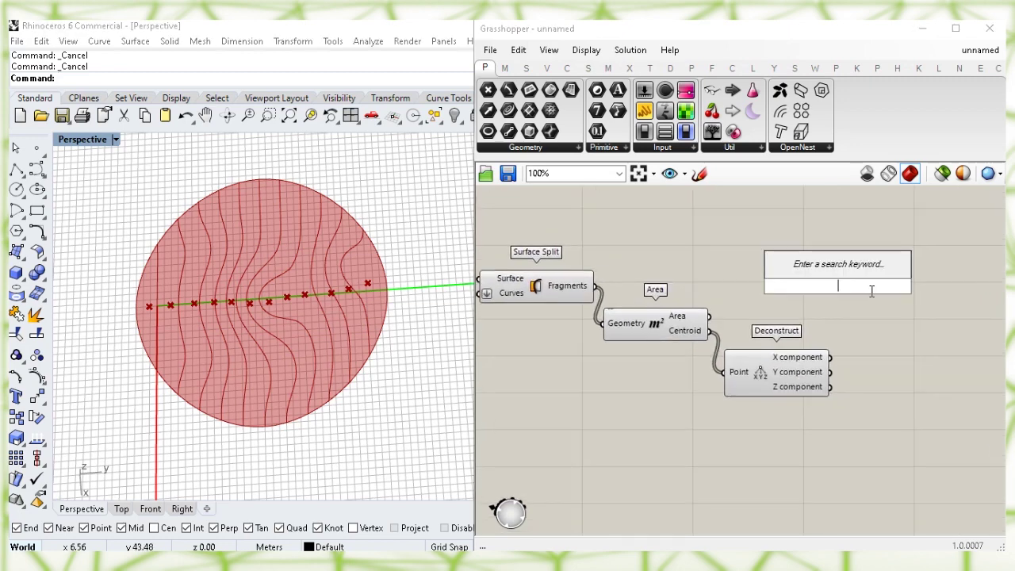
pyautogui.write('sort')
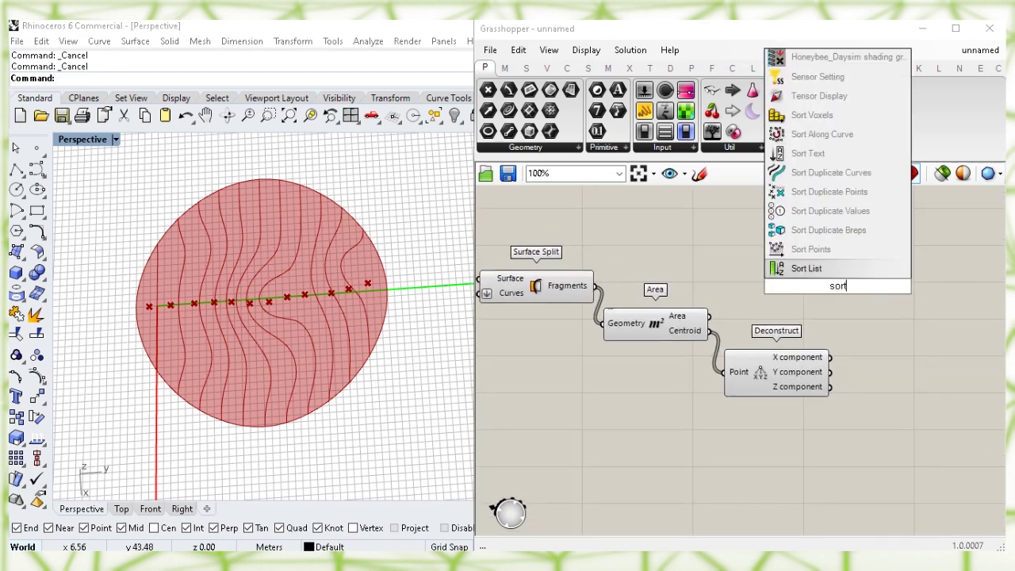
pyautogui.click(864, 274)
pyautogui.moveTo(829, 291); pyautogui.dragTo(852, 275)
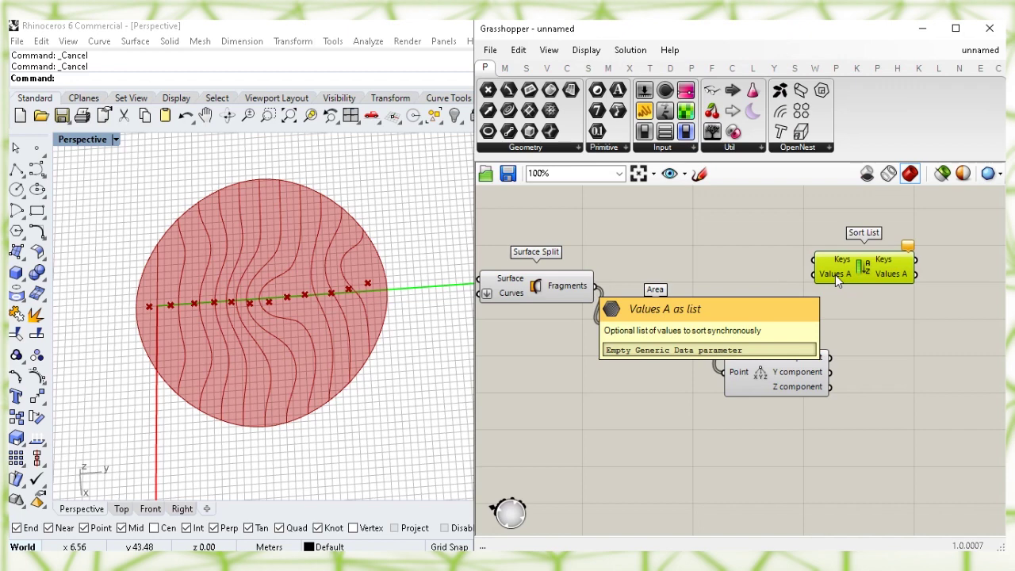
# Connect the Fragments output of Surface Split to the Values A input of Sort List, and shift Area and Deconstruct slightly down.
pyautogui.click(682, 279)
pyautogui.click(569, 294)
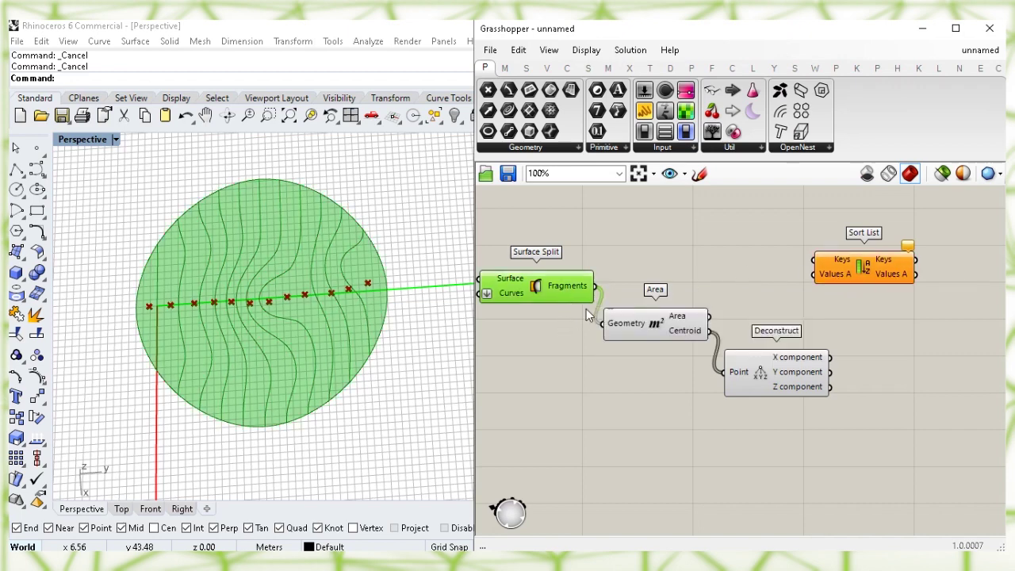
pyautogui.moveTo(751, 263); pyautogui.dragTo(875, 281)
pyautogui.moveTo(839, 443); pyautogui.dragTo(656, 338)
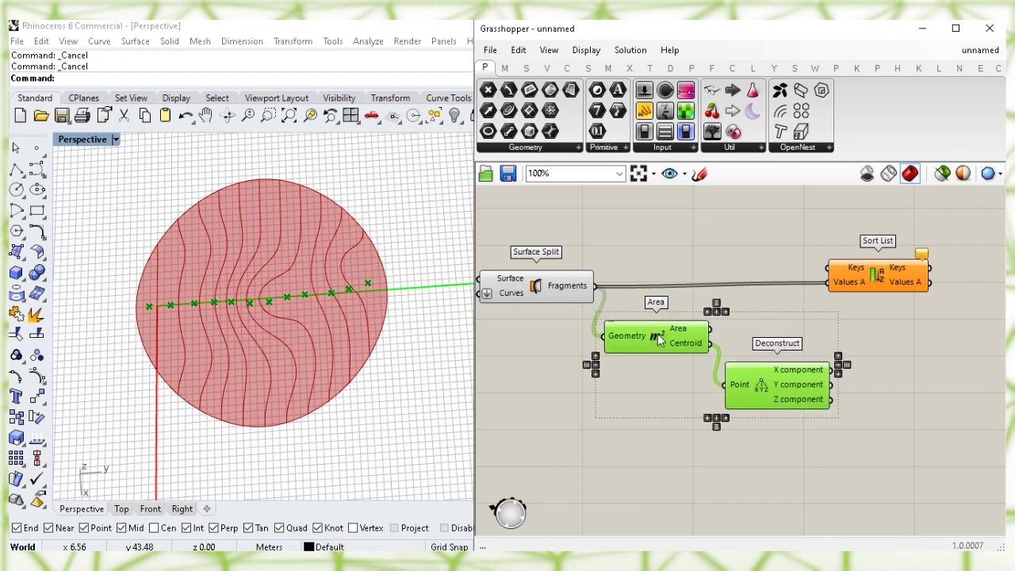
pyautogui.click(776, 298)
pyautogui.moveTo(873, 282); pyautogui.dragTo(877, 287)
pyautogui.click(856, 312)
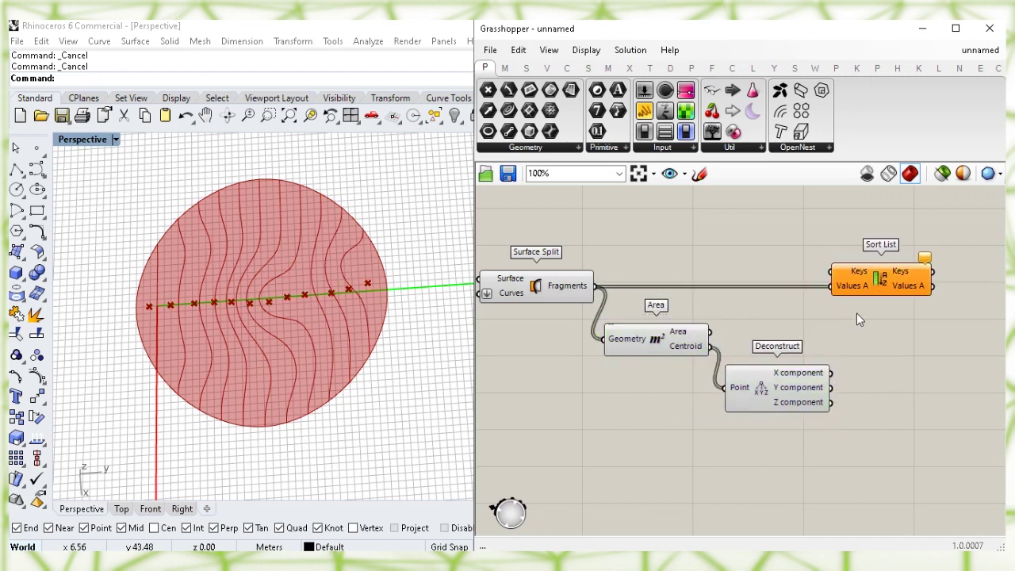
# Turn off the preview of the Surface Split and Area components.
pyautogui.click(537, 290)
pyautogui.rightClick(537, 290)
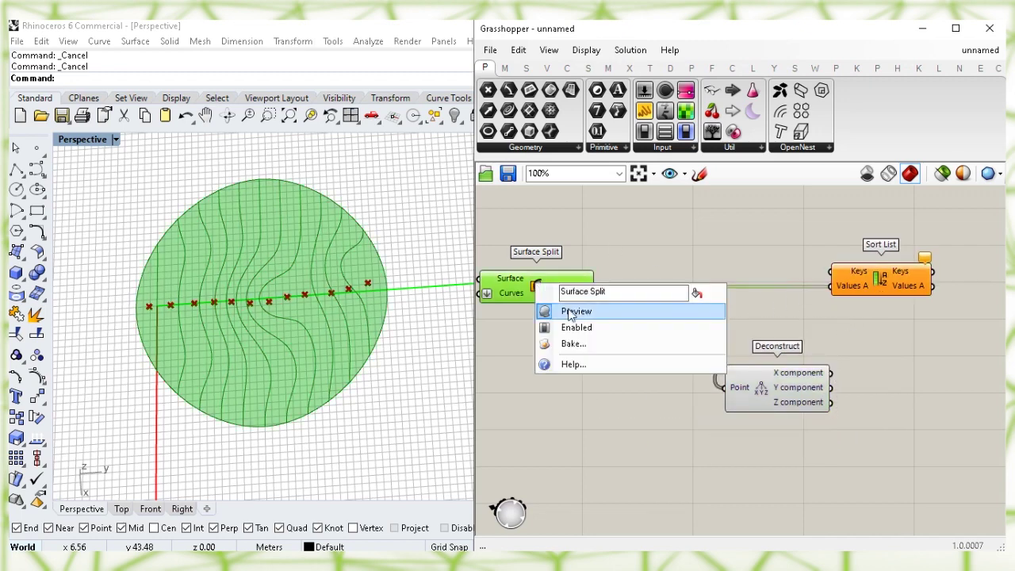
pyautogui.click(590, 310)
pyautogui.click(677, 234)
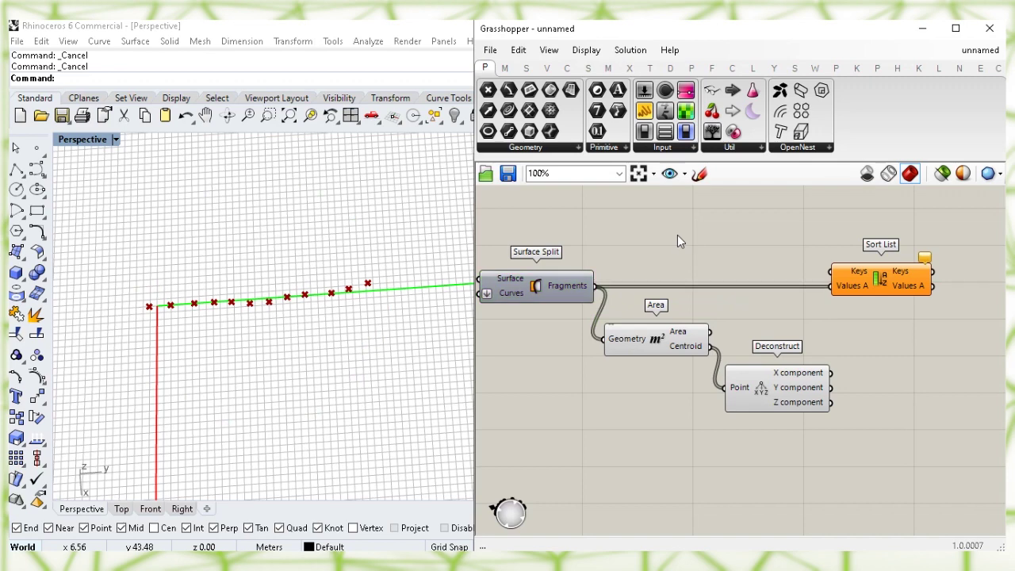
pyautogui.click(662, 341)
pyautogui.rightClick(661, 339)
pyautogui.click(701, 366)
pyautogui.click(739, 310)
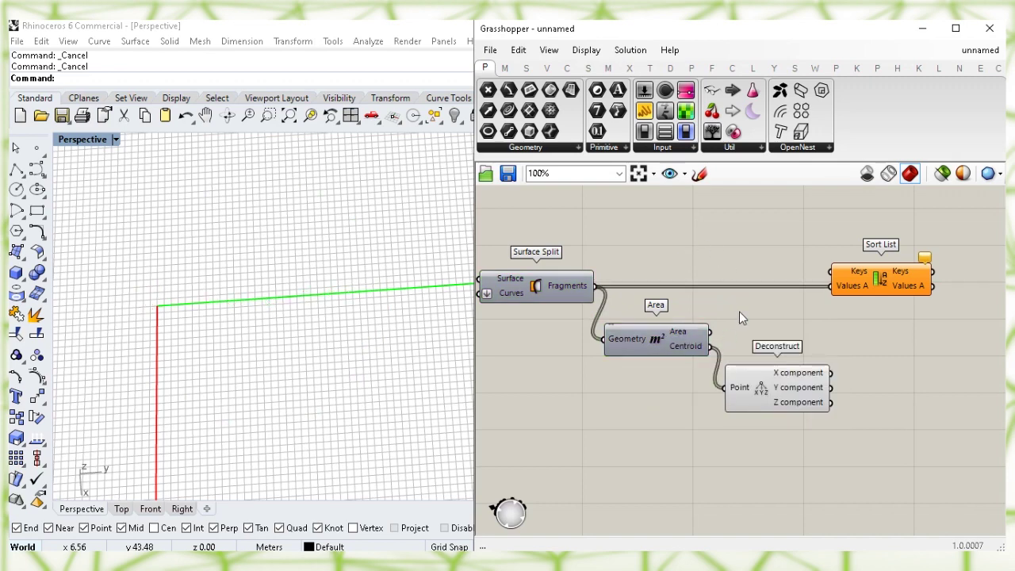
# Connect the Y component output of Deconstruct to the Keys input of Sort List.
pyautogui.click(810, 392)
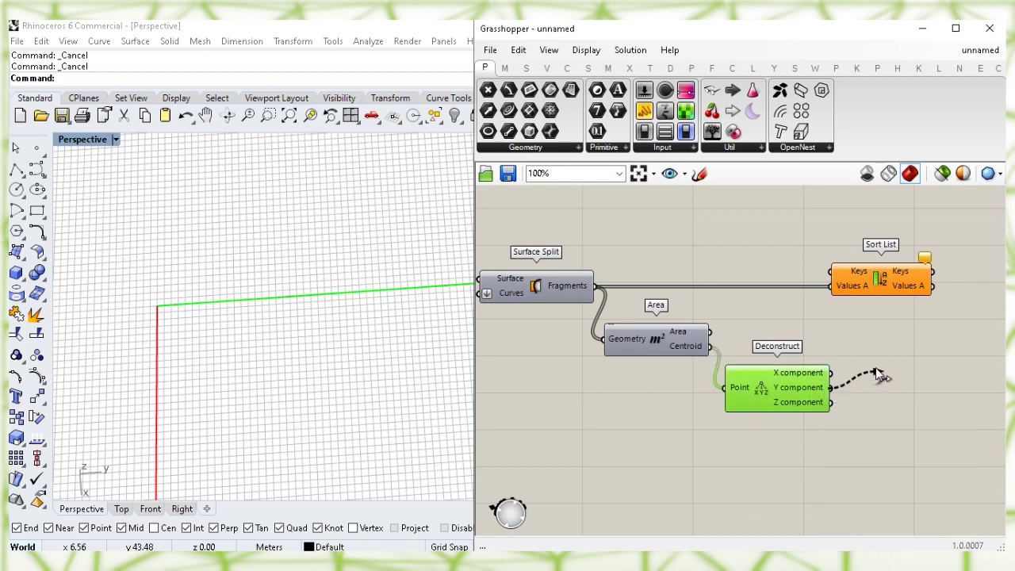
pyautogui.moveTo(802, 266); pyautogui.dragTo(831, 272)
pyautogui.click(883, 290)
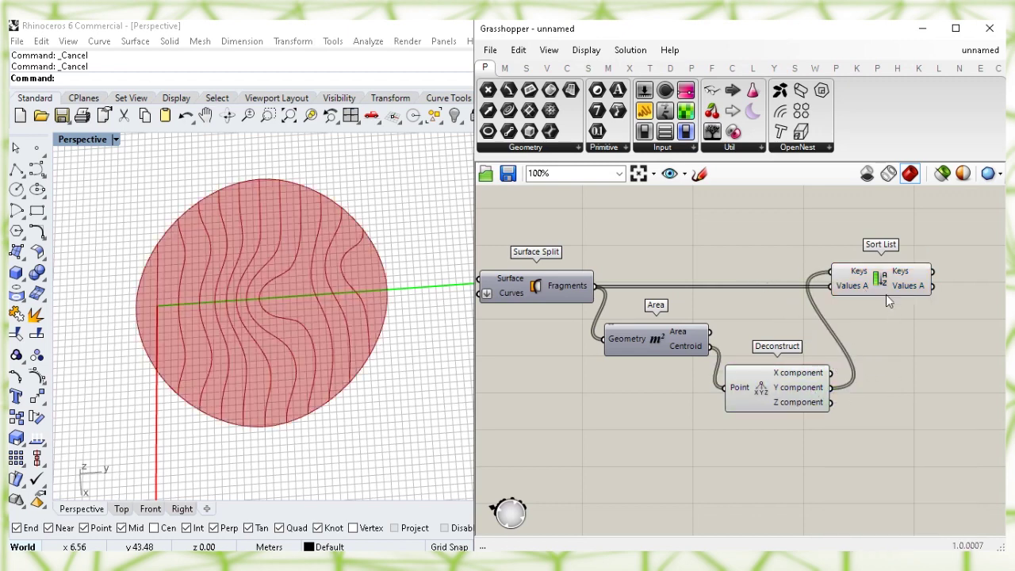
pyautogui.click(899, 354)
# Add a Move component beside the Sort List component.
pyautogui.moveTo(904, 357); pyautogui.dragTo(718, 352, button='right')
pyautogui.scroll(1, 747, 348)
pyautogui.moveTo(632, 295); pyautogui.dragTo(669, 290)
pyautogui.moveTo(816, 348); pyautogui.dragTo(688, 345, button='right')
pyautogui.click(687, 345)
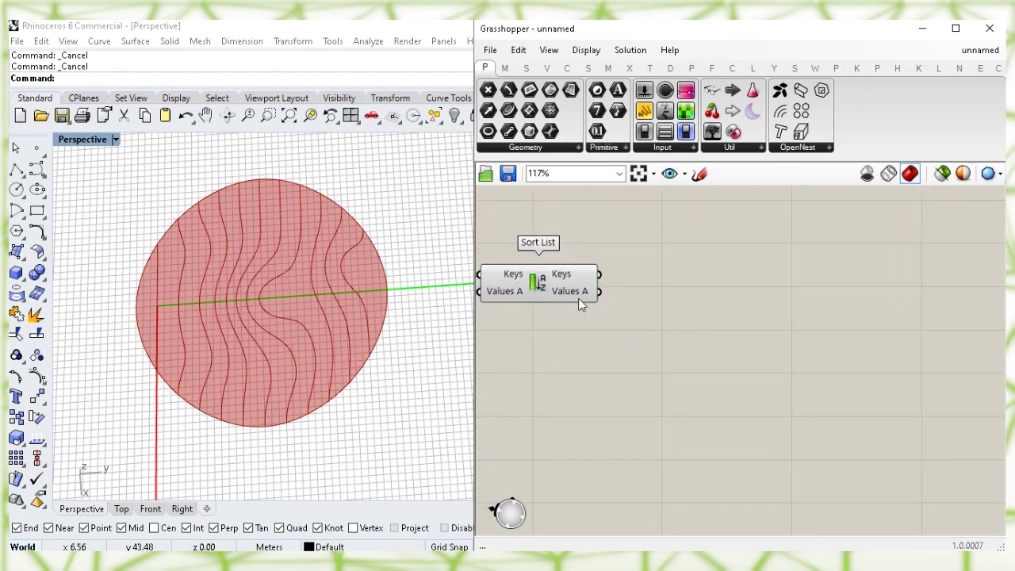
pyautogui.moveTo(578, 296)
pyautogui.doubleClick(809, 351)
pyautogui.write('move')
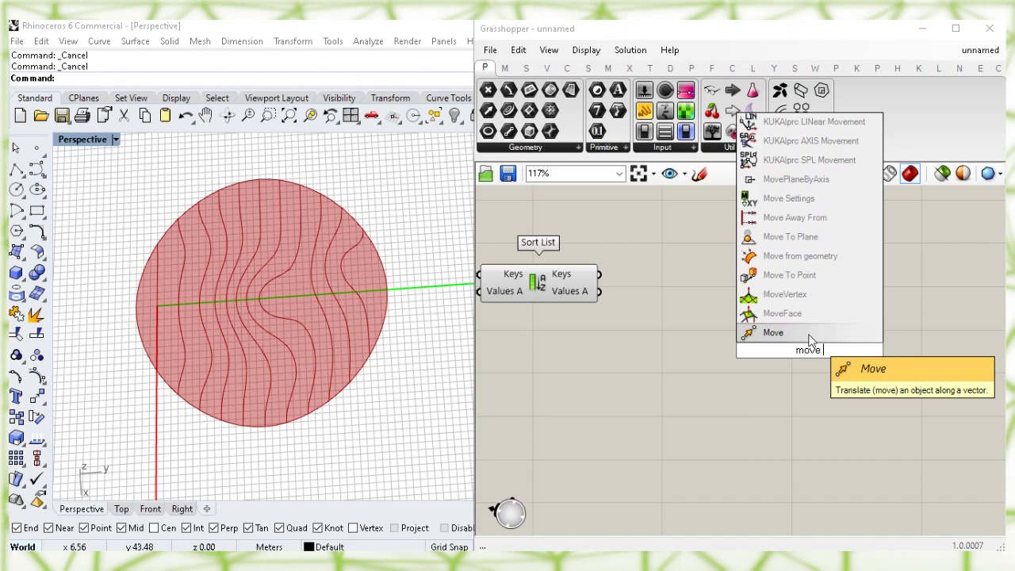
pyautogui.click(816, 333)
# Connect the Values A output of Sort List to the Geometry input of Move and align the two components.
pyautogui.moveTo(277, 296); pyautogui.dragTo(315, 358, button='right')
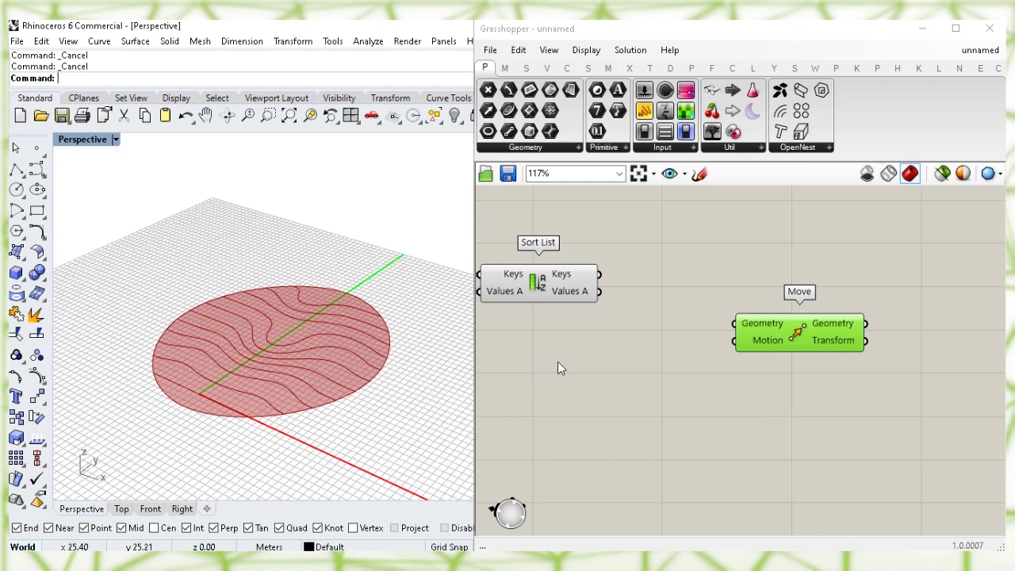
pyautogui.click(590, 358)
pyautogui.moveTo(800, 336); pyautogui.dragTo(794, 317)
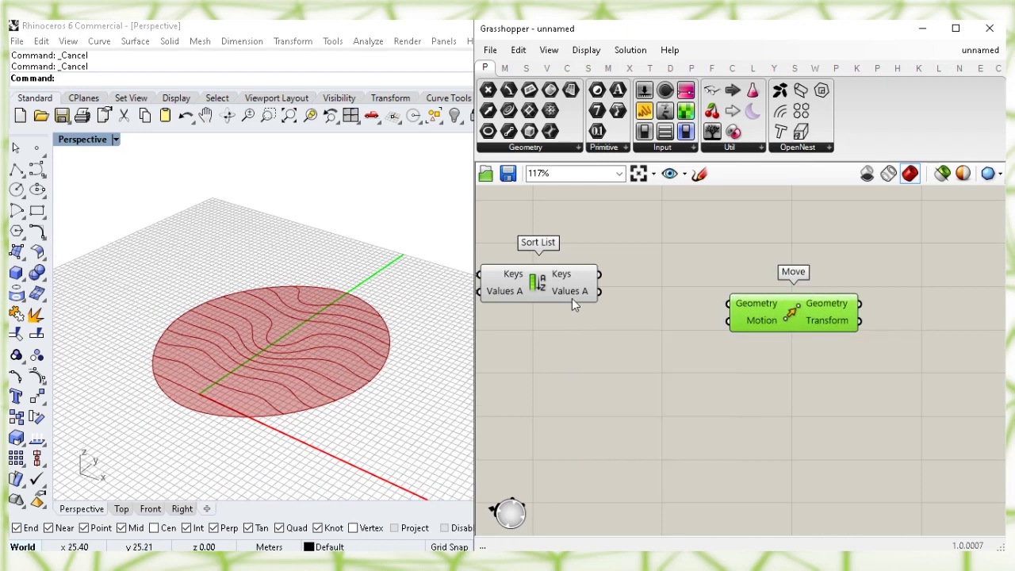
pyautogui.moveTo(735, 293); pyautogui.dragTo(736, 295)
pyautogui.moveTo(786, 315); pyautogui.dragTo(793, 303)
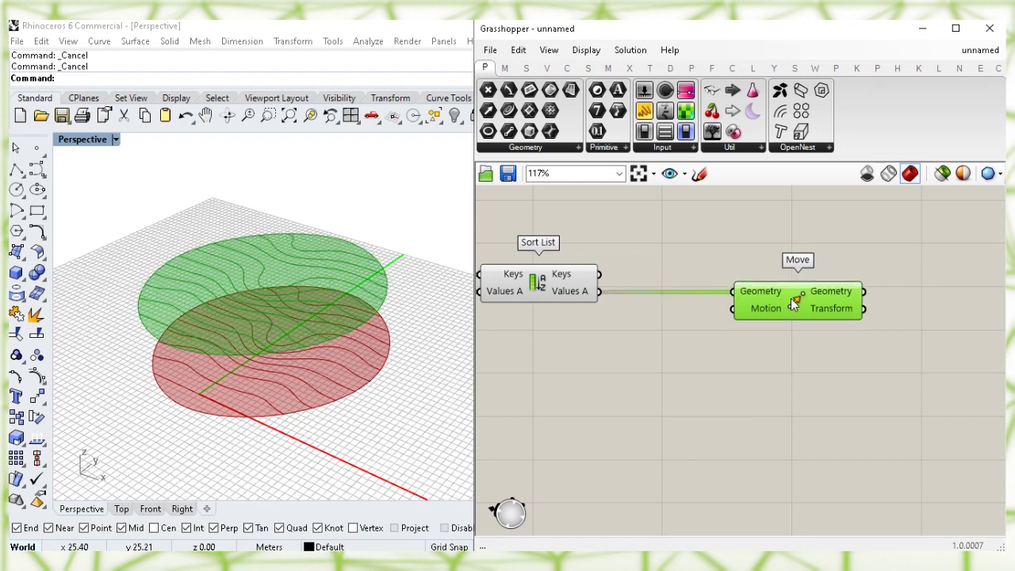
# Turn off the preview of the Sort List component.
pyautogui.click(579, 352)
pyautogui.moveTo(547, 318); pyautogui.dragTo(561, 316, button='right')
pyautogui.click(553, 280)
pyautogui.rightClick(552, 280)
pyautogui.click(598, 309)
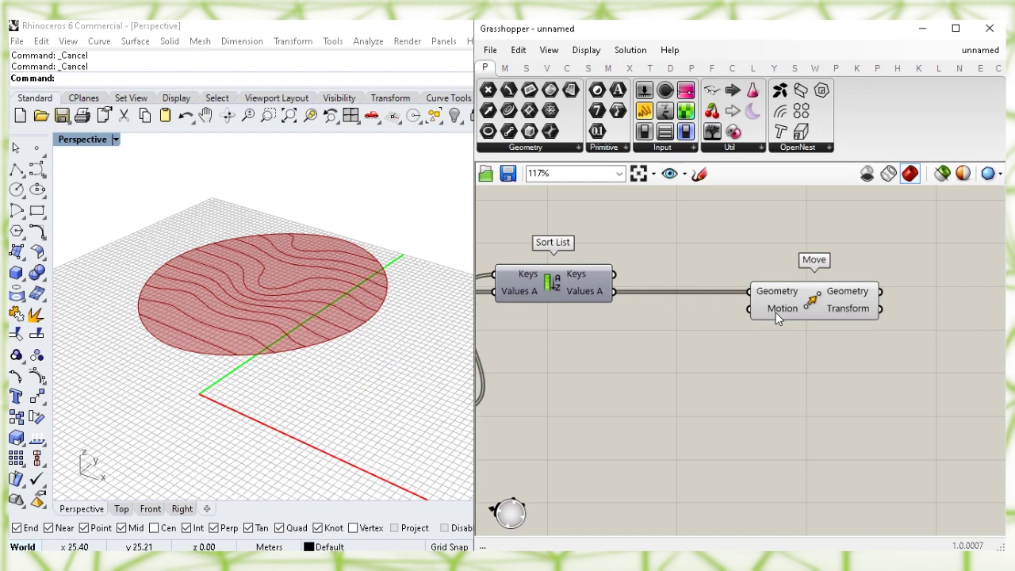
# Add a Unit Z component below Sort List and connect its Unit vector output to the Motion input of Move.
pyautogui.doubleClick(670, 413)
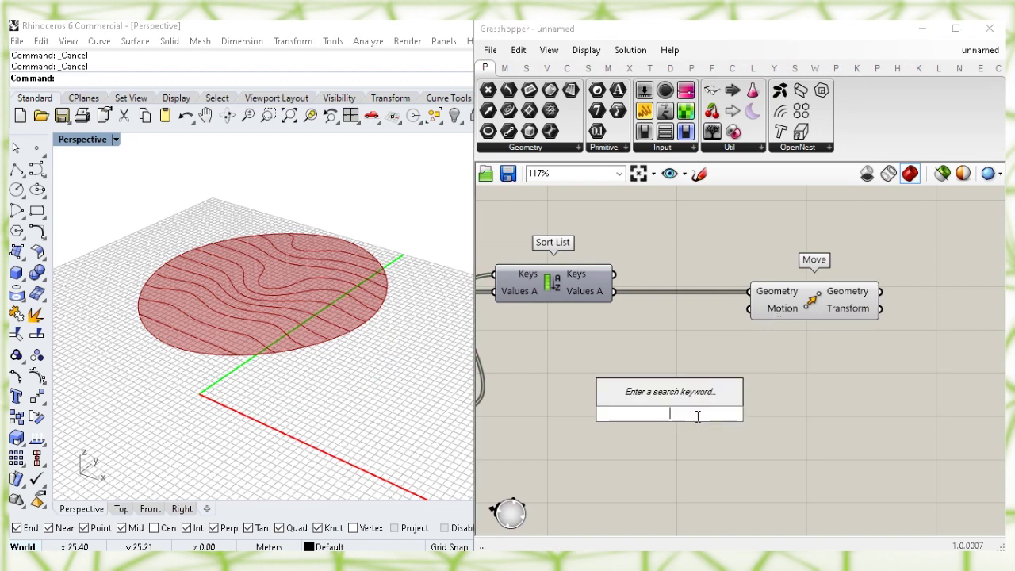
pyautogui.write('unit z')
pyautogui.press('Return')
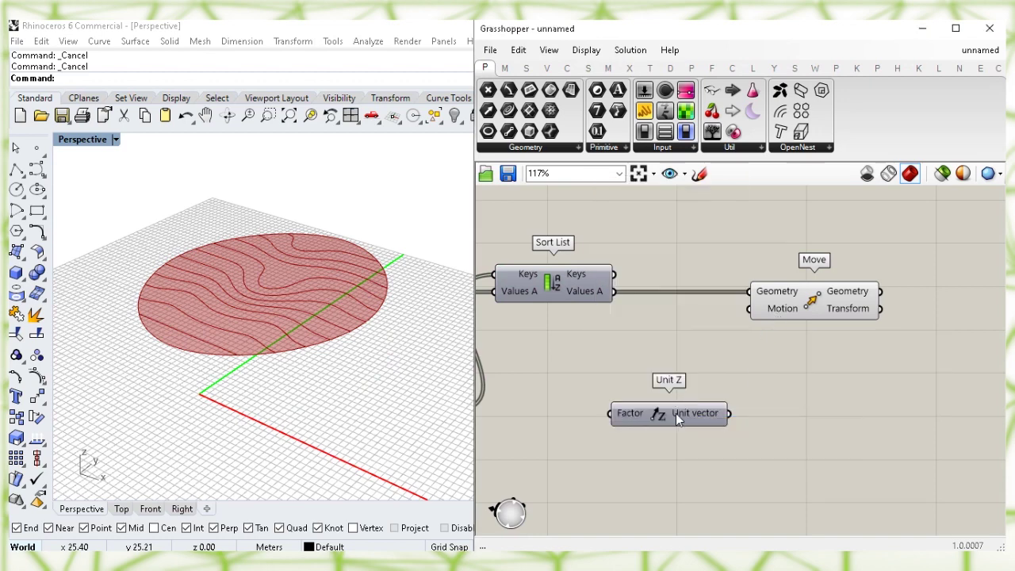
pyautogui.moveTo(678, 420); pyautogui.dragTo(674, 446)
pyautogui.moveTo(757, 420); pyautogui.dragTo(750, 308)
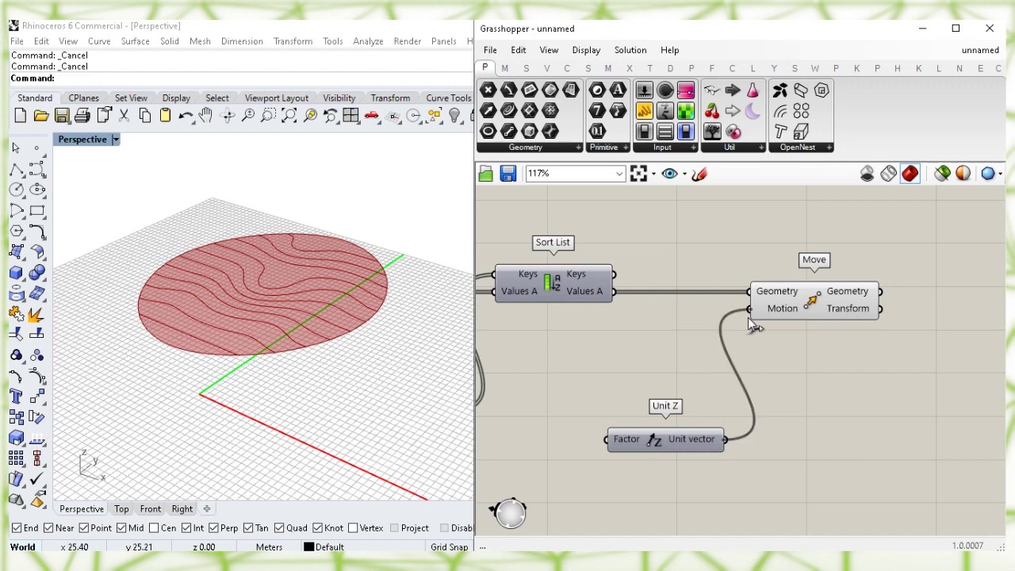
pyautogui.click(691, 440)
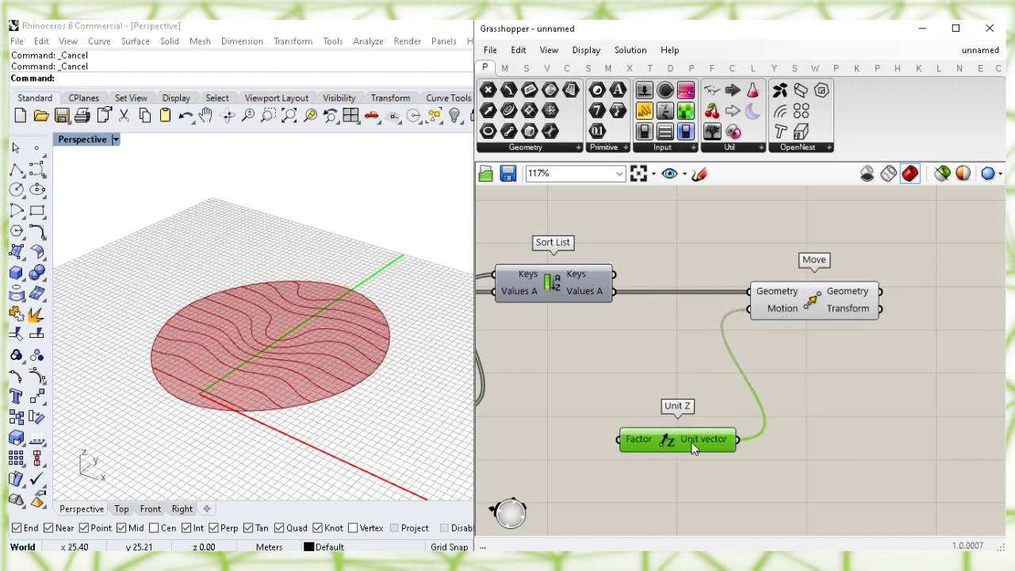
pyautogui.moveTo(683, 448); pyautogui.dragTo(746, 363, button='right')
# Add a Series component between Deconstruct and Unit Z.
pyautogui.moveTo(749, 342); pyautogui.dragTo(635, 397)
pyautogui.moveTo(656, 392); pyautogui.dragTo(709, 392, button='right')
pyautogui.scroll(1, 582, 408)
pyautogui.moveTo(583, 408); pyautogui.dragTo(755, 415, button='right')
pyautogui.click(755, 414)
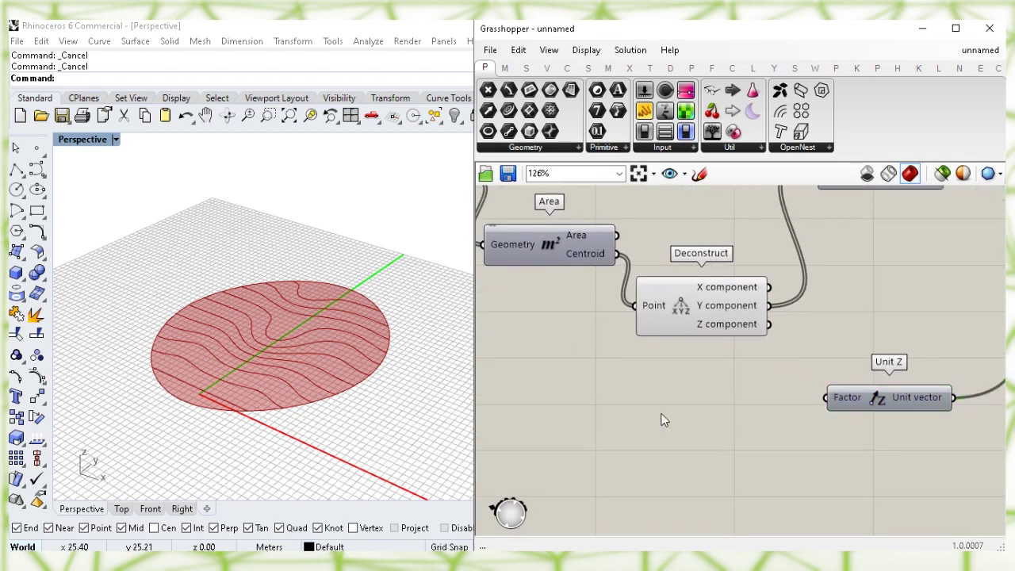
pyautogui.doubleClick(665, 416)
pyautogui.write('ser')
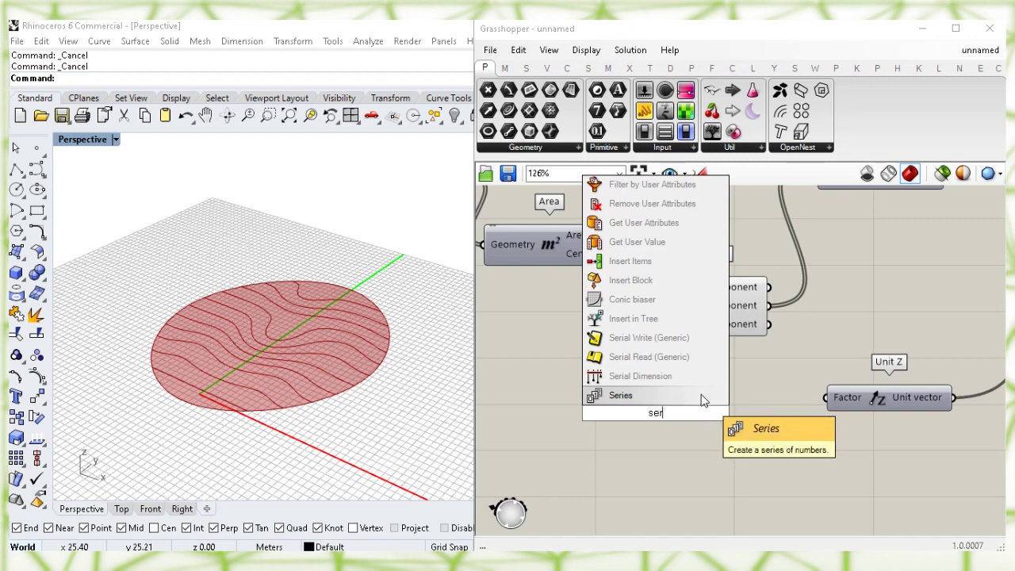
pyautogui.click(680, 396)
pyautogui.click(801, 456)
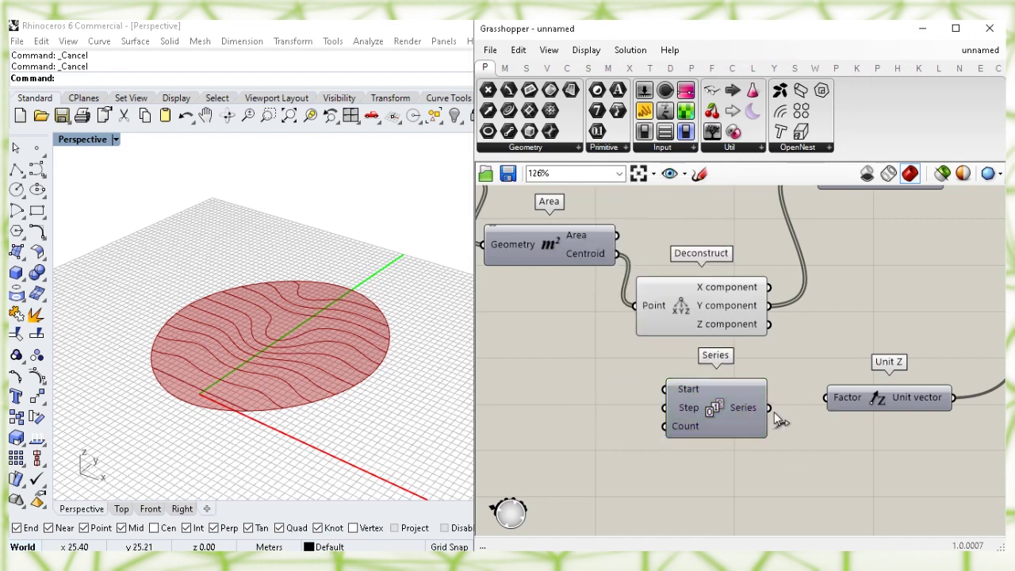
# Connect the Series output to the Factor input of Unit Z and align Unit Z with the Series component.
pyautogui.moveTo(790, 362); pyautogui.dragTo(826, 397)
pyautogui.click(867, 403)
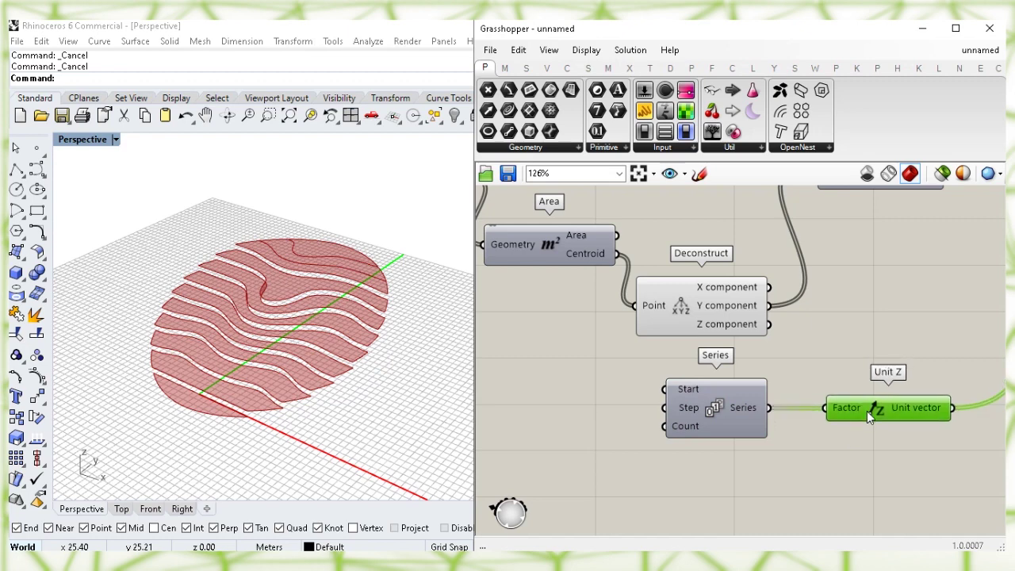
pyautogui.click(796, 461)
# Connect the existing 0.54 panel from the earlier series to the Step input of the new Series component.
pyautogui.moveTo(737, 469); pyautogui.dragTo(778, 453, button='right')
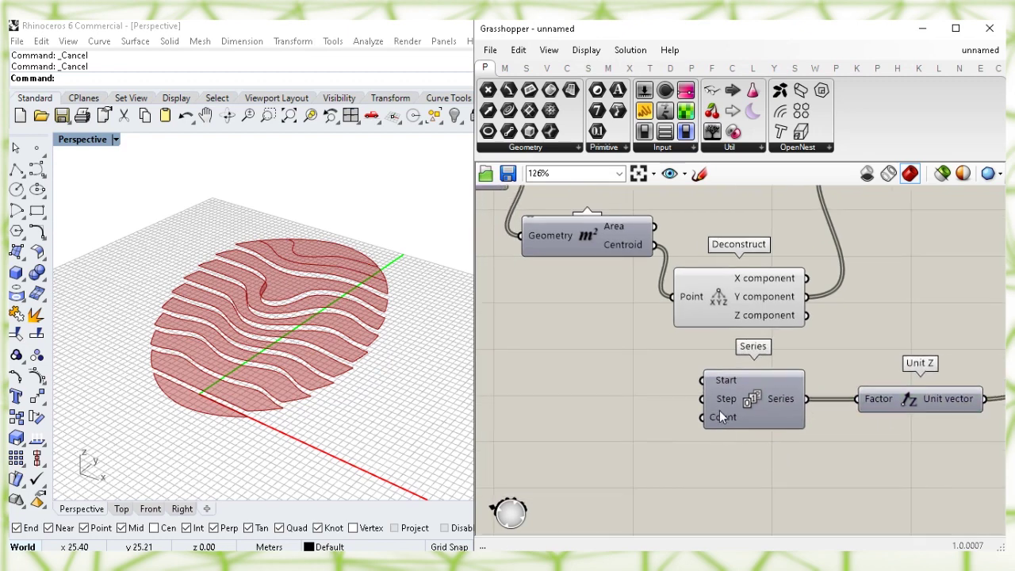
pyautogui.moveTo(721, 403); pyautogui.dragTo(725, 414, button='right')
pyautogui.moveTo(730, 412)
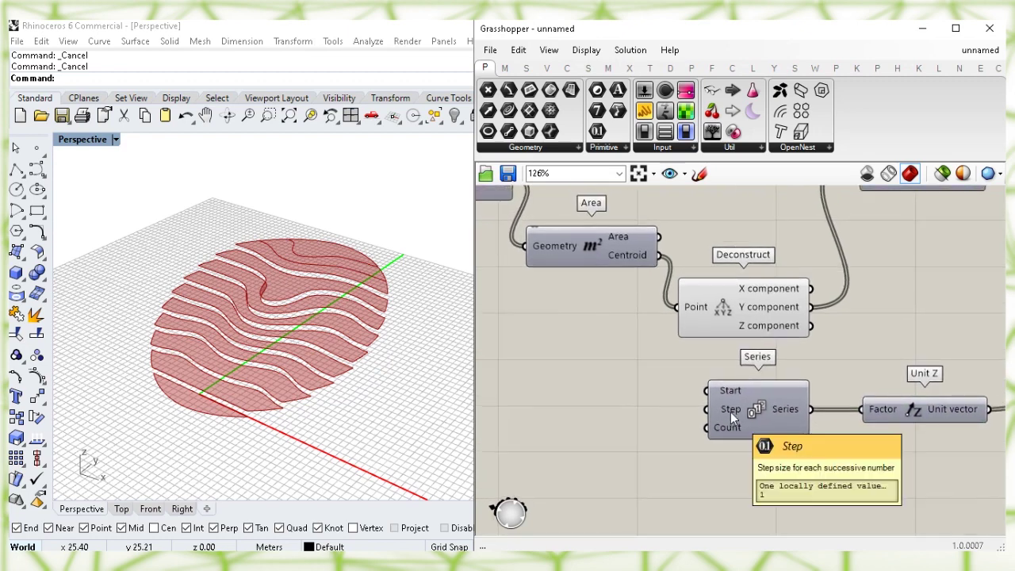
pyautogui.click(730, 412)
pyautogui.click(635, 415)
pyautogui.scroll(-2, 616, 357)
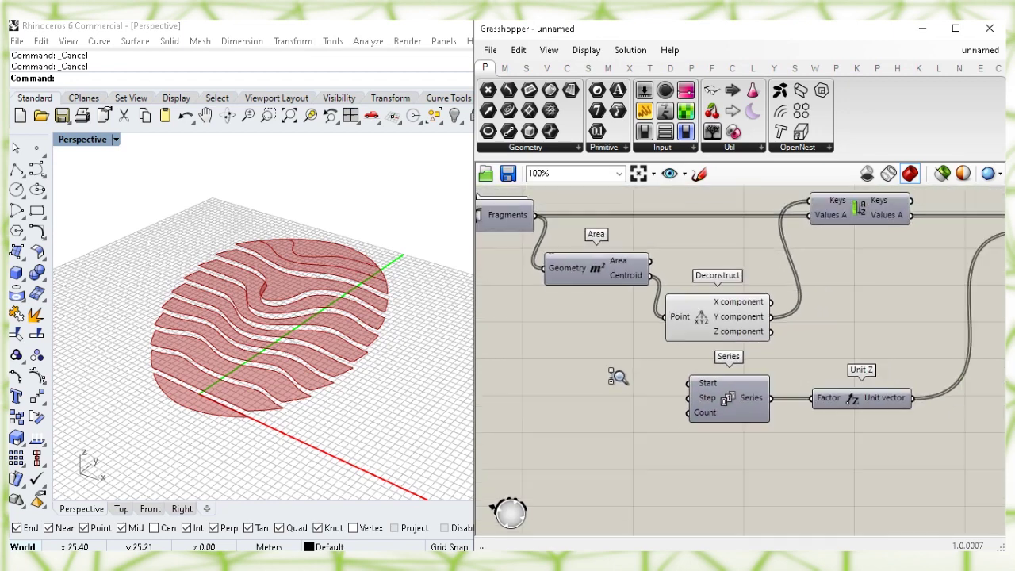
pyautogui.moveTo(535, 418); pyautogui.dragTo(879, 406, button='right')
pyautogui.moveTo(512, 449); pyautogui.dragTo(717, 409, button='right')
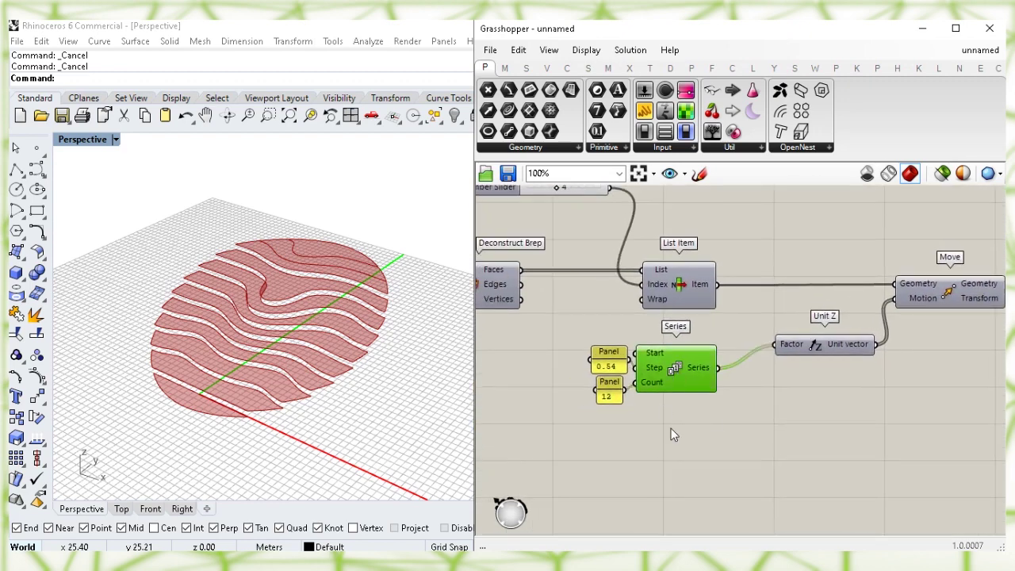
pyautogui.moveTo(609, 364); pyautogui.dragTo(555, 370)
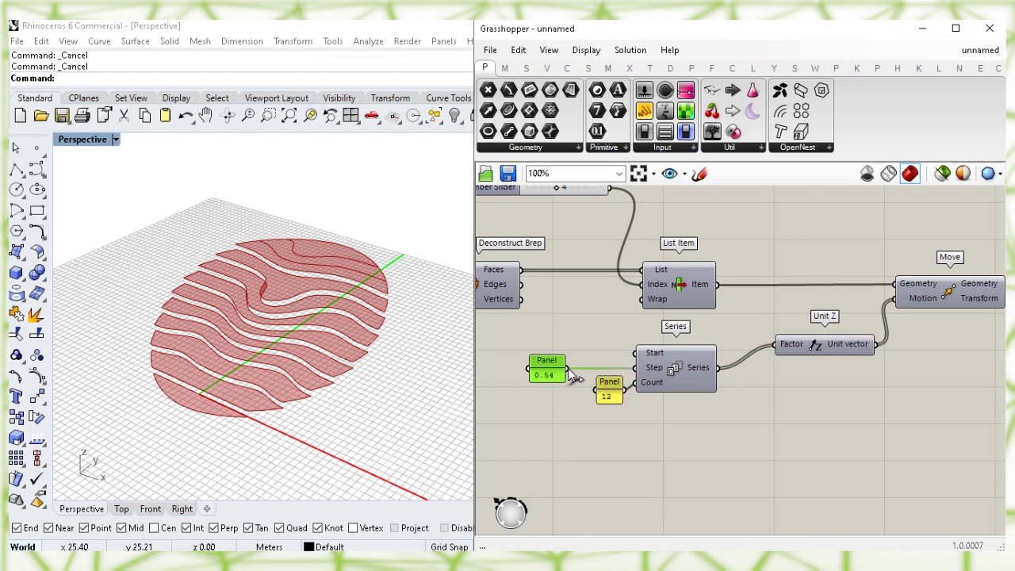
pyautogui.moveTo(596, 315); pyautogui.dragTo(752, 315)
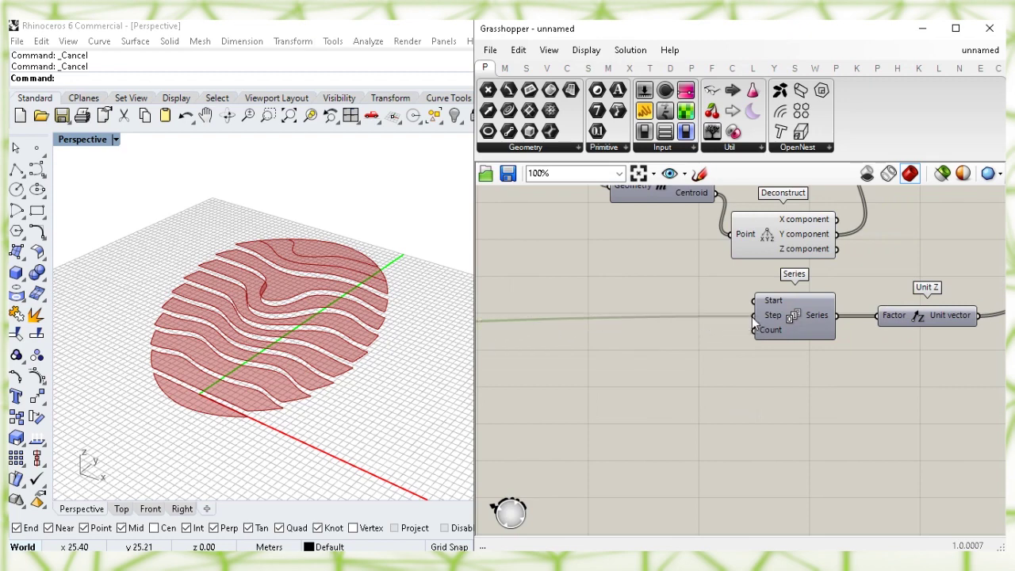
pyautogui.click(782, 336)
pyautogui.click(767, 449)
# Add a List Length component below Surface Split.
pyautogui.scroll(1, 683, 394)
pyautogui.scroll(1, 685, 384)
pyautogui.moveTo(689, 376); pyautogui.dragTo(722, 475, button='right')
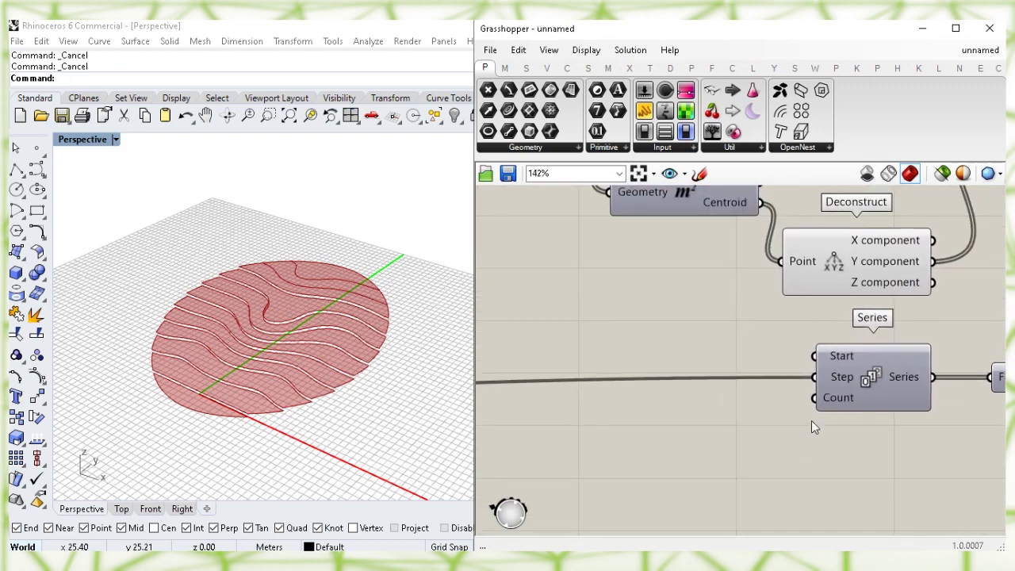
pyautogui.moveTo(608, 283); pyautogui.dragTo(693, 437, button='right')
pyautogui.scroll(-1, 644, 357)
pyautogui.click(594, 298)
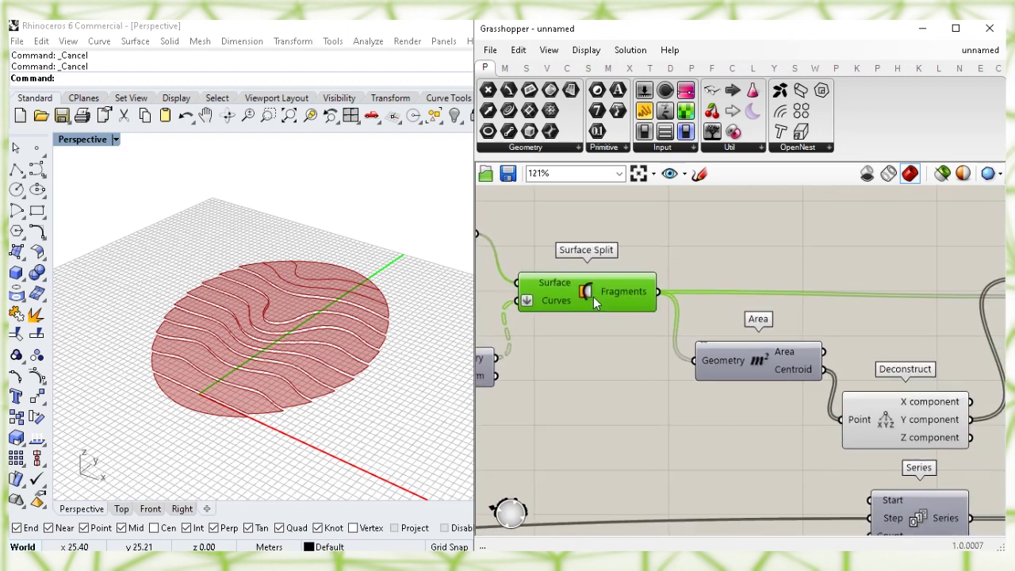
pyautogui.scroll(-1, 601, 333)
pyautogui.click(624, 394)
pyautogui.moveTo(626, 428); pyautogui.dragTo(629, 392, button='right')
pyautogui.doubleClick(642, 407)
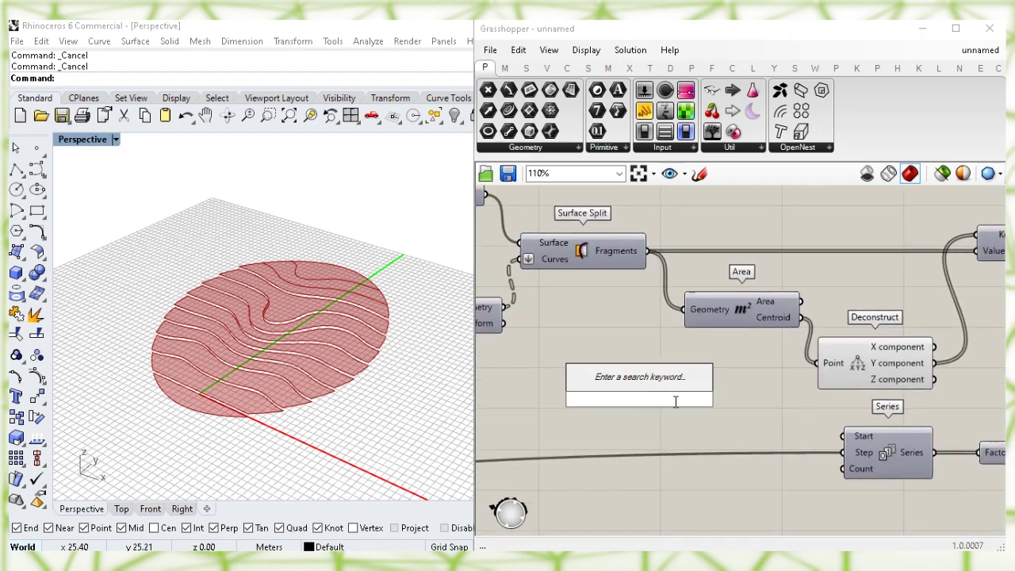
pyautogui.write('list l')
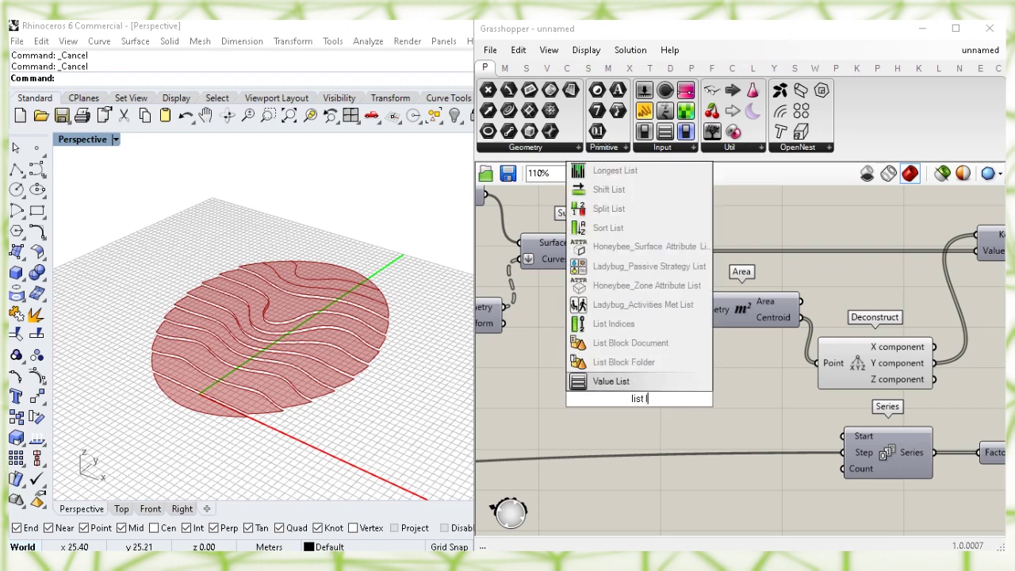
pyautogui.write('e')
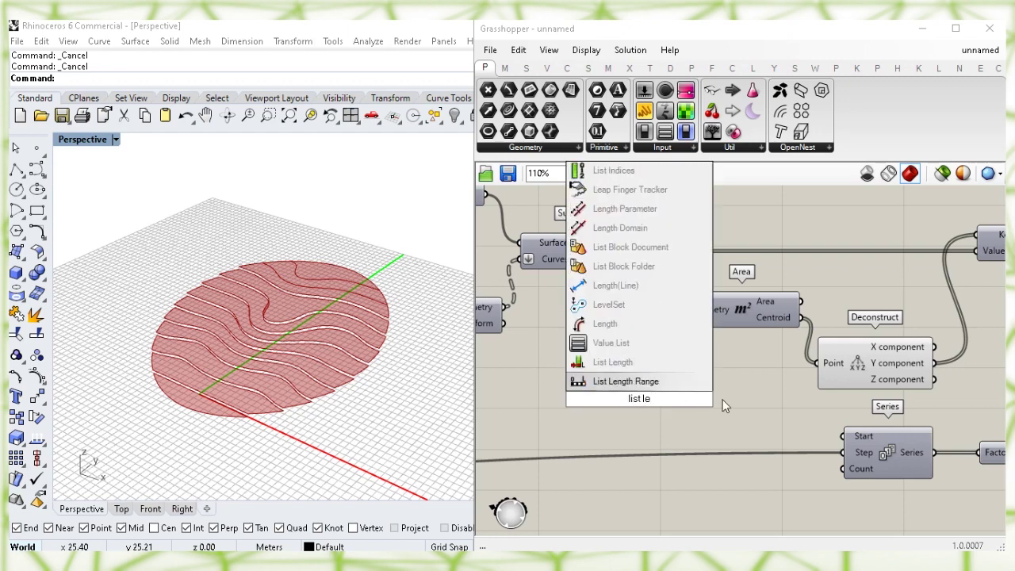
pyautogui.click(705, 360)
# Connect the Surface Split Fragments to List Length, place it below the Area component and connect its Length output to the Count input of Series.
pyautogui.moveTo(648, 398); pyautogui.dragTo(710, 389)
pyautogui.click(611, 353)
pyautogui.moveTo(638, 264); pyautogui.dragTo(661, 389)
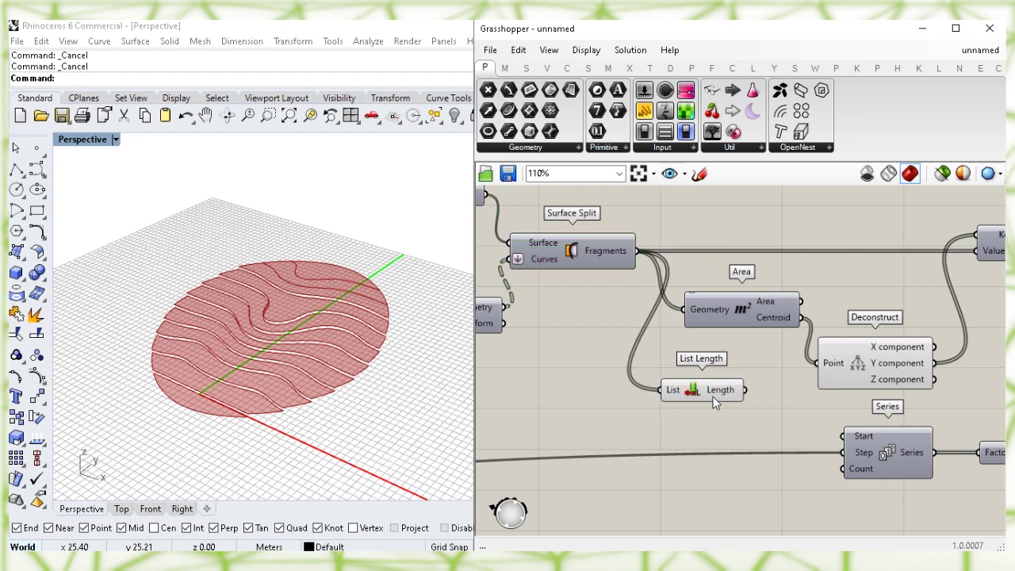
pyautogui.moveTo(714, 389); pyautogui.dragTo(761, 497)
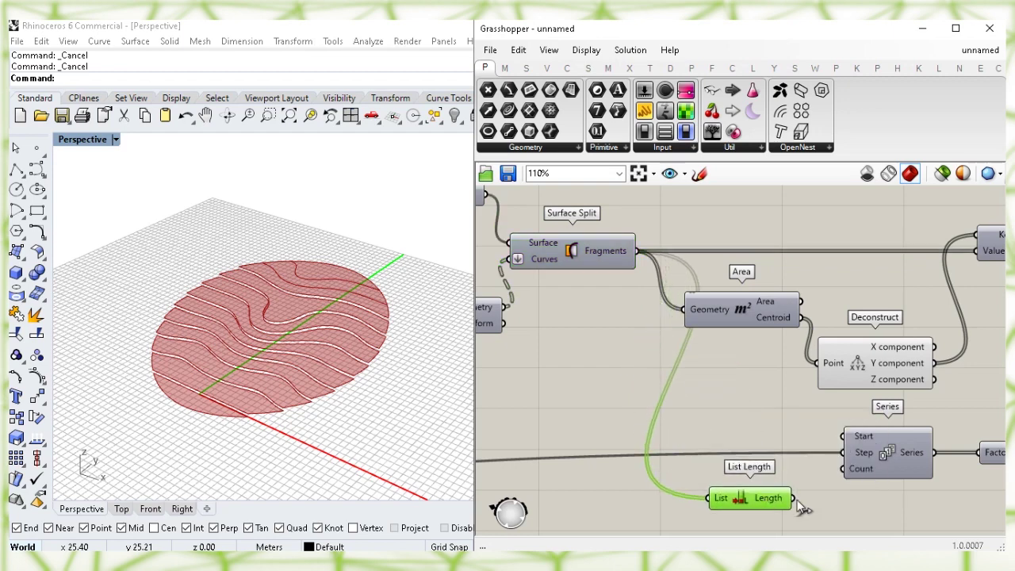
pyautogui.moveTo(827, 503); pyautogui.dragTo(805, 460, button='right')
pyautogui.click(806, 459)
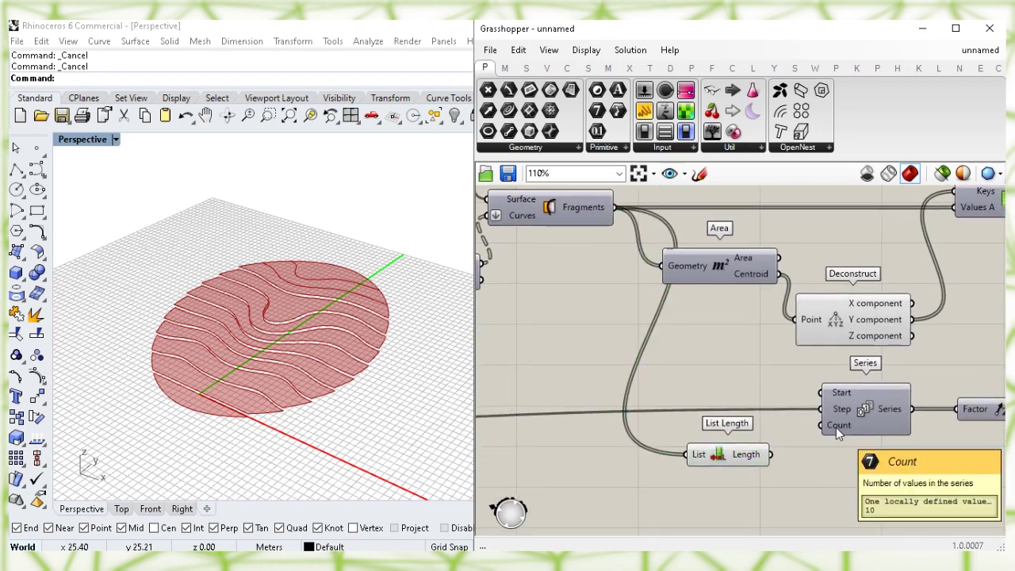
pyautogui.moveTo(820, 428); pyautogui.dragTo(821, 426)
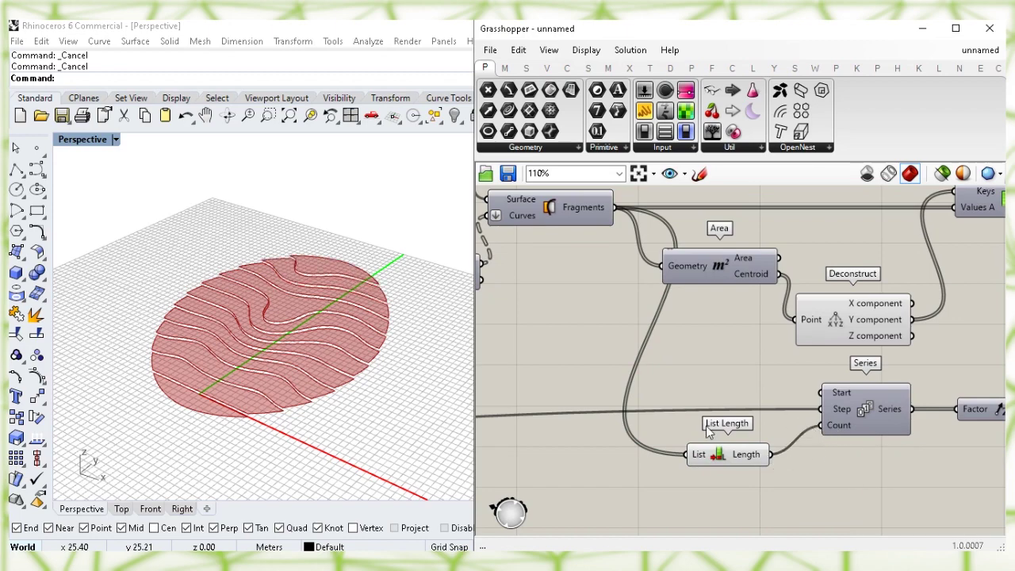
# Add an Extrude component after the Move component.
pyautogui.moveTo(309, 366); pyautogui.dragTo(333, 343, button='right')
pyautogui.click(546, 344)
pyautogui.scroll(-2, 786, 343)
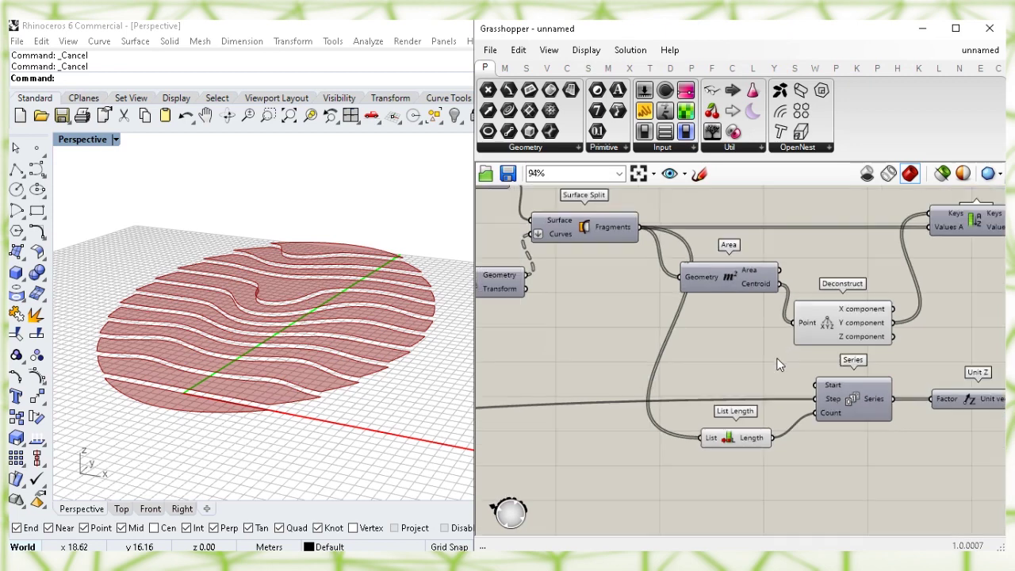
pyautogui.scroll(1, 848, 366)
pyautogui.moveTo(848, 366); pyautogui.dragTo(691, 373, button='right')
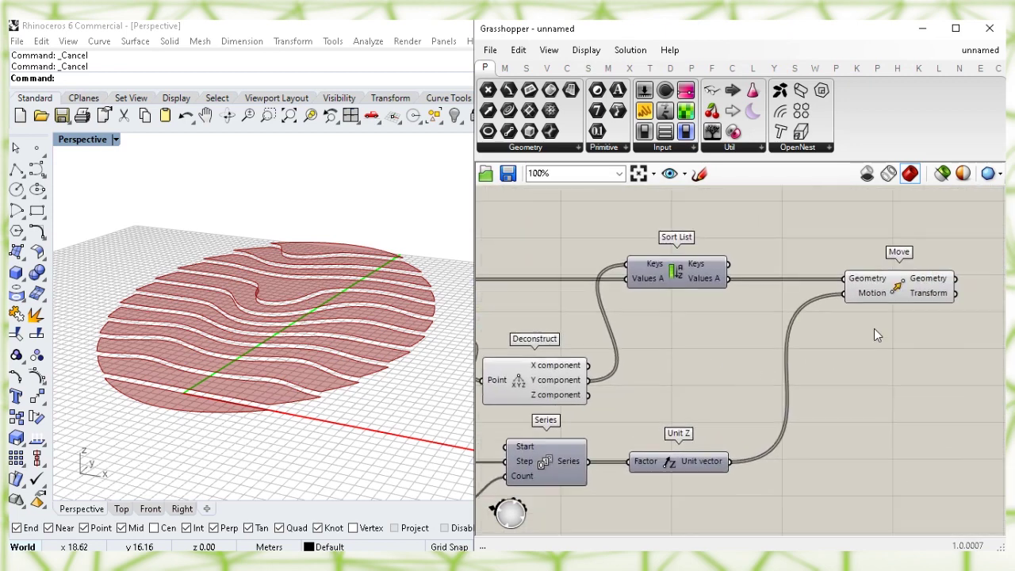
pyautogui.click(904, 298)
pyautogui.moveTo(911, 404); pyautogui.dragTo(754, 436, button='right')
pyautogui.moveTo(736, 328); pyautogui.dragTo(705, 323)
pyautogui.moveTo(819, 325); pyautogui.dragTo(780, 356, button='right')
pyautogui.scroll(1, 781, 356)
pyautogui.scroll(1, 820, 305)
pyautogui.click(820, 305)
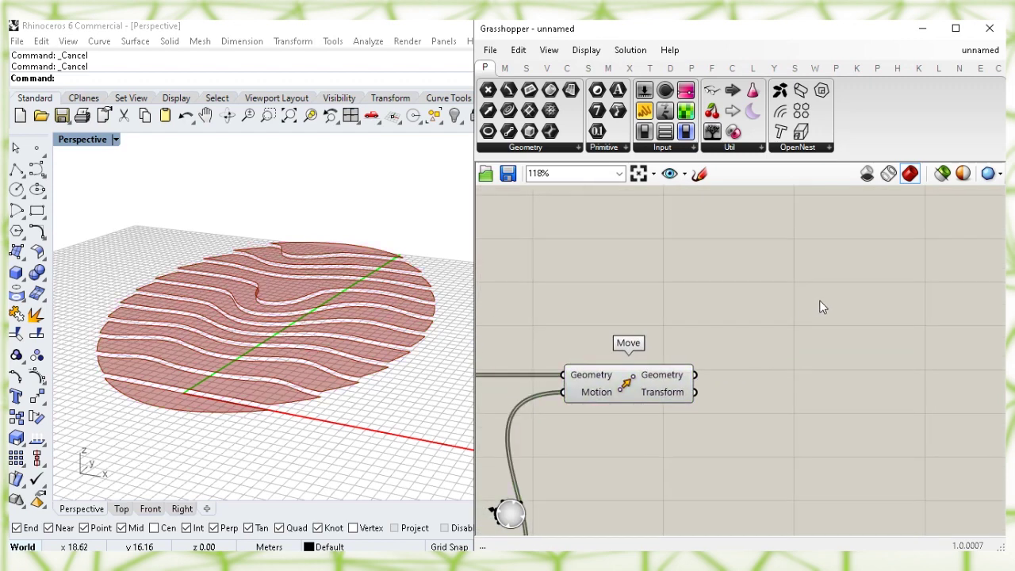
pyautogui.doubleClick(823, 299)
pyautogui.write('extru')
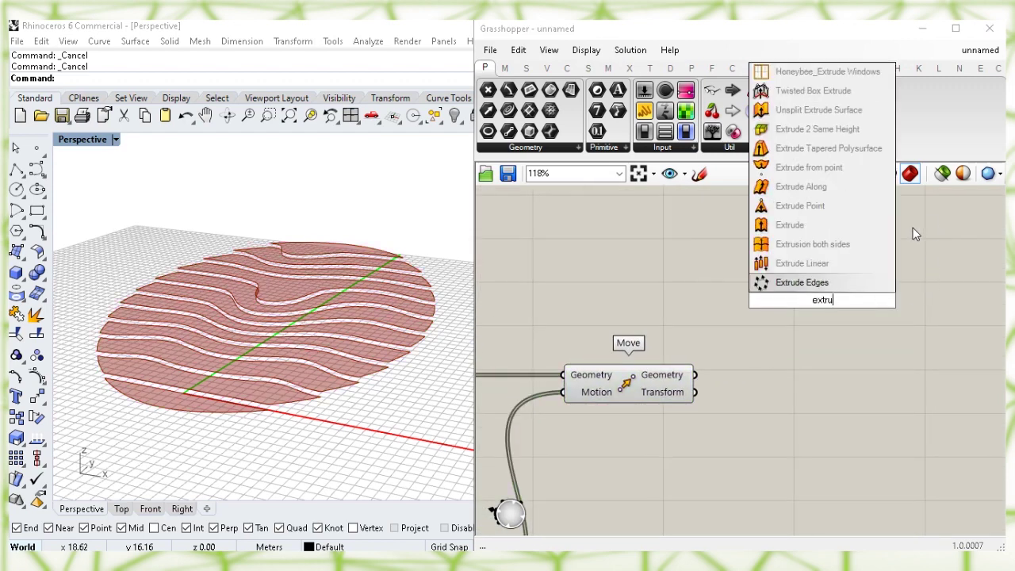
pyautogui.click(867, 227)
# Connect the Geometry output of Move to the Base input of Extrude and place Extrude slightly higher.
pyautogui.click(634, 395)
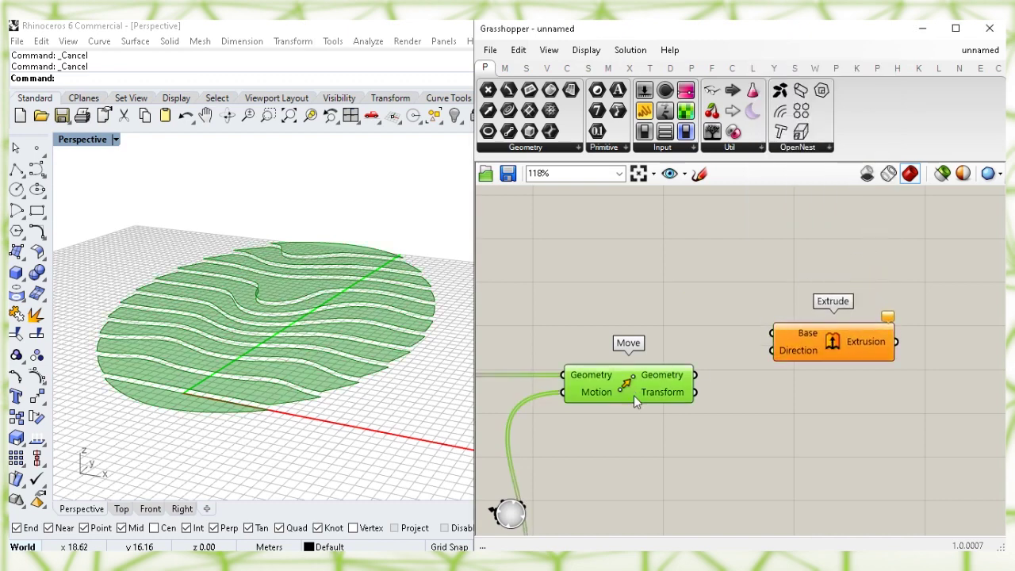
pyautogui.click(721, 455)
pyautogui.moveTo(806, 332)
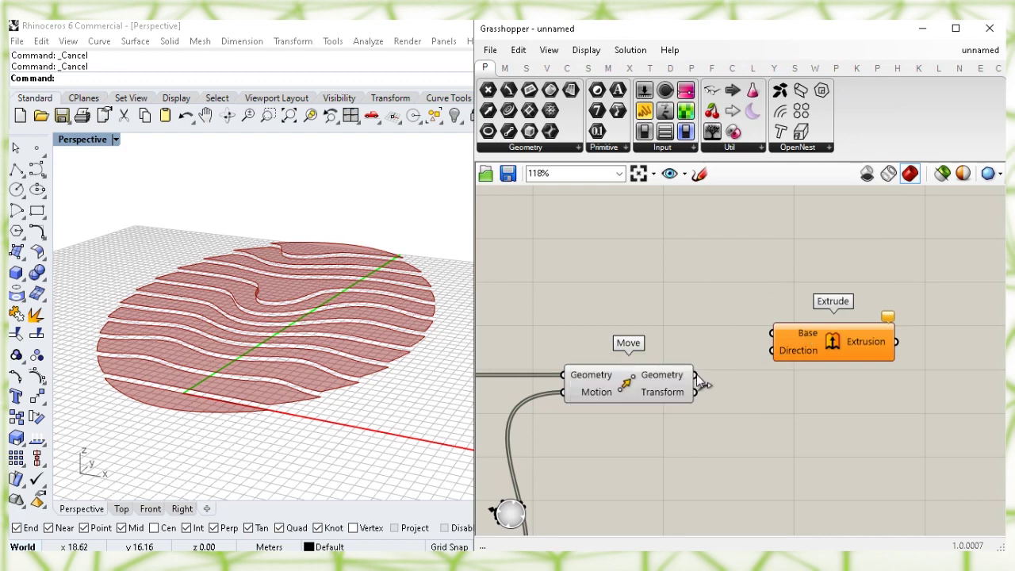
pyautogui.moveTo(762, 337); pyautogui.dragTo(772, 333)
pyautogui.moveTo(834, 348); pyautogui.dragTo(809, 303)
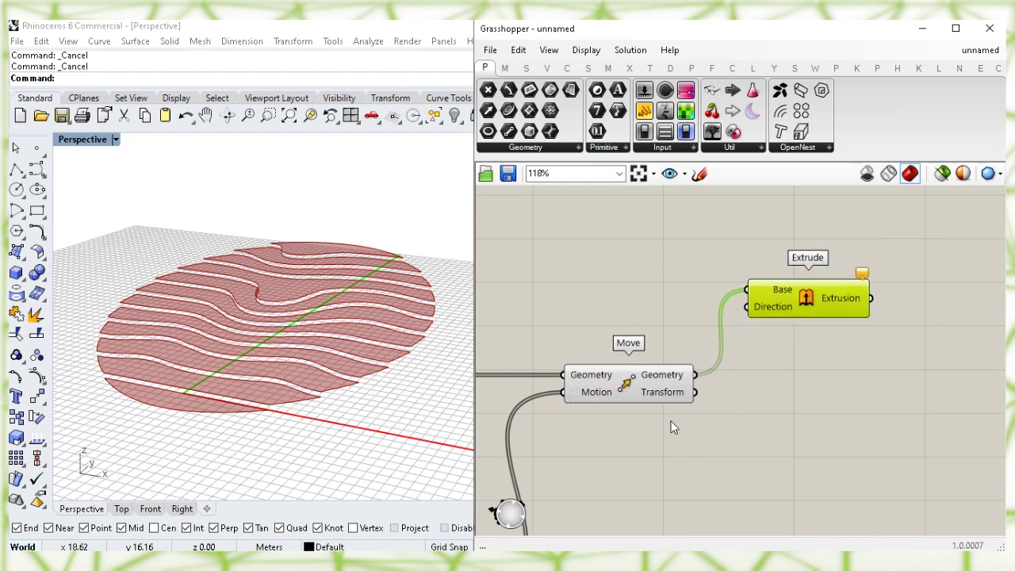
# Turn off the preview of the Move component.
pyautogui.click(627, 386)
pyautogui.rightClick(626, 386)
pyautogui.click(666, 412)
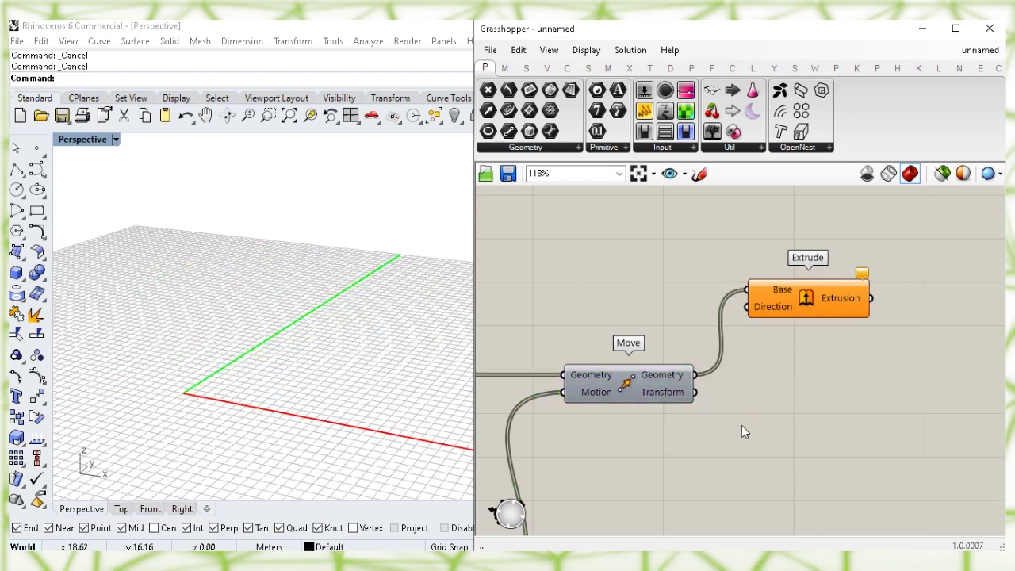
# Add a Unit Z component above Move and connect its Unit vector output to the Direction input of Extrude.
pyautogui.moveTo(665, 299); pyautogui.dragTo(671, 352, button='right')
pyautogui.doubleClick(608, 313)
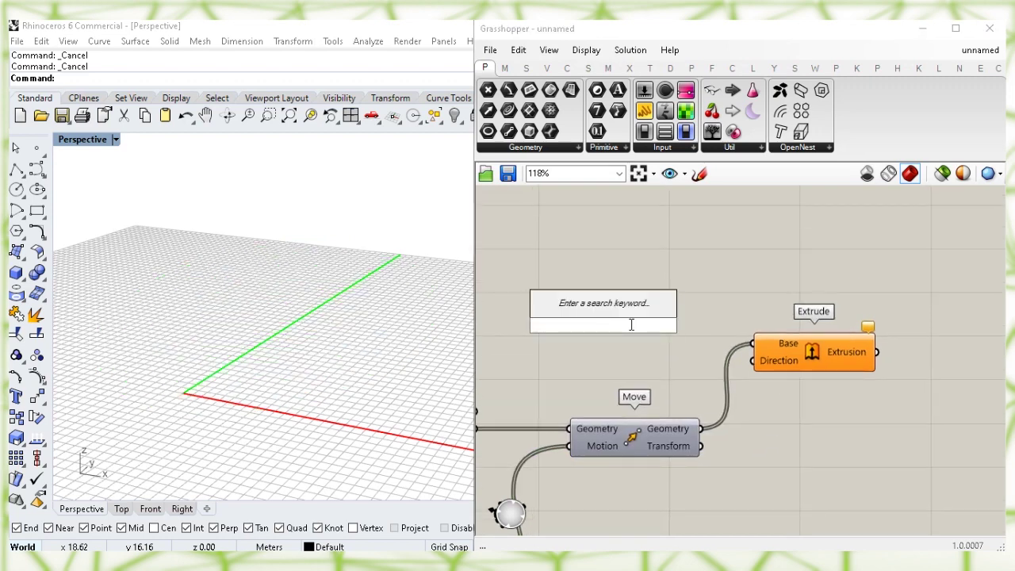
pyautogui.write('z')
pyautogui.click(626, 307)
pyautogui.moveTo(628, 329); pyautogui.dragTo(654, 353)
pyautogui.moveTo(741, 368); pyautogui.dragTo(799, 341)
pyautogui.click(713, 300)
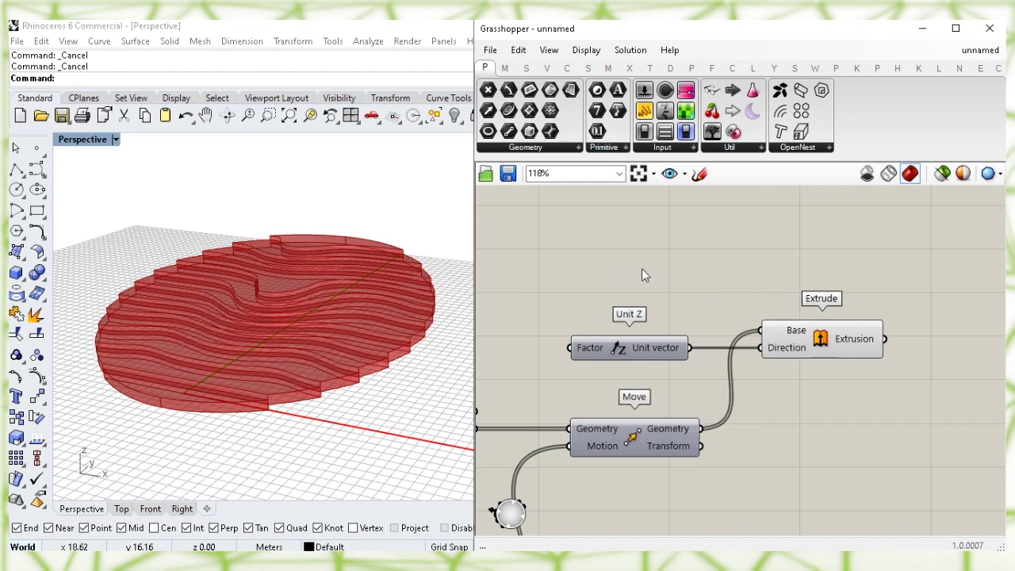
# Examine the Vertices output of the Deconstruct Brep component at the start of the definition.
pyautogui.scroll(-3, 717, 231)
pyautogui.moveTo(575, 464); pyautogui.dragTo(774, 347, button='right')
pyautogui.moveTo(580, 489); pyautogui.dragTo(775, 385, button='right')
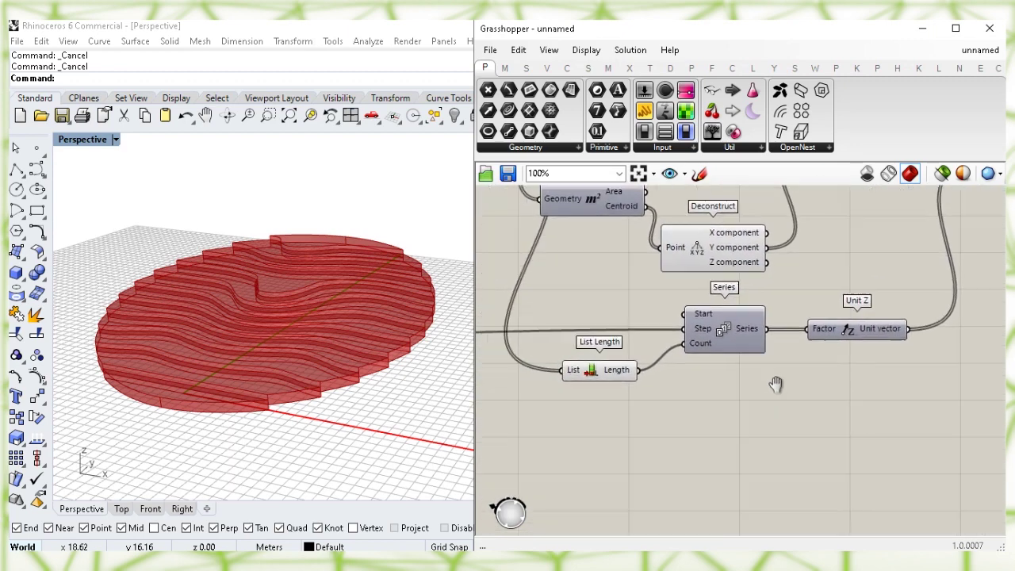
pyautogui.moveTo(544, 483); pyautogui.dragTo(859, 411, button='right')
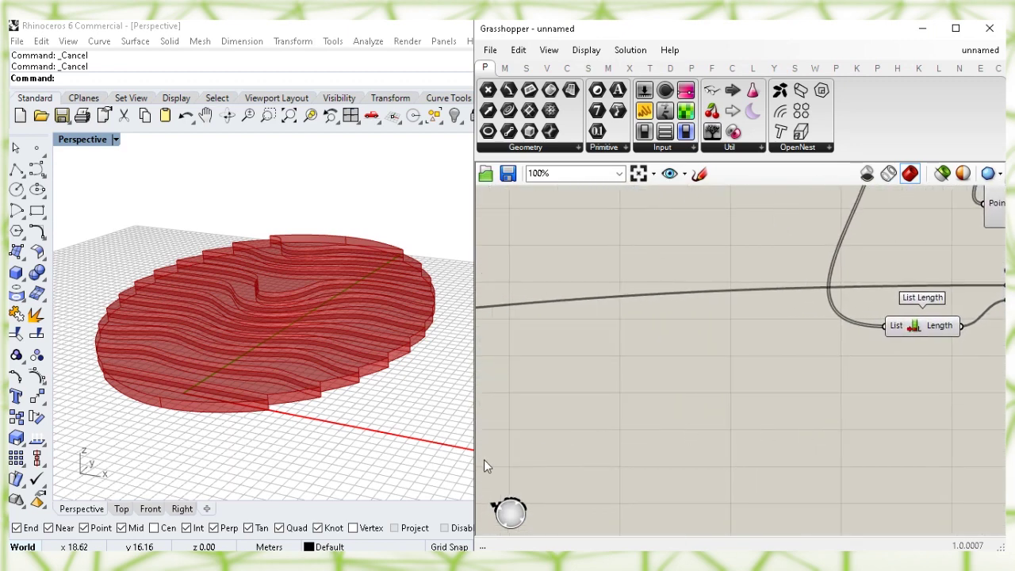
pyautogui.moveTo(512, 446); pyautogui.dragTo(879, 478, button='right')
pyautogui.moveTo(536, 427); pyautogui.dragTo(907, 422, button='right')
pyautogui.moveTo(562, 411); pyautogui.dragTo(736, 459, button='right')
pyautogui.moveTo(719, 426); pyautogui.dragTo(565, 316)
pyautogui.moveTo(603, 363); pyautogui.dragTo(653, 412, button='right')
pyautogui.moveTo(732, 378); pyautogui.dragTo(696, 377)
pyautogui.click(696, 427)
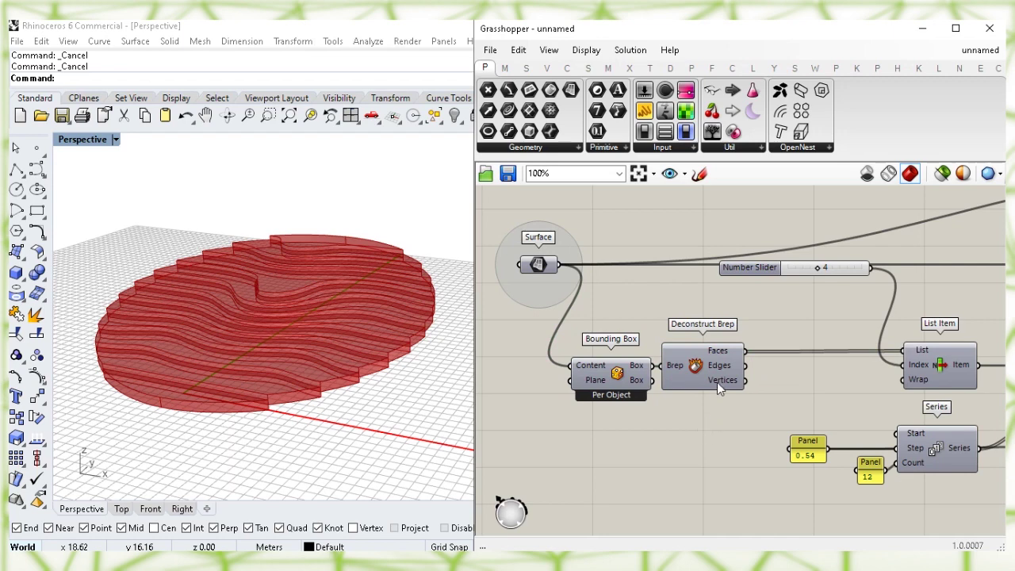
pyautogui.moveTo(717, 382)
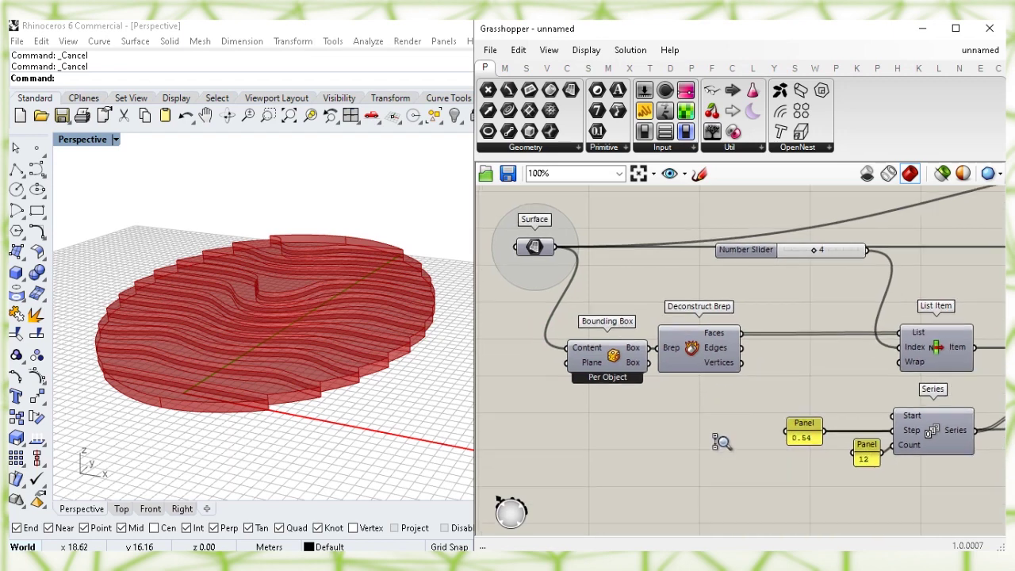
pyautogui.scroll(2, 717, 421)
pyautogui.moveTo(717, 381); pyautogui.dragTo(707, 369, button='right')
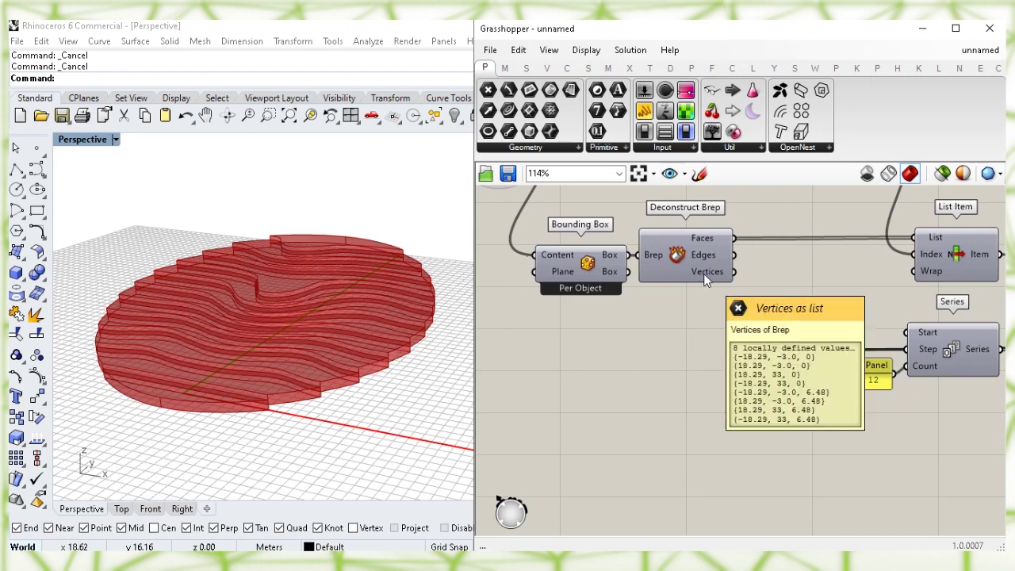
# Add a Point List component beside Deconstruct Brep and connect the Vertices output to its Points input.
pyautogui.doubleClick(666, 406)
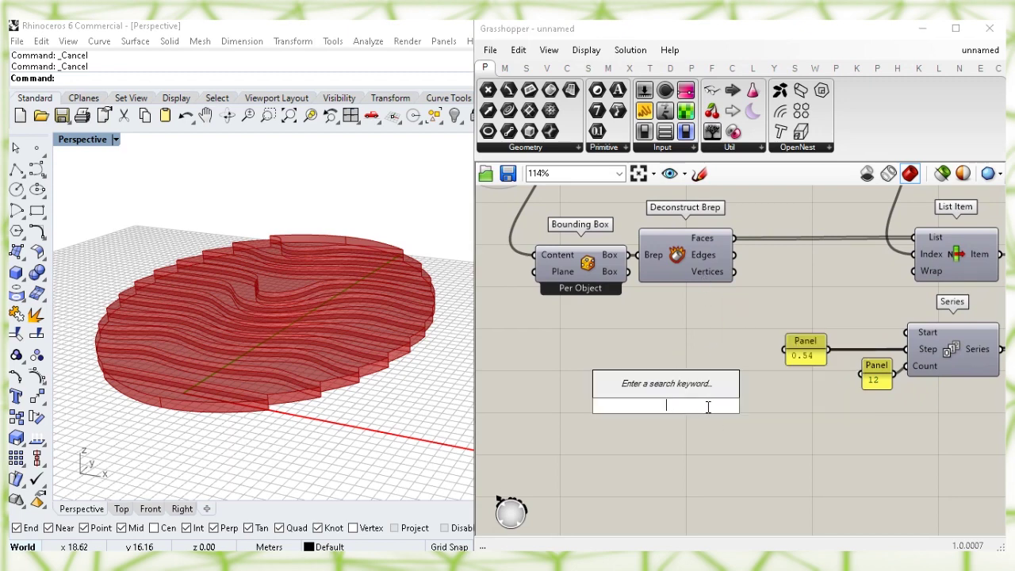
pyautogui.write('poi')
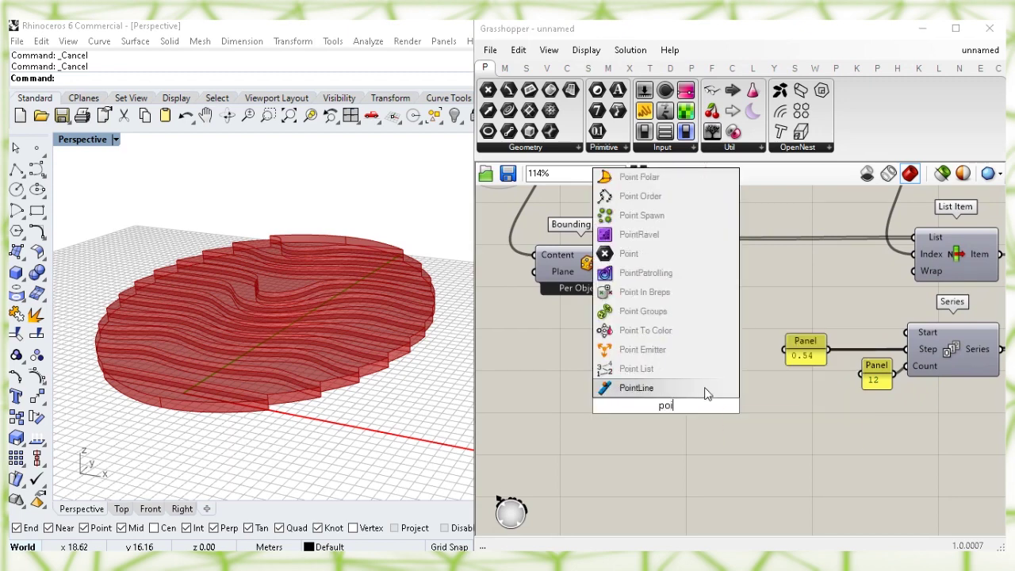
pyautogui.click(684, 369)
pyautogui.moveTo(687, 394); pyautogui.dragTo(820, 302)
pyautogui.moveTo(341, 303); pyautogui.dragTo(323, 348, button='right')
pyautogui.scroll(-2, 318, 307)
pyautogui.scroll(-1, 319, 324)
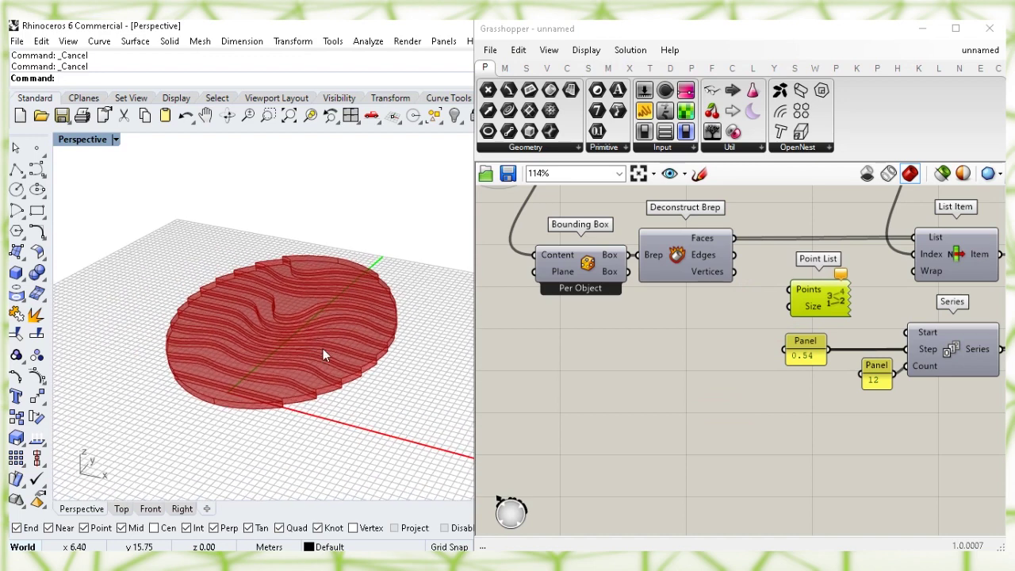
pyautogui.click(566, 360)
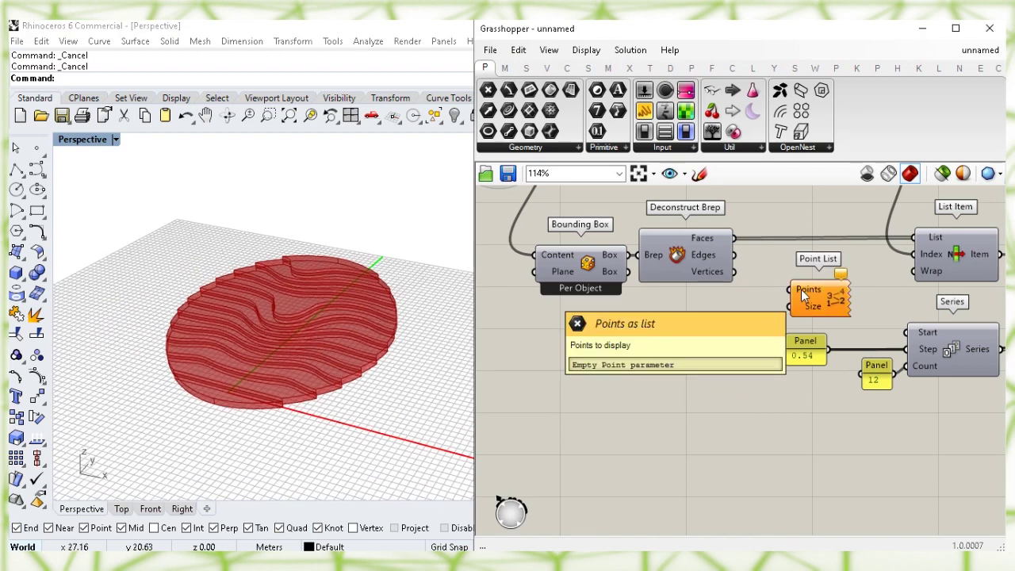
pyautogui.moveTo(747, 278); pyautogui.dragTo(833, 297)
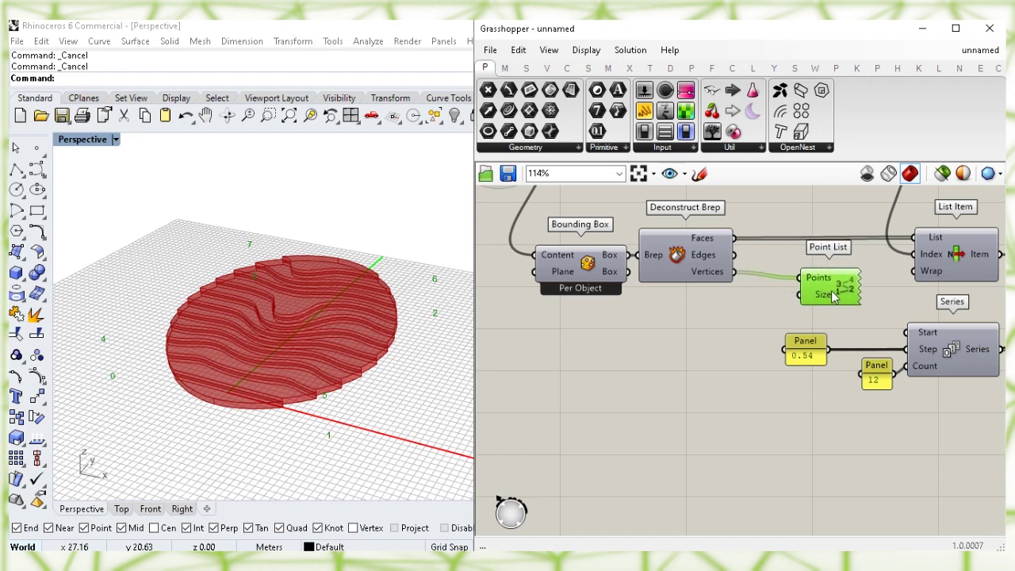
pyautogui.click(676, 346)
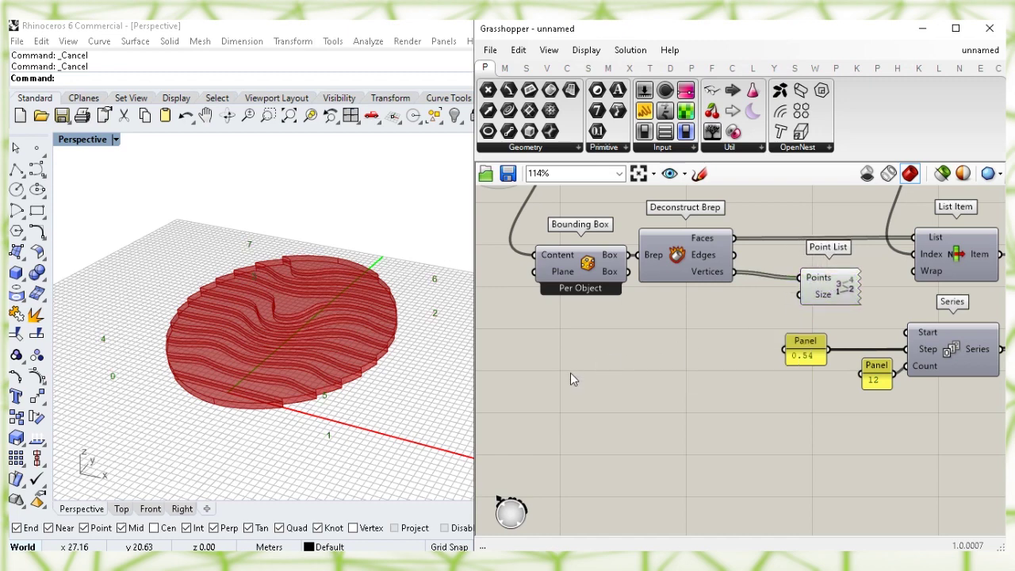
# Create a number slider below Bounding Box, connect it to the Size input of Point List and set it to 3.2.
pyautogui.doubleClick(570, 373)
pyautogui.write('1.2')
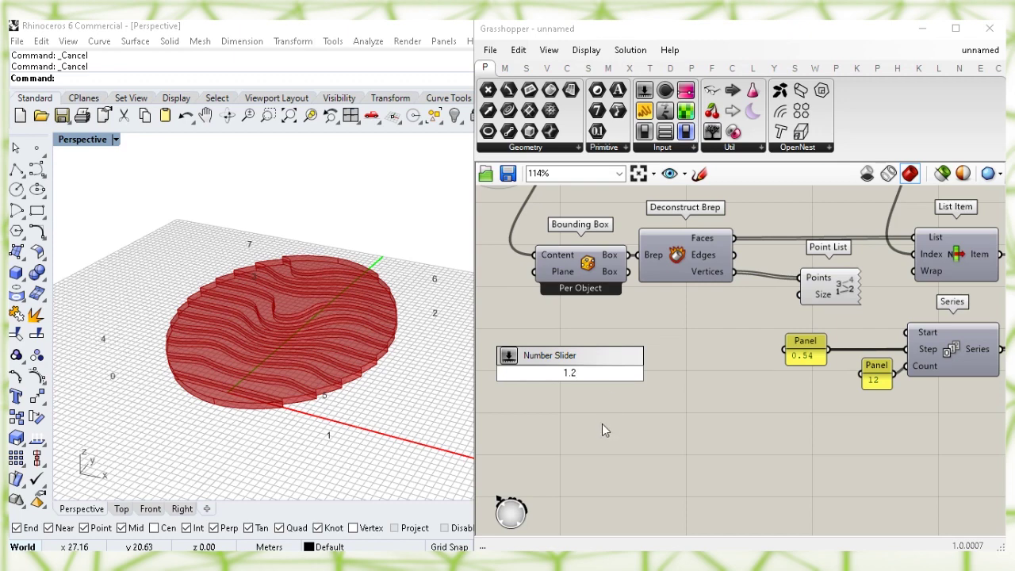
pyautogui.press('Return')
pyautogui.moveTo(618, 376); pyautogui.dragTo(799, 294)
pyautogui.click(705, 372)
pyautogui.moveTo(622, 325); pyautogui.dragTo(665, 301)
pyautogui.click(674, 344)
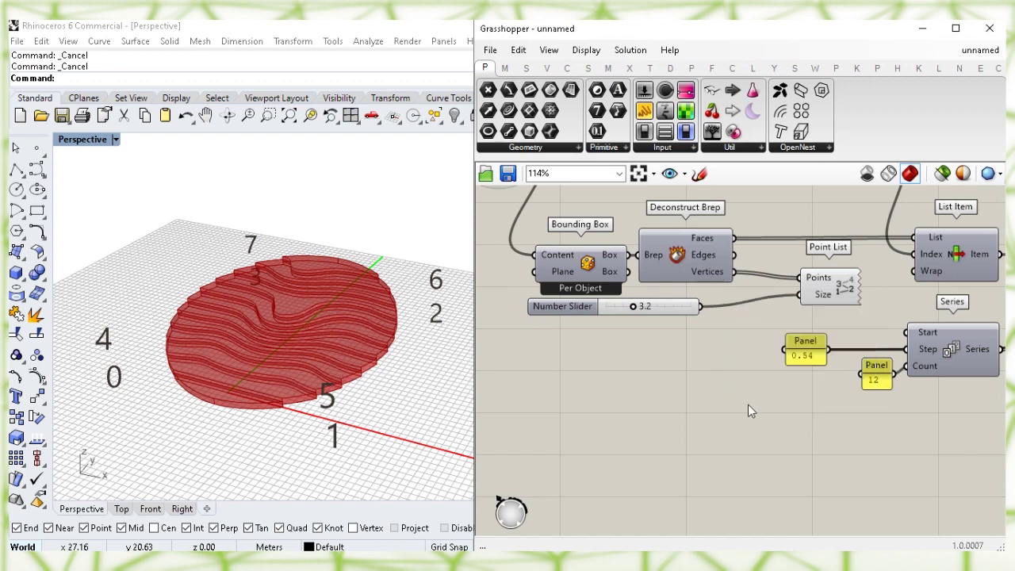
# Add a List Item component below Point List and connect the Vertices output of Deconstruct Brep to its List input.
pyautogui.doubleClick(661, 419)
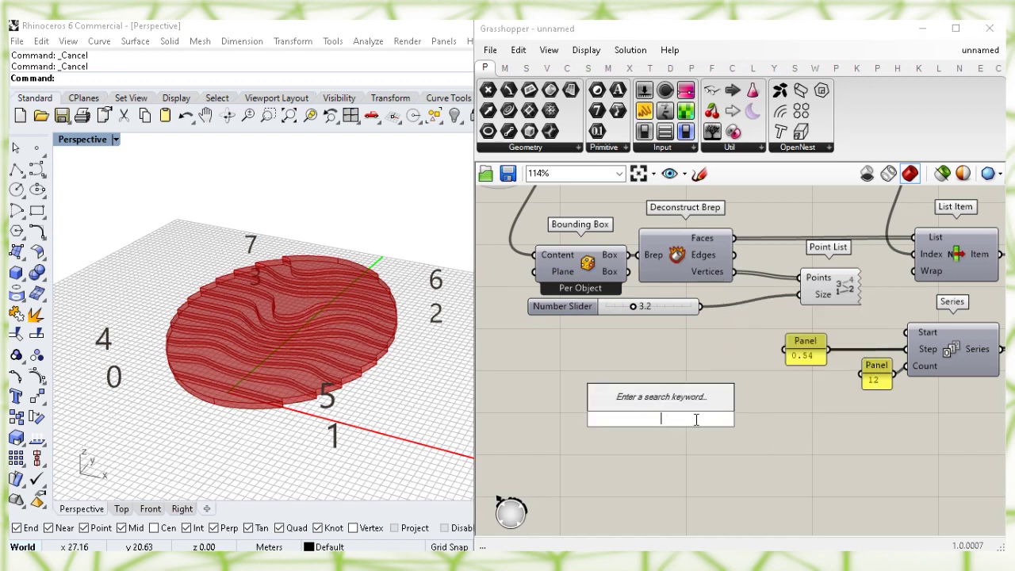
pyautogui.write('list')
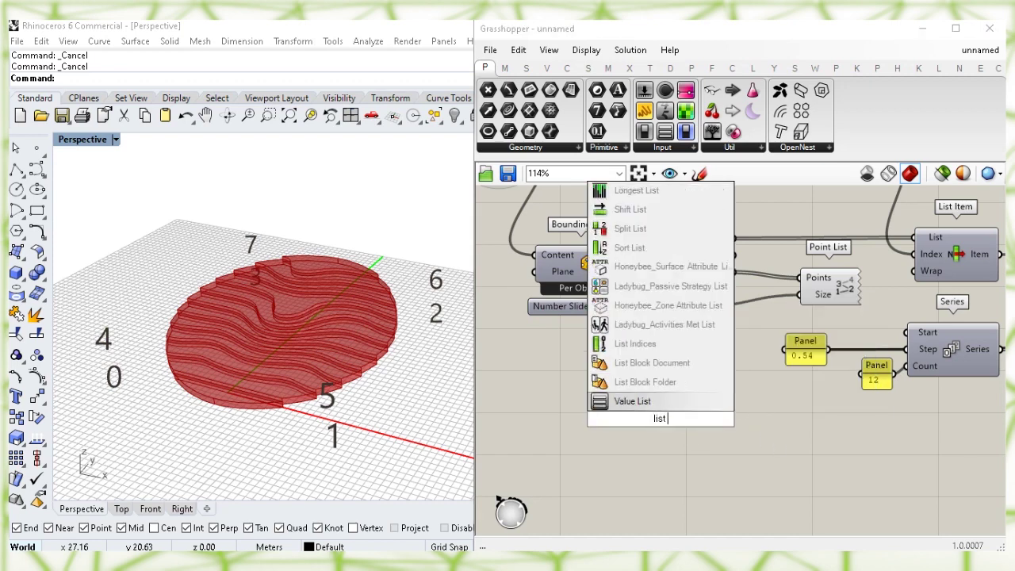
pyautogui.write(' item')
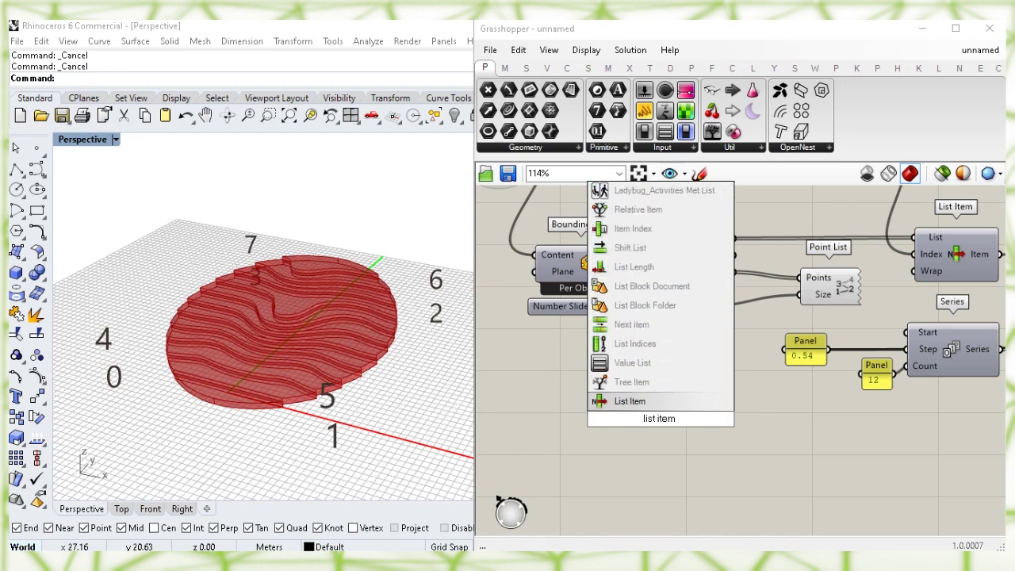
pyautogui.press('Return')
pyautogui.moveTo(690, 404); pyautogui.dragTo(810, 421)
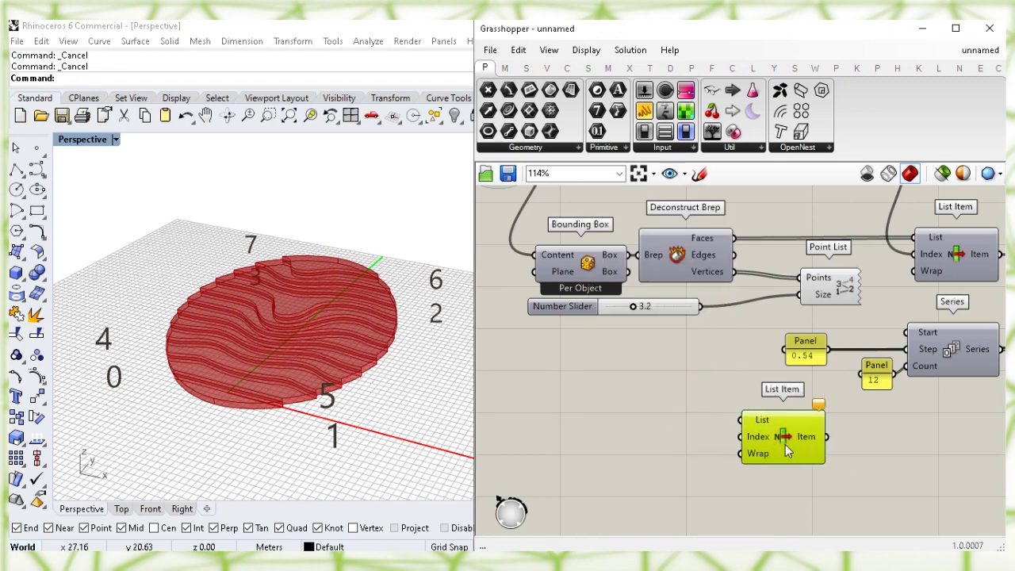
pyautogui.click(731, 363)
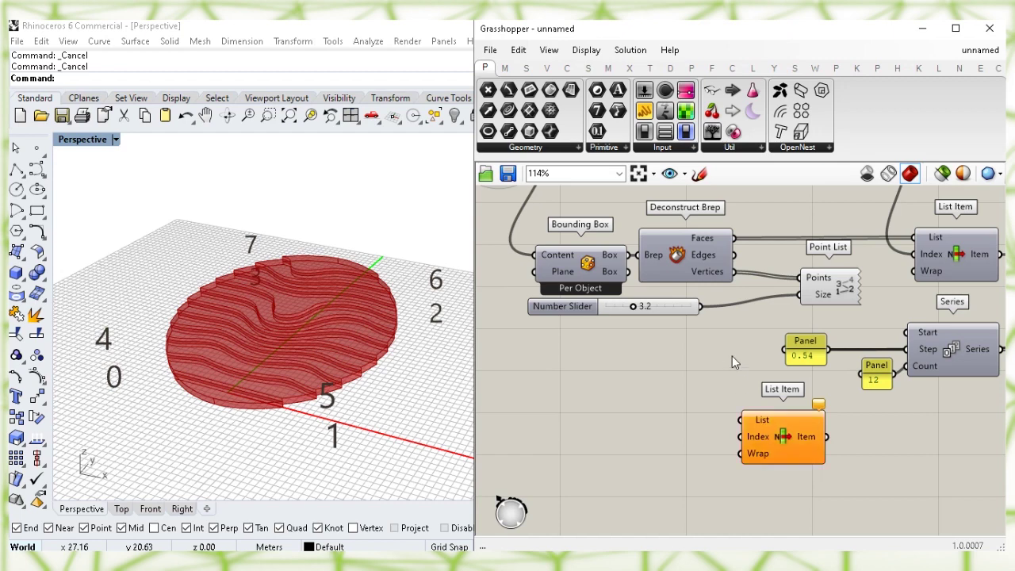
pyautogui.moveTo(733, 271); pyautogui.dragTo(741, 420)
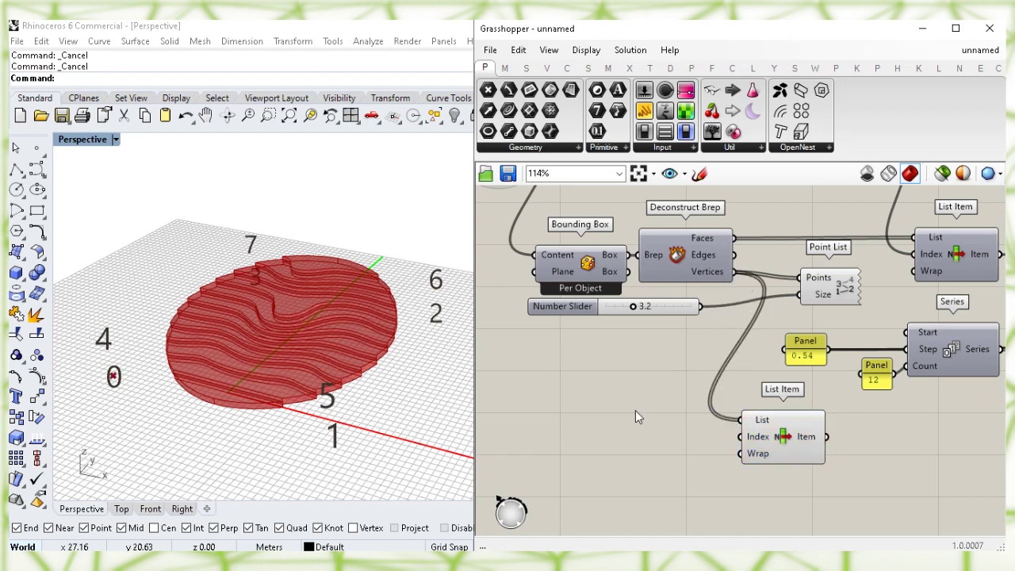
pyautogui.click(790, 440)
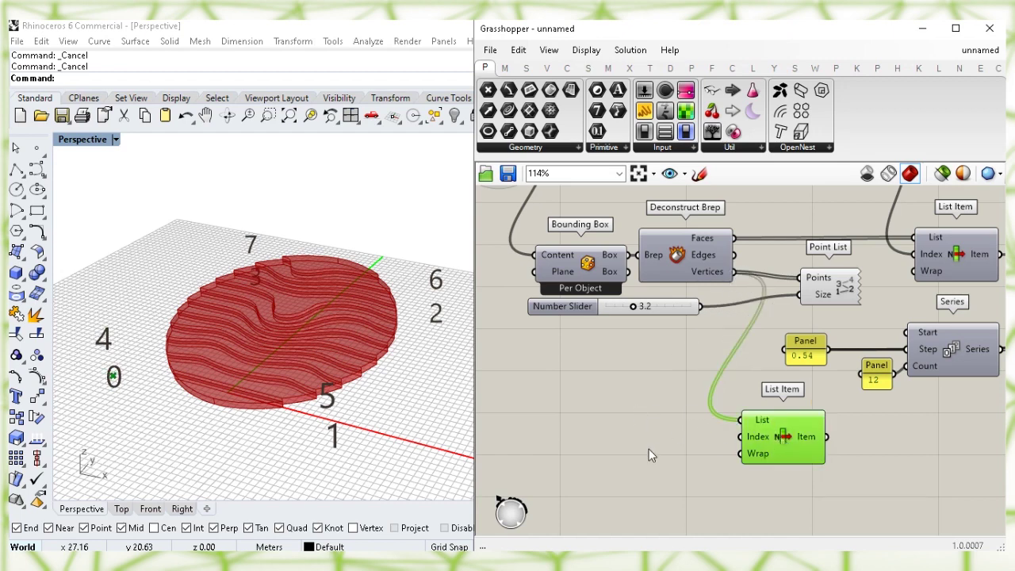
pyautogui.click(649, 449)
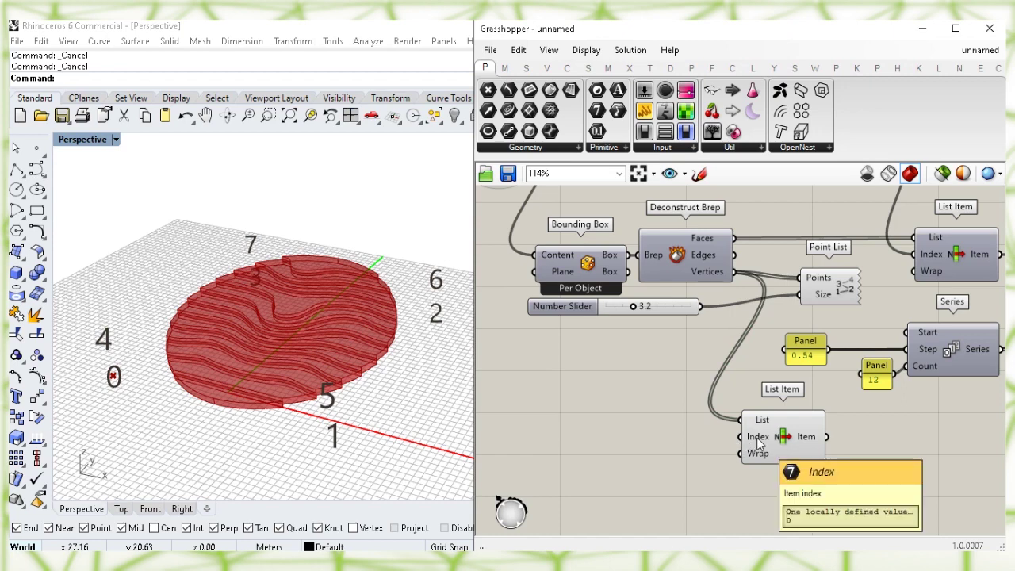
pyautogui.moveTo(70, 306); pyautogui.dragTo(139, 362)
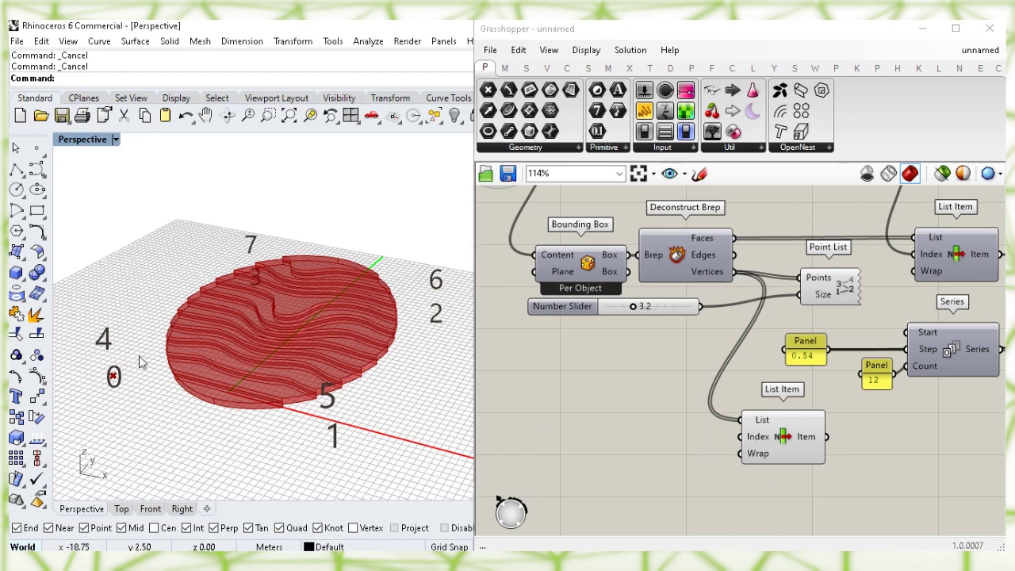
# Create a panel containing 4, connect it to the Index input of the new List Item and place it close beside that component.
pyautogui.doubleClick(627, 441)
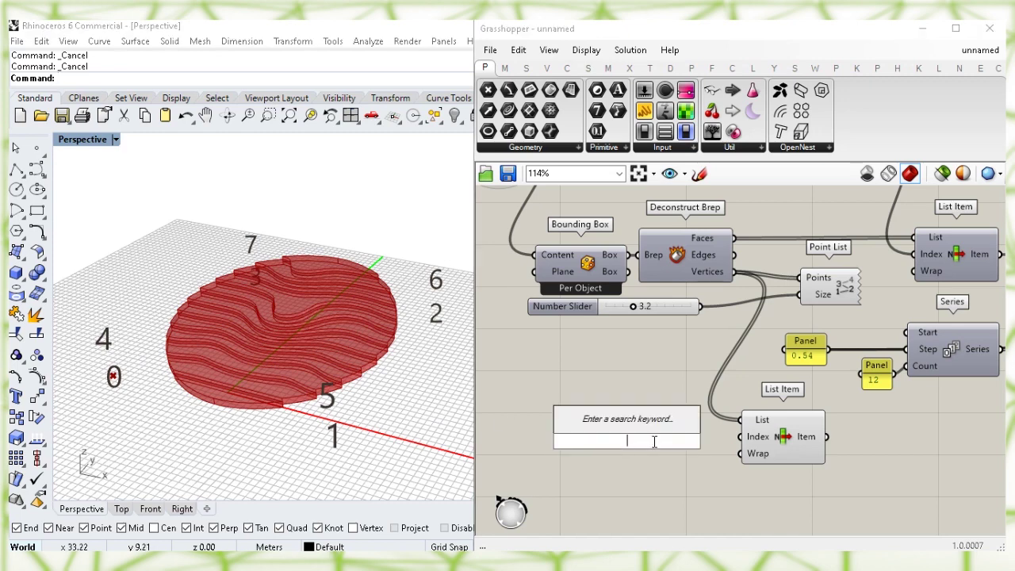
pyautogui.write('"4')
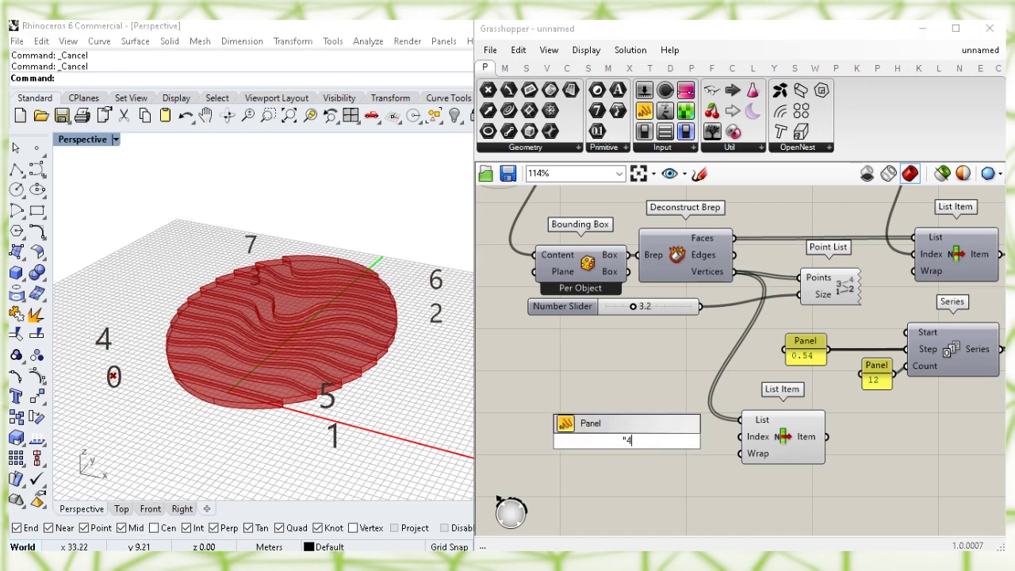
pyautogui.press('Return')
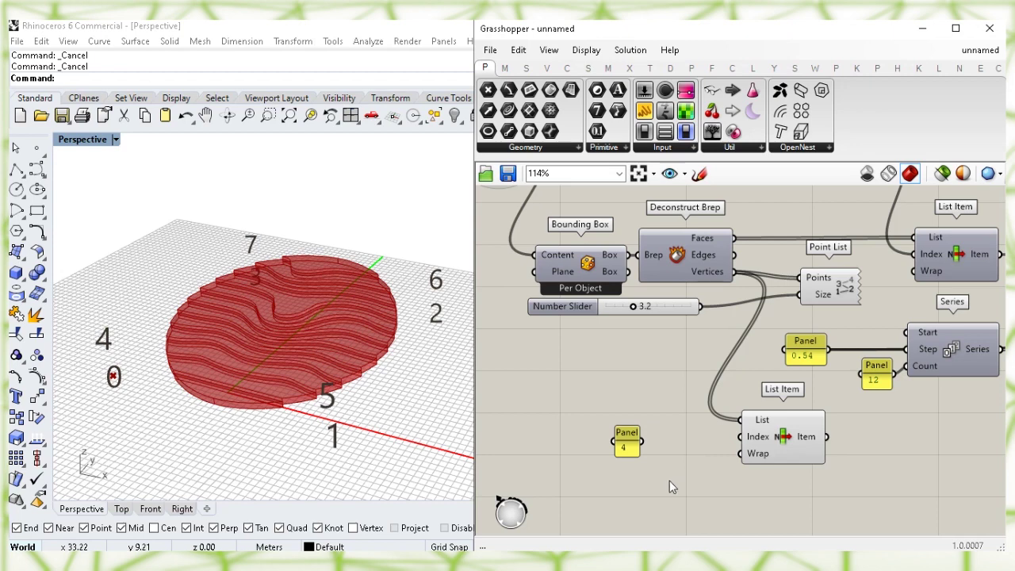
pyautogui.moveTo(643, 441); pyautogui.dragTo(743, 437)
pyautogui.click(785, 441)
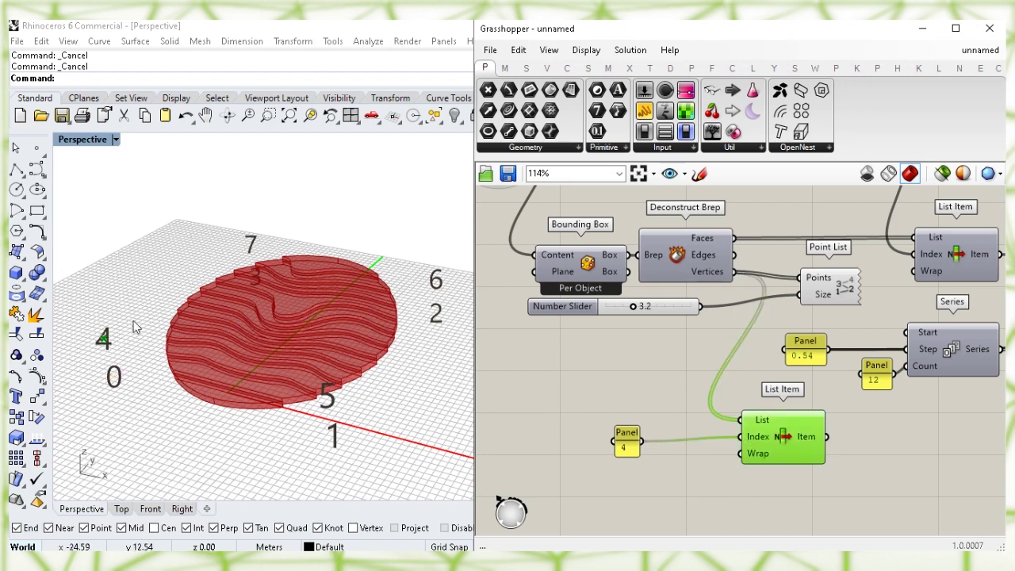
pyautogui.moveTo(83, 315); pyautogui.dragTo(126, 358)
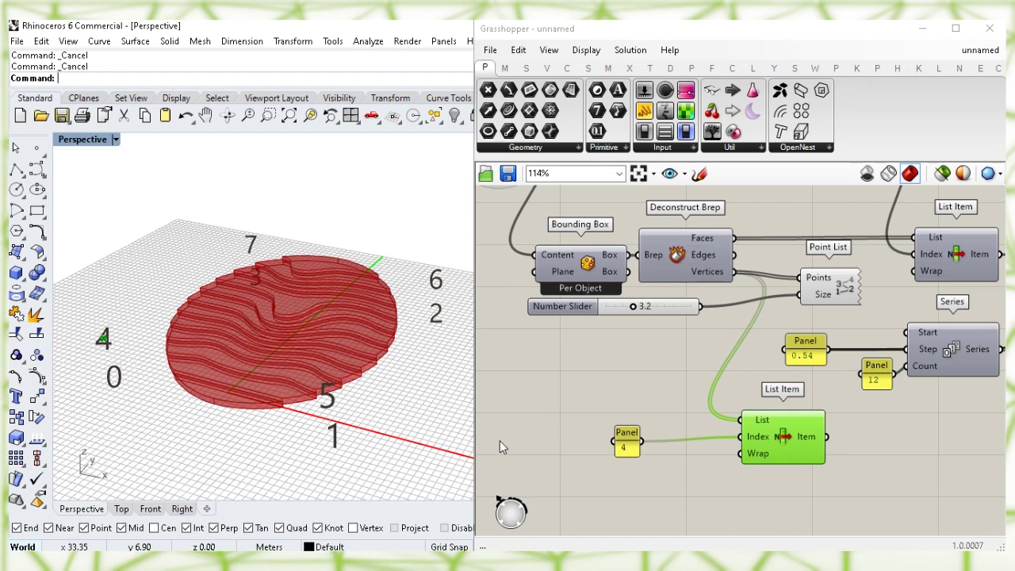
pyautogui.scroll(2, 718, 473)
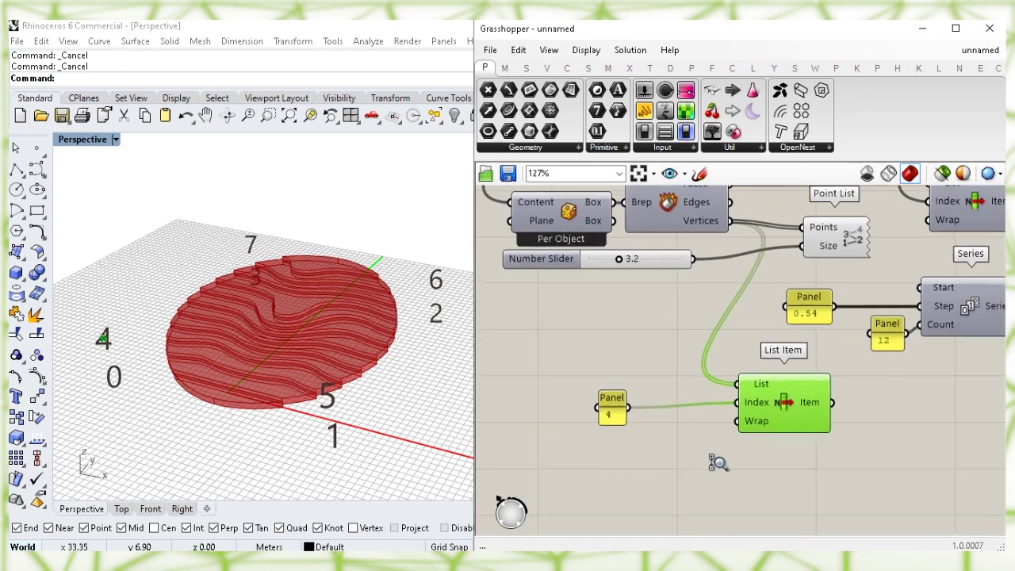
pyautogui.moveTo(608, 421); pyautogui.dragTo(685, 418)
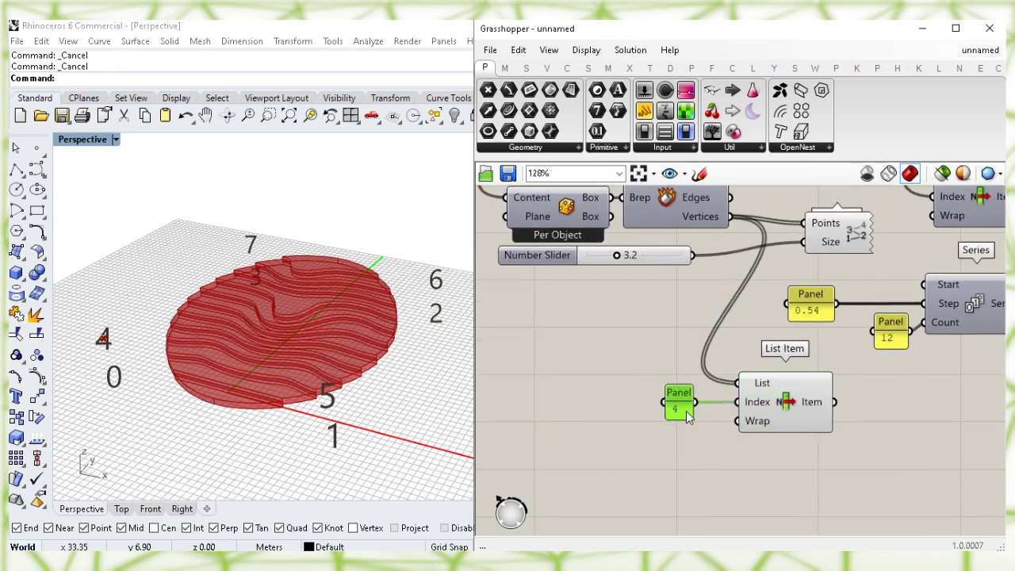
pyautogui.click(637, 379)
pyautogui.moveTo(634, 367); pyautogui.dragTo(636, 401, button='right')
# Delete the Point List component together with the number slider that feeds its Size input.
pyautogui.click(656, 292)
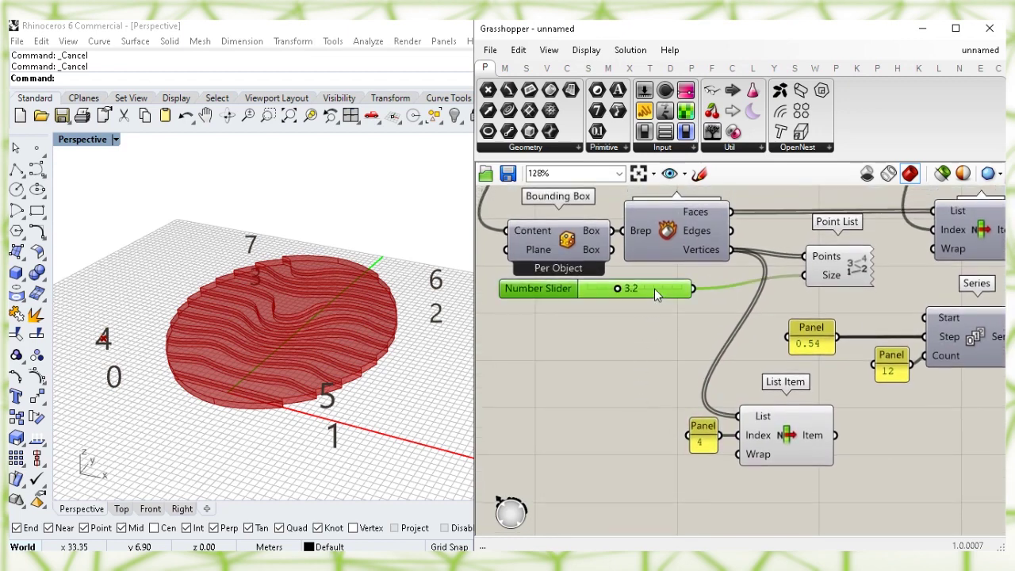
pyautogui.keyDown('shift'); pyautogui.click(840, 270); pyautogui.keyUp('shift')
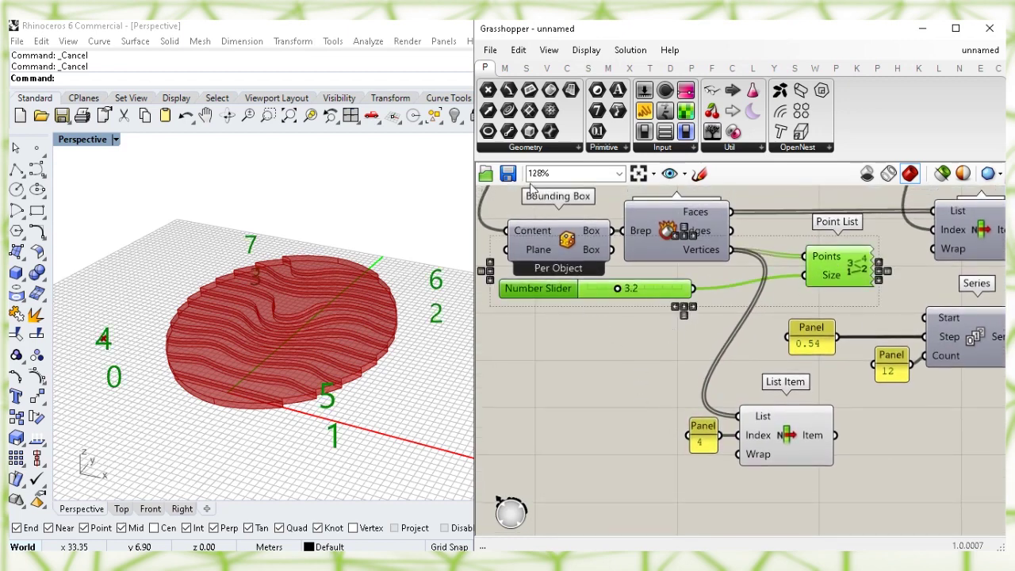
pyautogui.click(518, 50)
pyautogui.click(578, 213)
# Move the vertex List Item and its index panel together to directly below the Series component.
pyautogui.moveTo(844, 480); pyautogui.dragTo(664, 408)
pyautogui.moveTo(817, 432); pyautogui.dragTo(693, 382, button='right')
pyautogui.moveTo(664, 381); pyautogui.dragTo(831, 435)
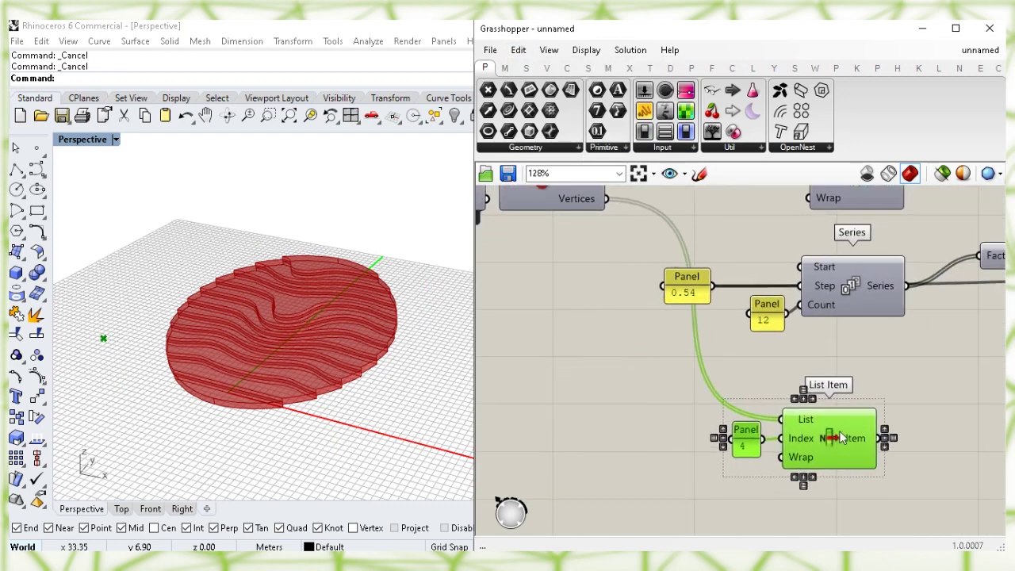
pyautogui.click(949, 411)
pyautogui.moveTo(907, 441); pyautogui.dragTo(767, 400, button='right')
# Add a Deconstruct point component beside List Item, connect Item to its Point input and align the two components.
pyautogui.moveTo(720, 403)
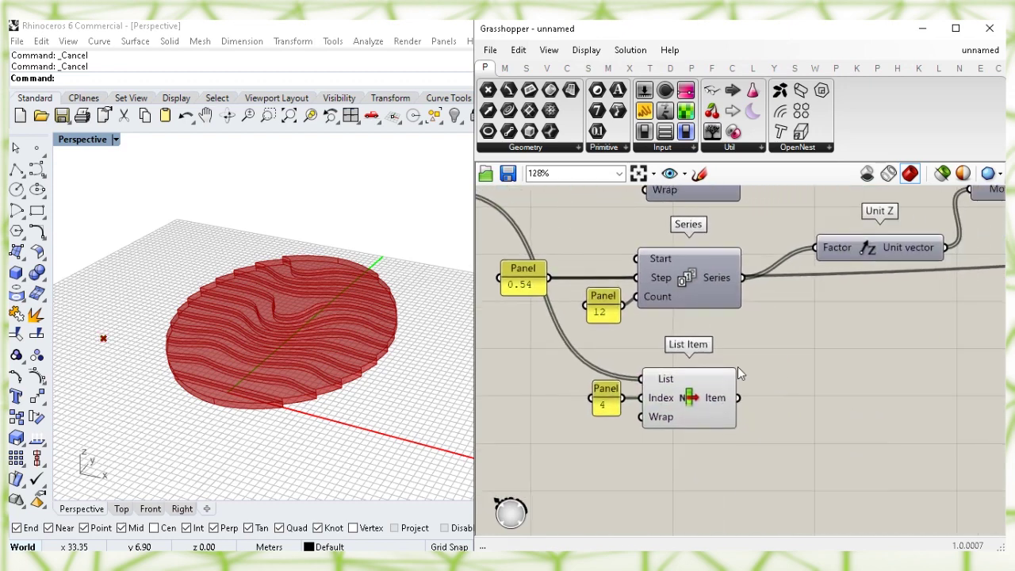
pyautogui.moveTo(864, 411); pyautogui.dragTo(828, 401, button='right')
pyautogui.doubleClick(827, 401)
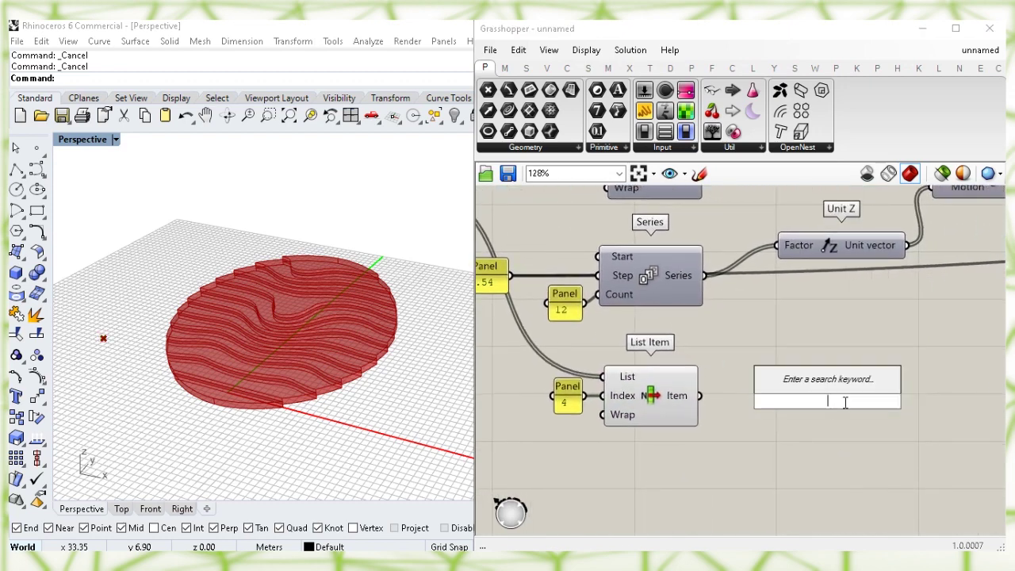
pyautogui.write('dec')
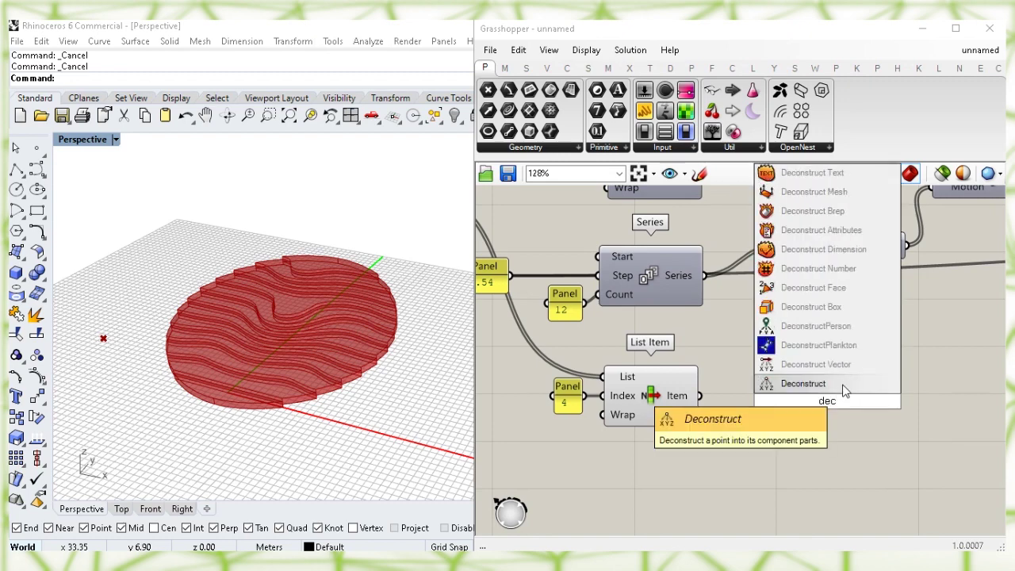
pyautogui.click(870, 388)
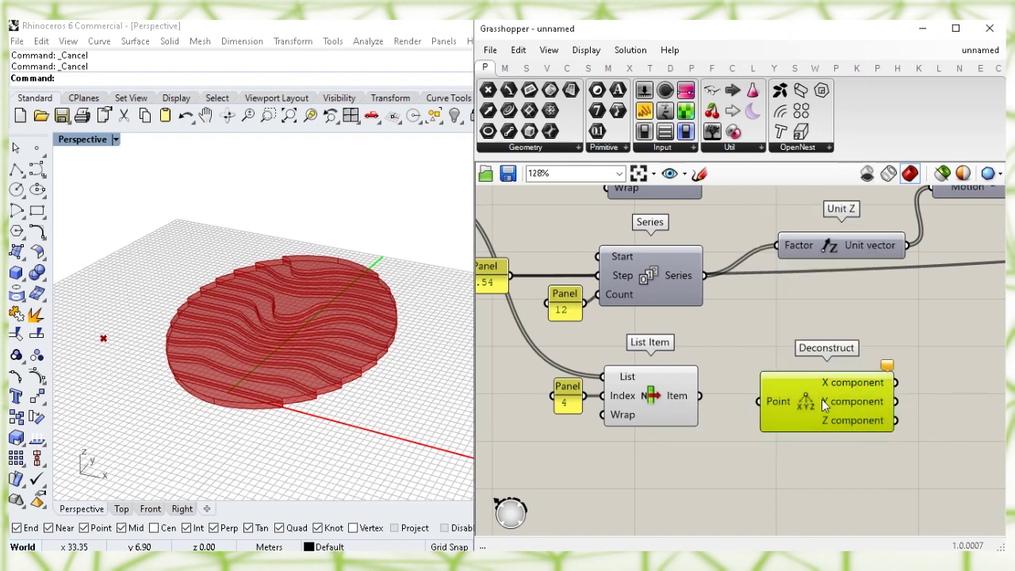
pyautogui.click(727, 362)
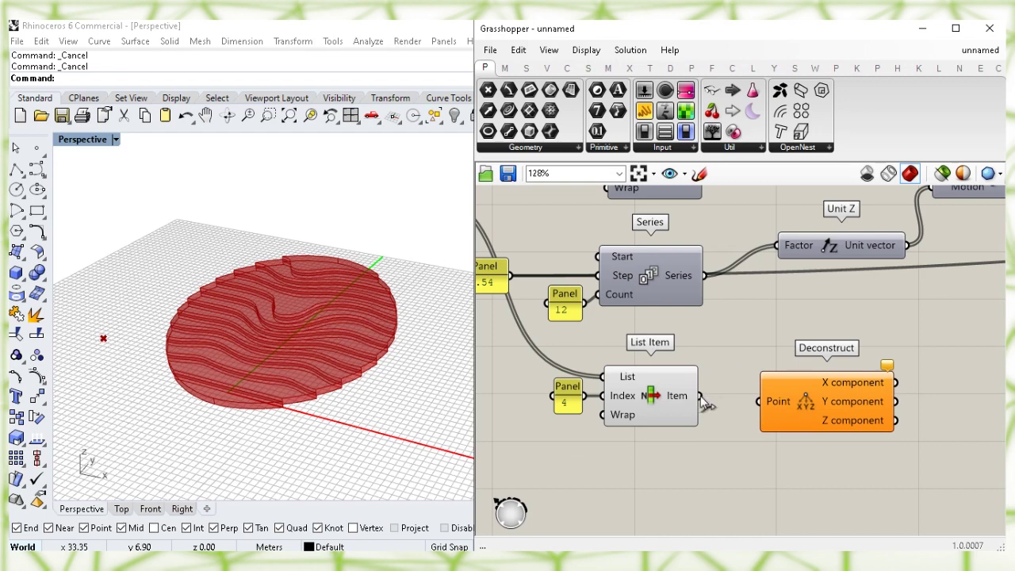
pyautogui.moveTo(755, 397); pyautogui.dragTo(757, 398)
pyautogui.moveTo(807, 407); pyautogui.dragTo(765, 402)
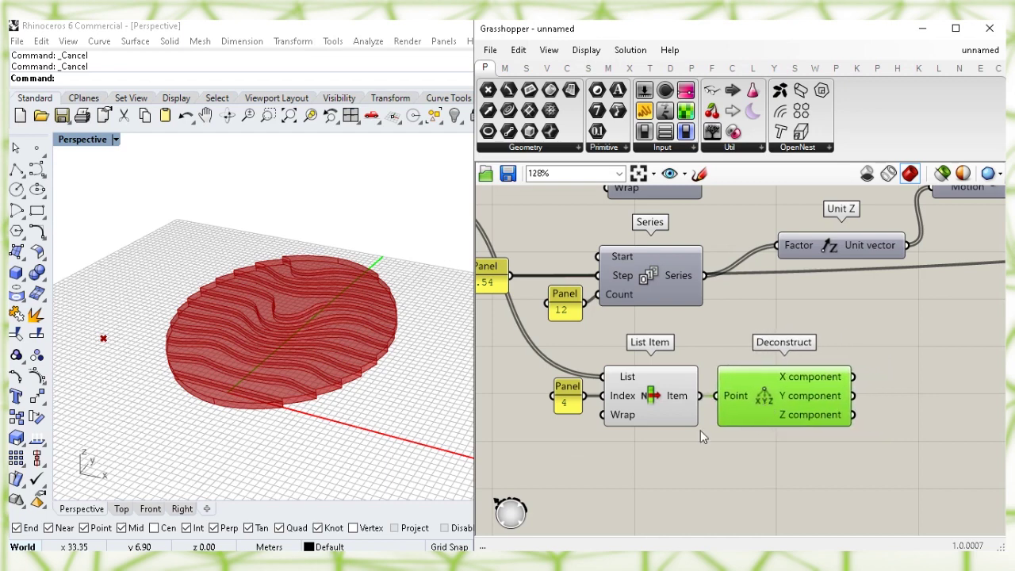
# Turn off the preview of the List Item component that picks the bounding-box vertex.
pyautogui.click(699, 430)
pyautogui.rightClick(650, 413)
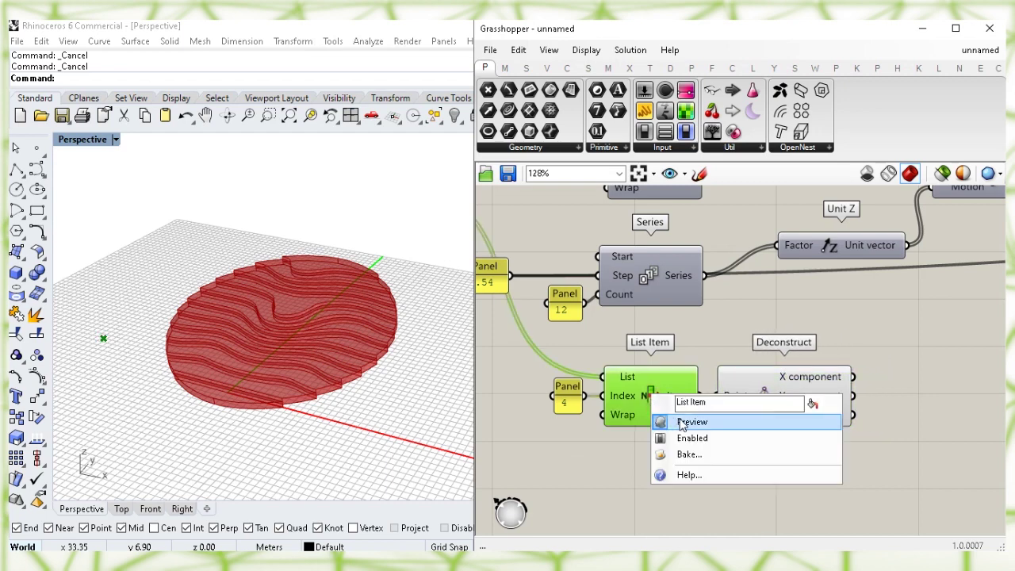
pyautogui.click(675, 421)
# Connect the Z component output of Deconstruct to the Factor input of the Unit Z that drives the Extrude direction.
pyautogui.moveTo(798, 426)
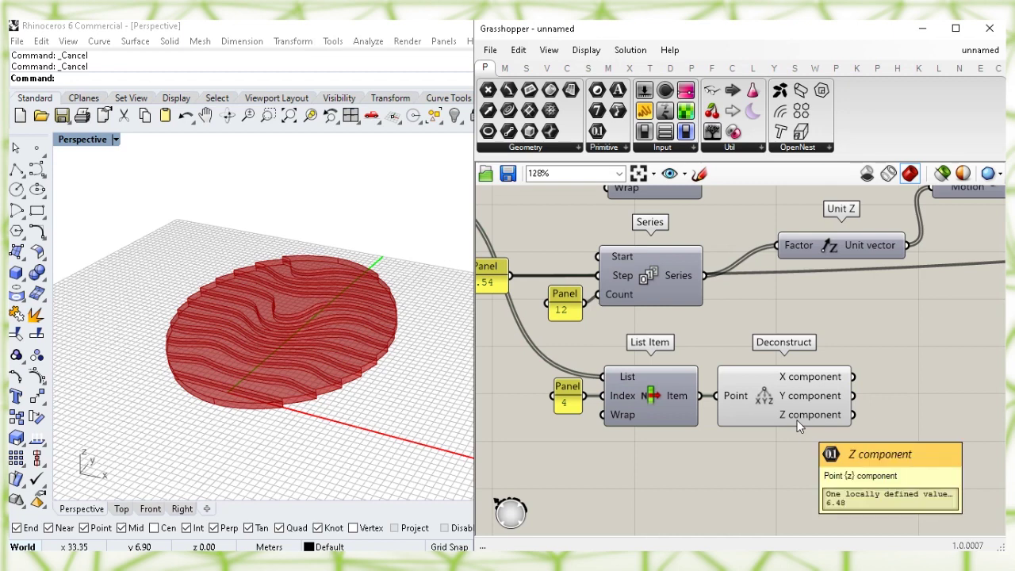
pyautogui.scroll(-2, 740, 329)
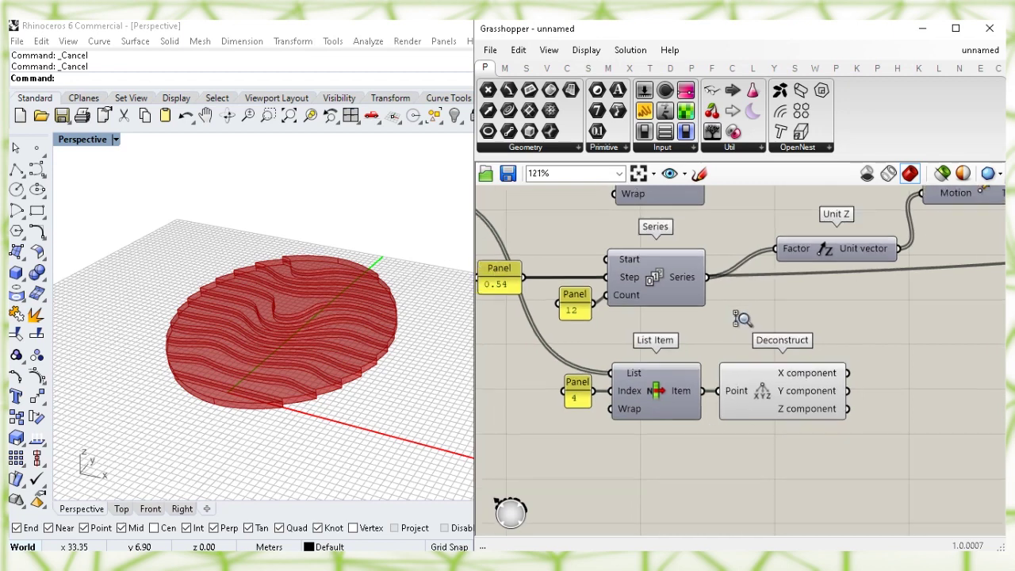
pyautogui.moveTo(903, 386); pyautogui.dragTo(664, 442, button='right')
pyautogui.moveTo(561, 446)
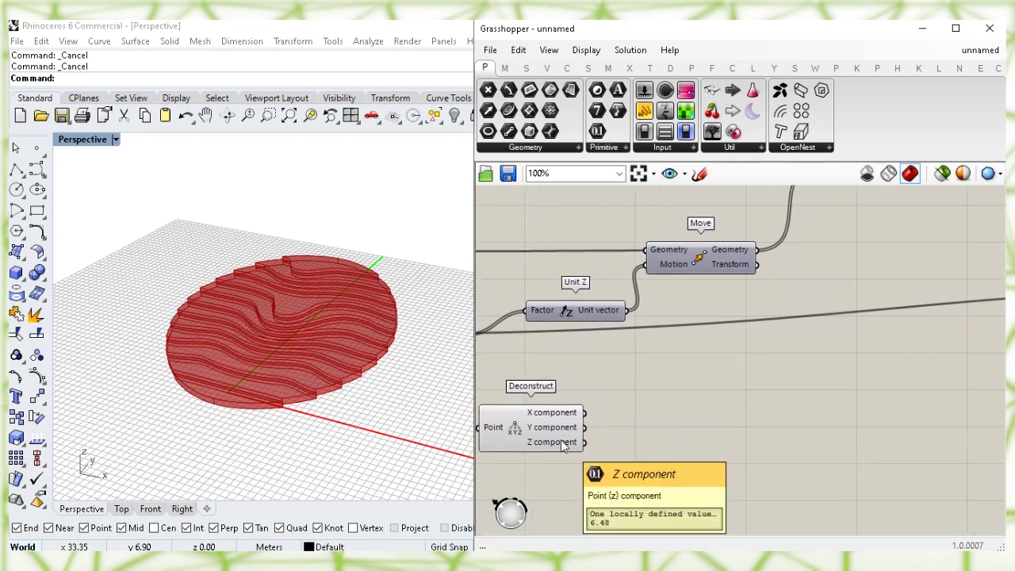
pyautogui.moveTo(584, 442); pyautogui.dragTo(1005, 240)
pyautogui.moveTo(932, 239); pyautogui.dragTo(682, 322)
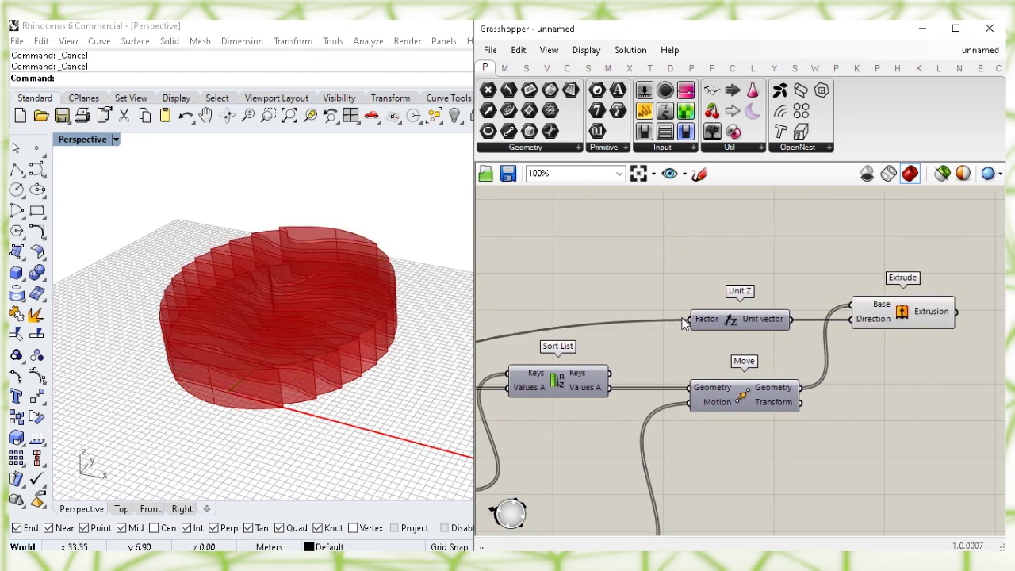
pyautogui.click(883, 317)
pyautogui.click(899, 390)
# Add a second Extrude component directly above the existing Extrude.
pyautogui.moveTo(898, 374); pyautogui.dragTo(884, 431, button='right')
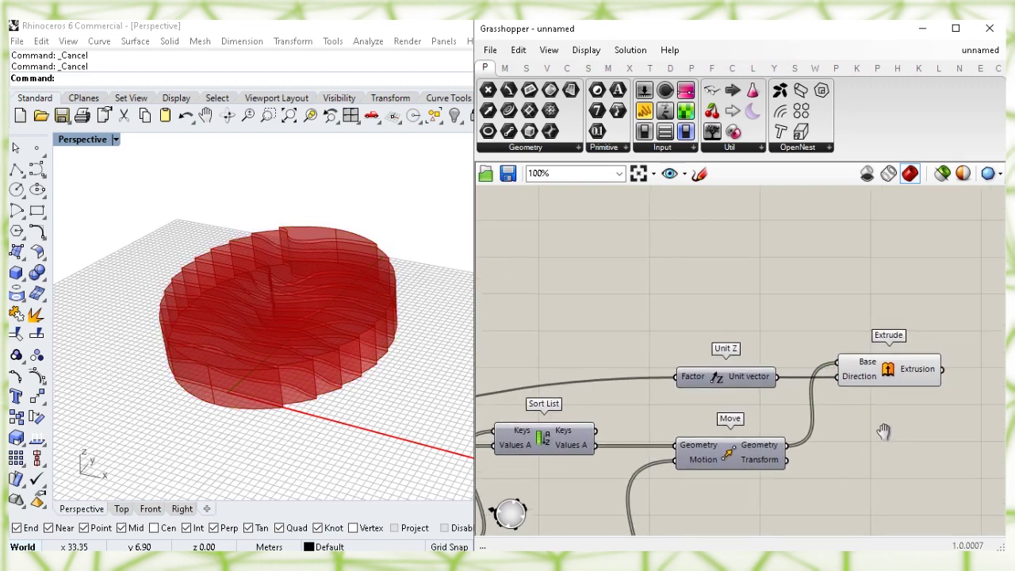
pyautogui.scroll(1, 833, 282)
pyautogui.moveTo(833, 283); pyautogui.dragTo(722, 270, button='right')
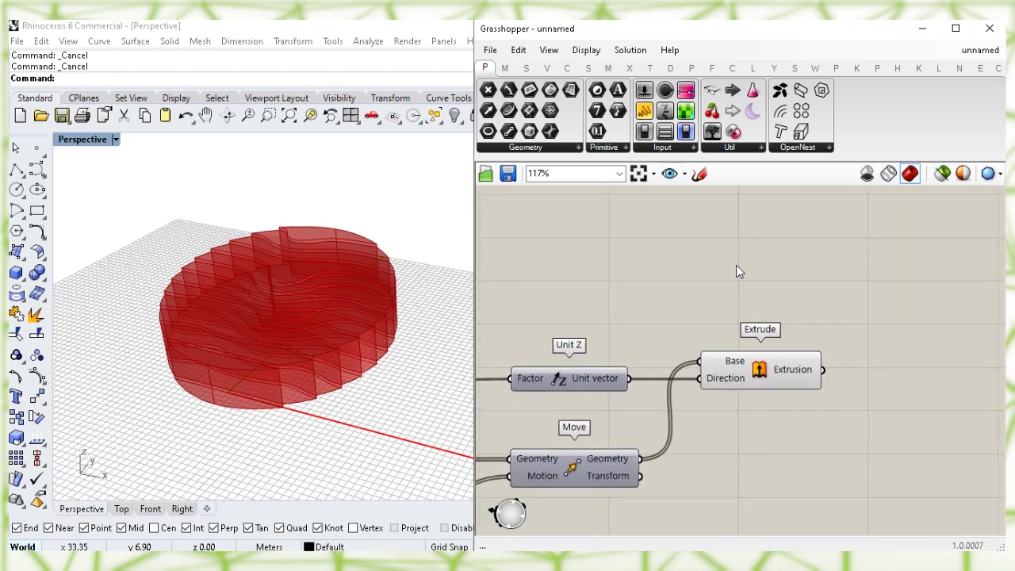
pyautogui.doubleClick(735, 271)
pyautogui.write('extr')
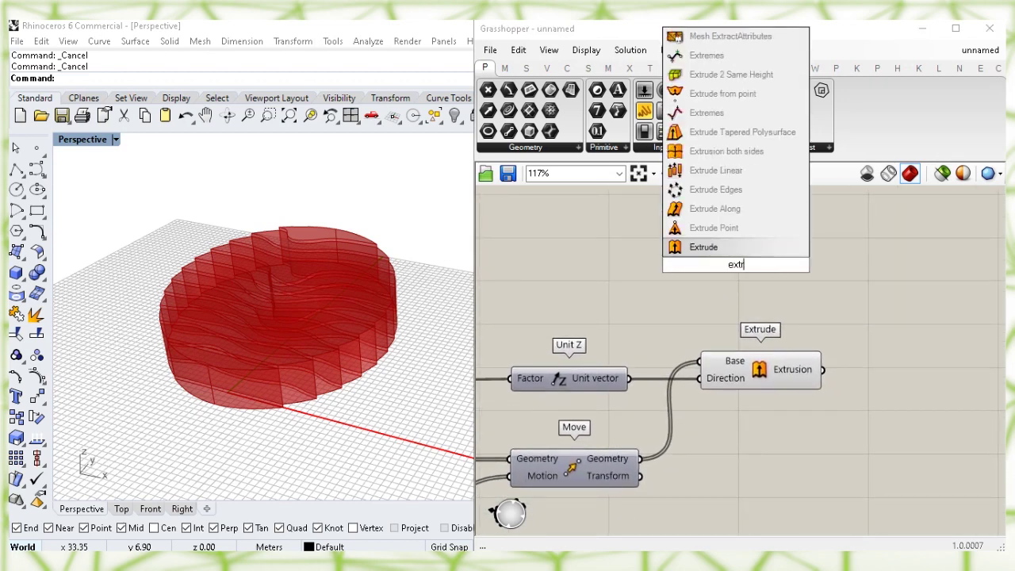
pyautogui.click(783, 246)
pyautogui.moveTo(745, 271); pyautogui.dragTo(772, 291)
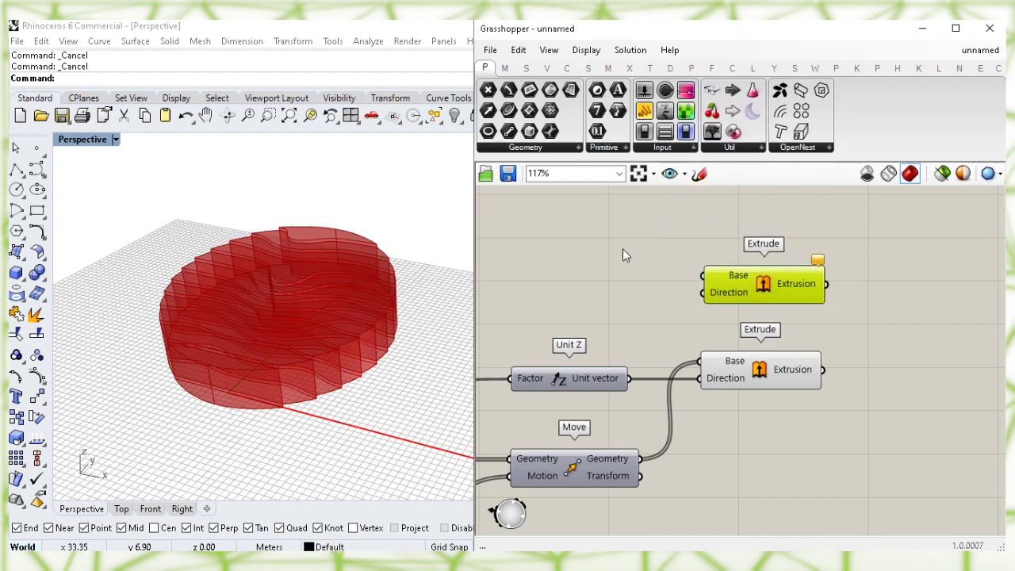
# Turn on the preview of the Boundary Surfaces component feeding Surface Split and inspect its disc from a lower angle.
pyautogui.scroll(-1, 615, 259)
pyautogui.moveTo(506, 295); pyautogui.dragTo(772, 269, button='right')
pyautogui.scroll(1, 771, 306)
pyautogui.moveTo(651, 342); pyautogui.dragTo(683, 331, button='right')
pyautogui.click(690, 316)
pyautogui.rightClick(691, 315)
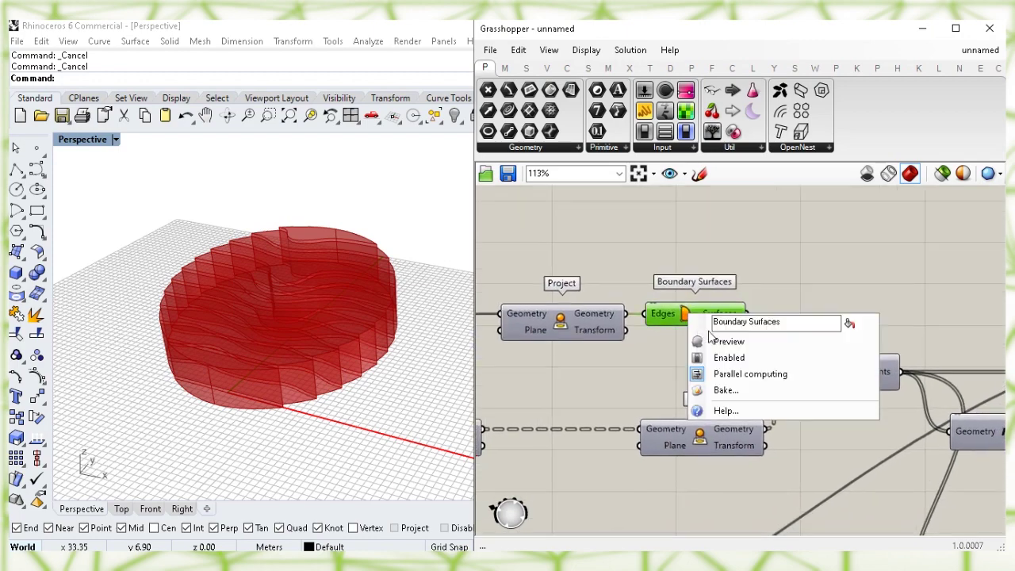
pyautogui.click(731, 340)
pyautogui.moveTo(367, 350); pyautogui.dragTo(283, 301, button='right')
pyautogui.scroll(3, 283, 302)
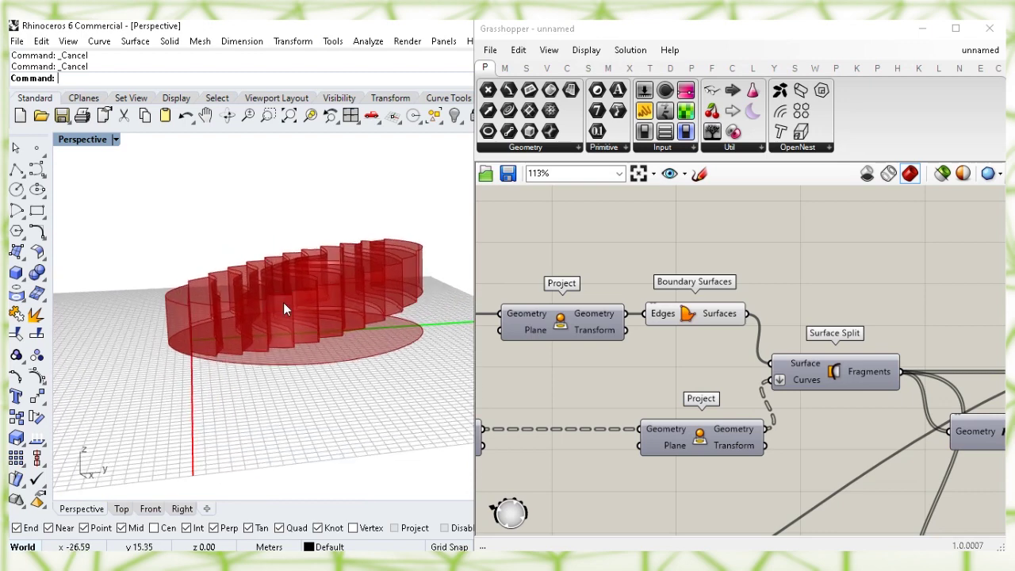
pyautogui.click(688, 315)
pyautogui.click(685, 374)
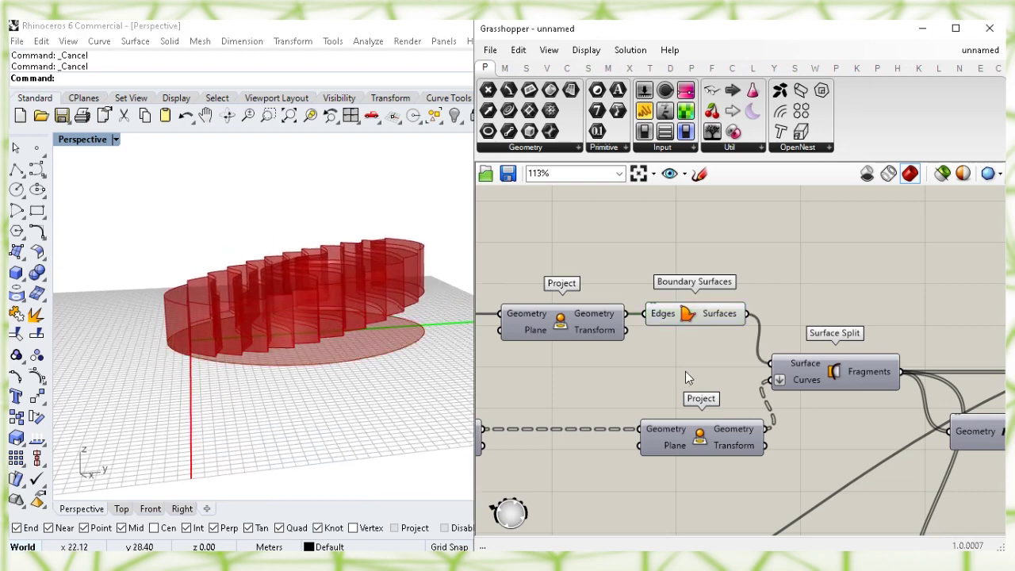
# Turn the preview of the Boundary Surfaces component back off.
pyautogui.click(687, 316)
pyautogui.rightClick(688, 315)
pyautogui.click(727, 340)
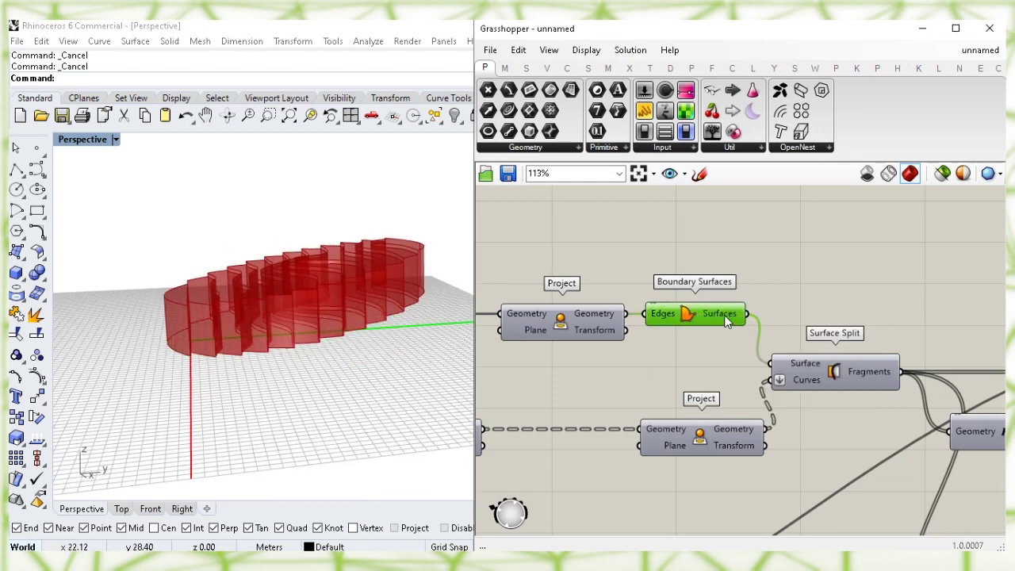
# Connect the Surfaces output of Boundary Surfaces to the Base input of the upper Extrude component.
pyautogui.moveTo(749, 313); pyautogui.dragTo(780, 279)
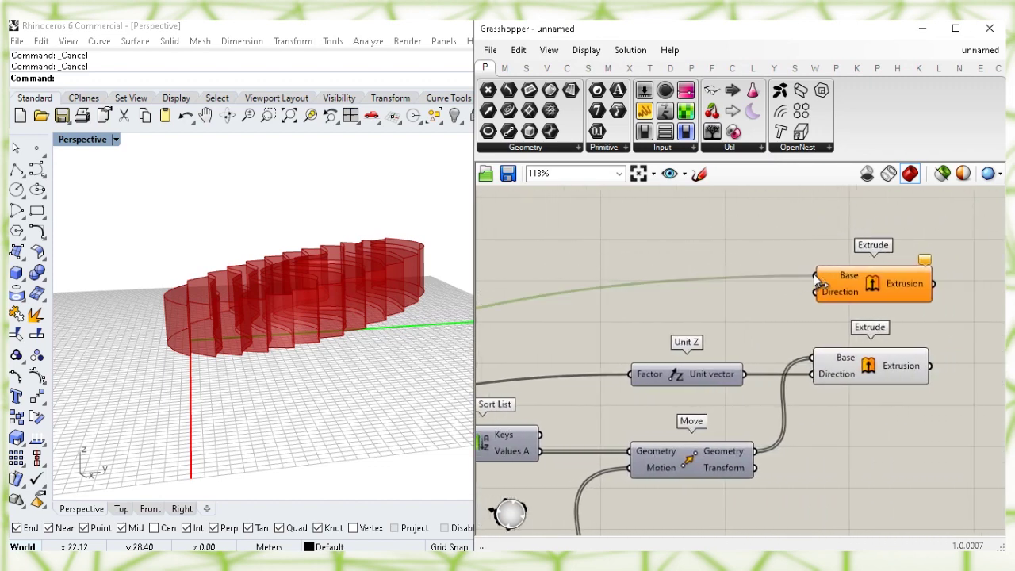
pyautogui.moveTo(202, 302); pyautogui.dragTo(331, 348, button='right')
pyautogui.click(567, 337)
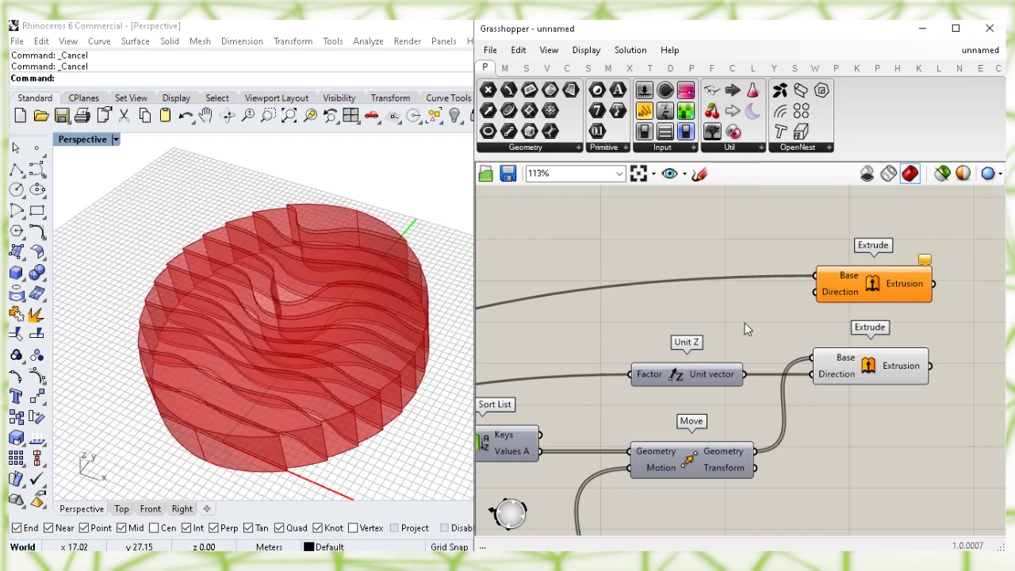
# Connect Unit Z's Unit vector output to the upper Extrude's Direction input and shift Unit Z away from the Extrude components.
pyautogui.moveTo(708, 376); pyautogui.dragTo(812, 293)
pyautogui.click(758, 331)
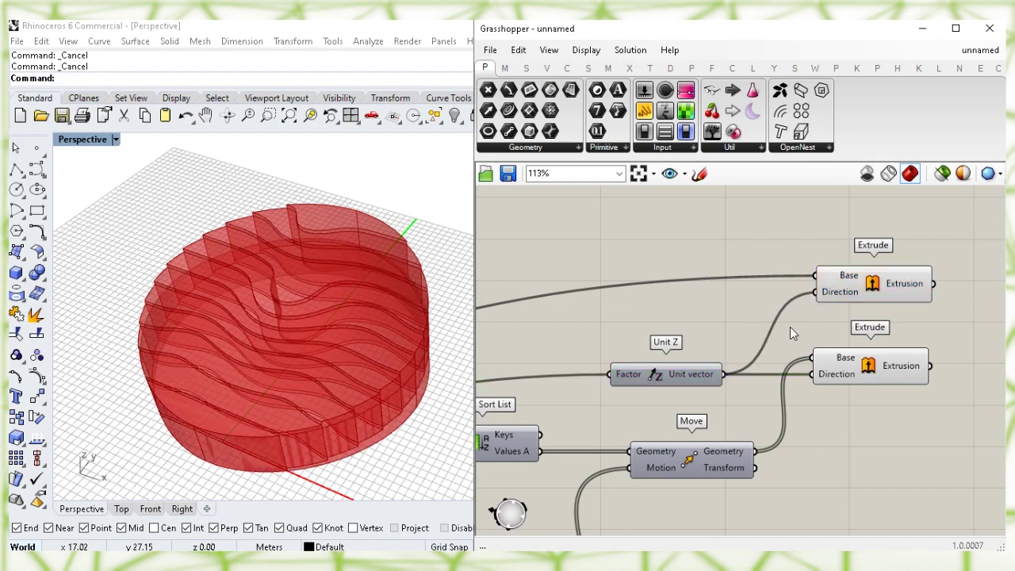
pyautogui.moveTo(467, 376); pyautogui.dragTo(331, 342, button='right')
pyautogui.click(623, 325)
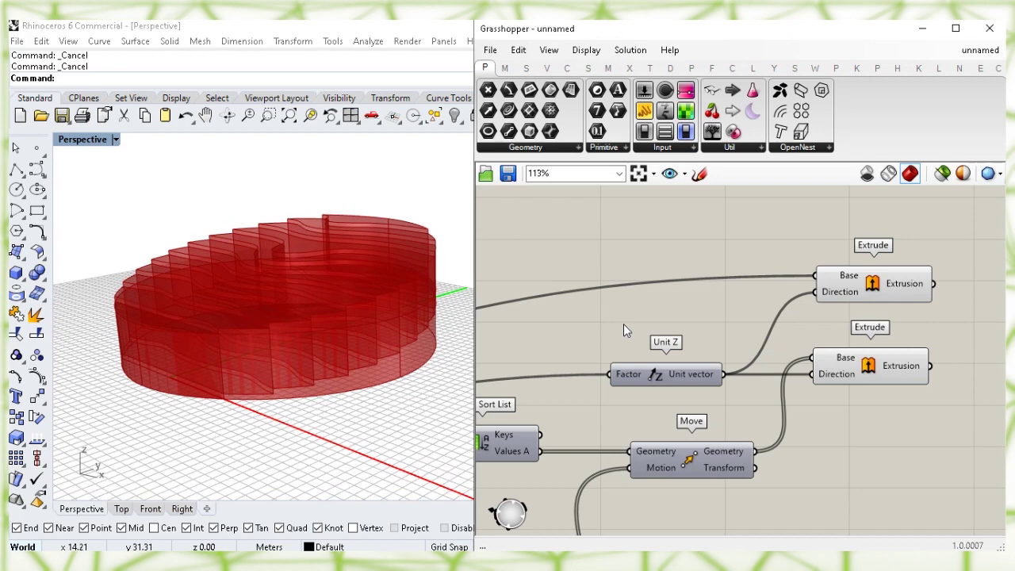
# Add a Solid Difference component beyond the outputs of the two Extrude components.
pyautogui.click(885, 361)
pyautogui.click(876, 287)
pyautogui.click(892, 374)
pyautogui.click(893, 411)
pyautogui.moveTo(894, 434); pyautogui.dragTo(729, 462, button='right')
pyautogui.scroll(1, 821, 407)
pyautogui.moveTo(821, 407); pyautogui.dragTo(691, 405, button='right')
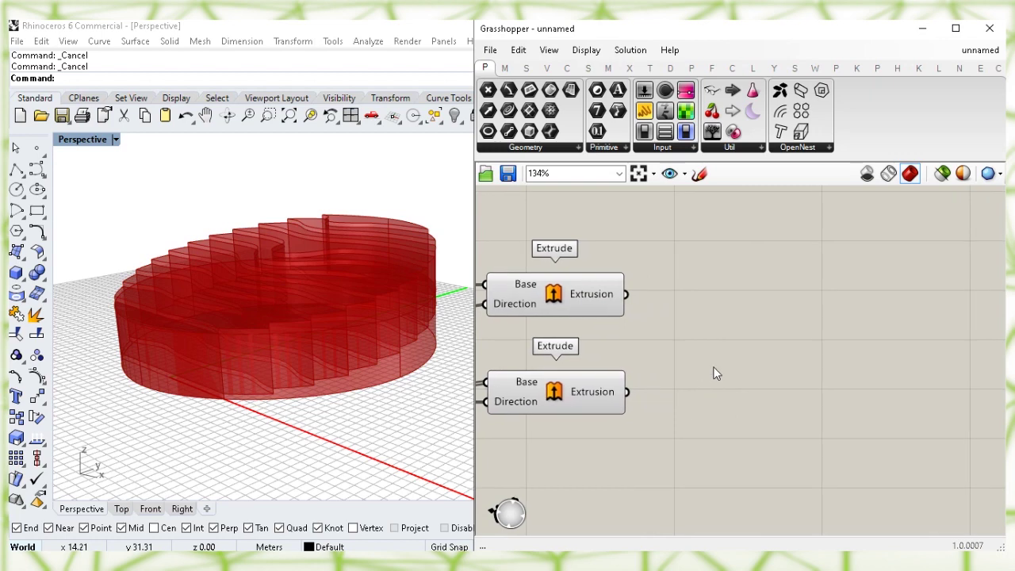
pyautogui.doubleClick(754, 350)
pyautogui.write('s')
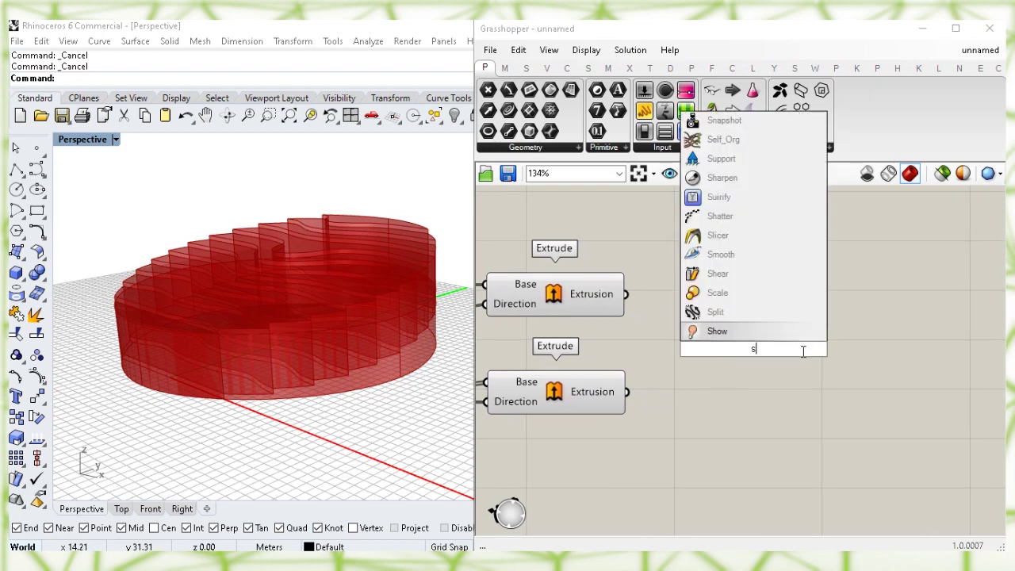
pyautogui.write('olid diff')
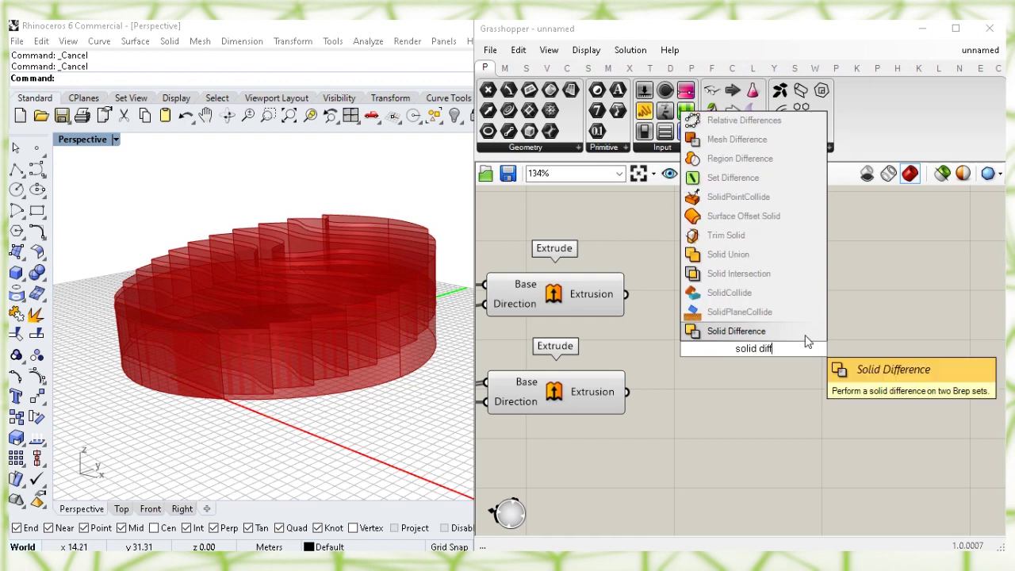
pyautogui.click(810, 331)
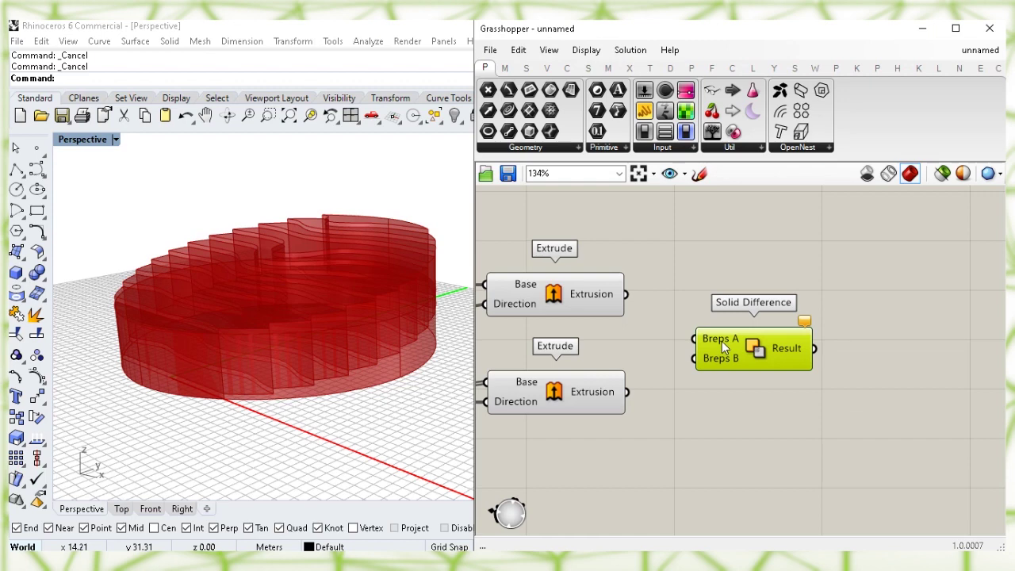
pyautogui.moveTo(722, 342); pyautogui.dragTo(748, 334)
# Connect the upper Extrude's Extrusion to Breps A and the lower Extrude's Extrusion to Breps B of Solid Difference.
pyautogui.moveTo(636, 298); pyautogui.dragTo(718, 332)
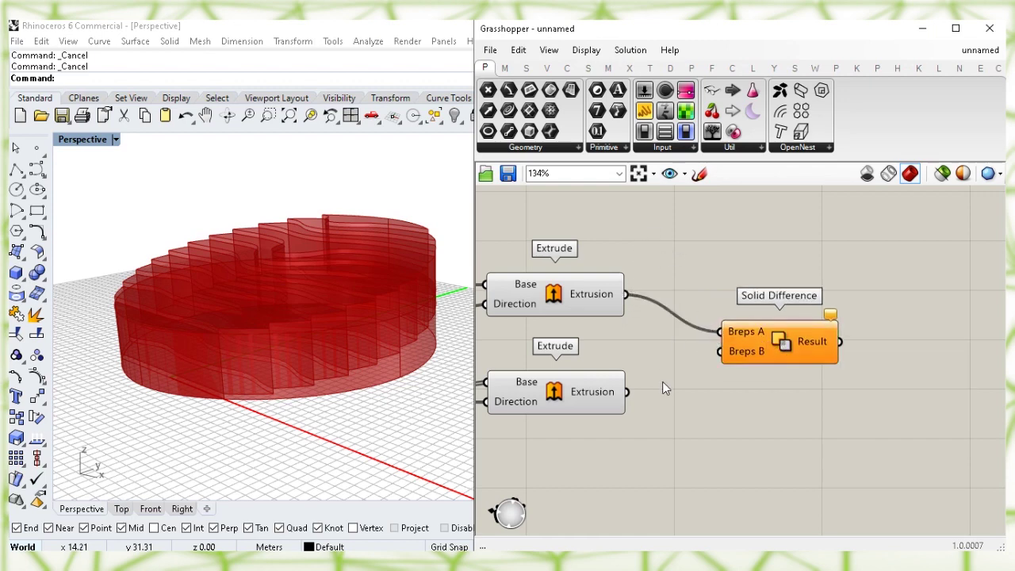
pyautogui.click(612, 402)
pyautogui.moveTo(680, 419); pyautogui.dragTo(716, 347)
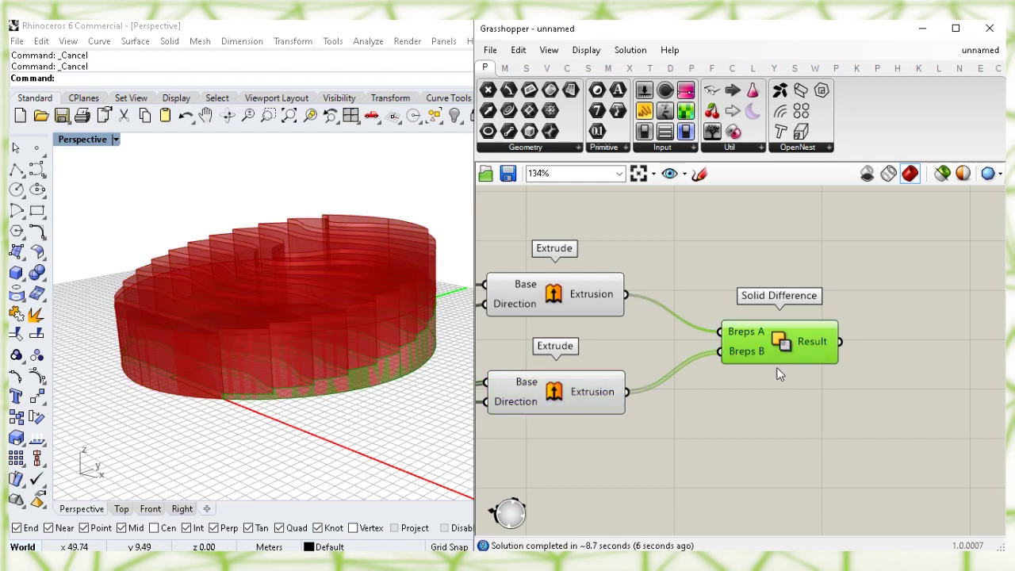
pyautogui.click(777, 372)
# Turn off the preview of both Extrude components, leaving the Solid Difference preview on.
pyautogui.moveTo(565, 400); pyautogui.dragTo(576, 367, button='right')
pyautogui.click(564, 358)
pyautogui.rightClick(563, 358)
pyautogui.click(602, 389)
pyautogui.click(619, 432)
pyautogui.click(570, 277)
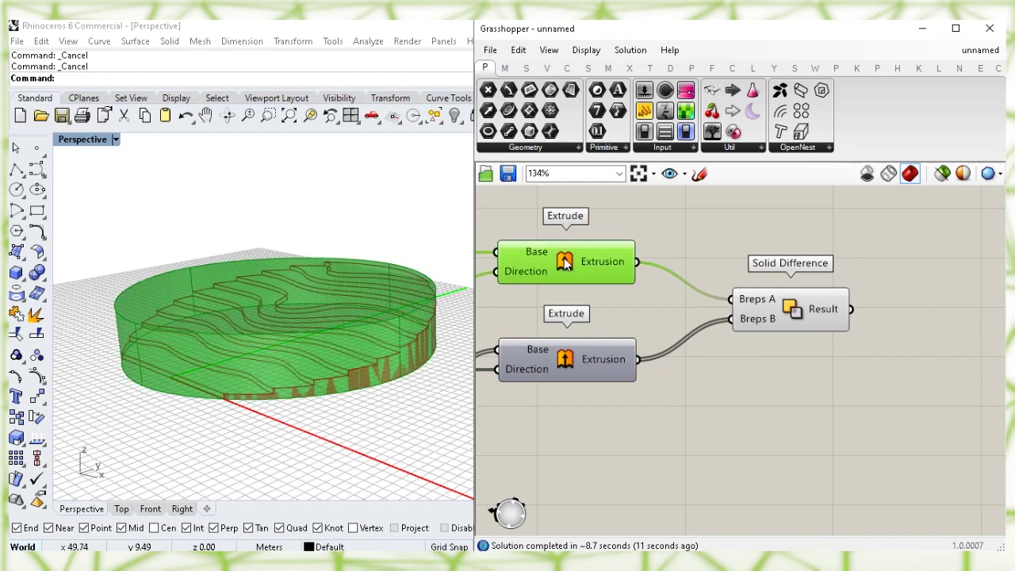
pyautogui.rightClick(570, 274)
pyautogui.click(670, 285)
pyautogui.moveTo(327, 270); pyautogui.dragTo(332, 297, button='right')
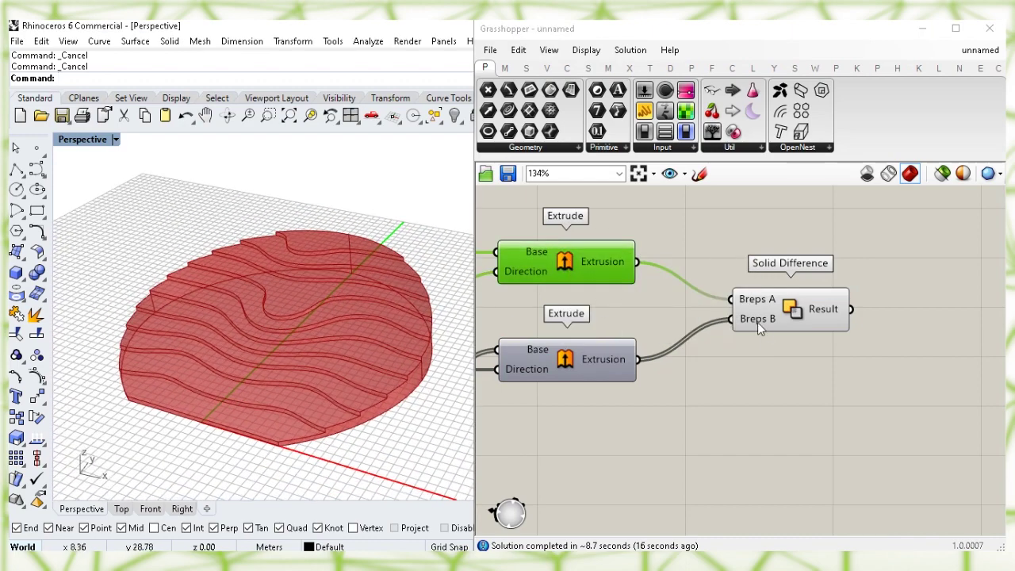
# Bake the Solid Difference result into Rhino on the Default layer and check the baked solid.
pyautogui.click(795, 321)
pyautogui.rightClick(793, 312)
pyautogui.click(829, 365)
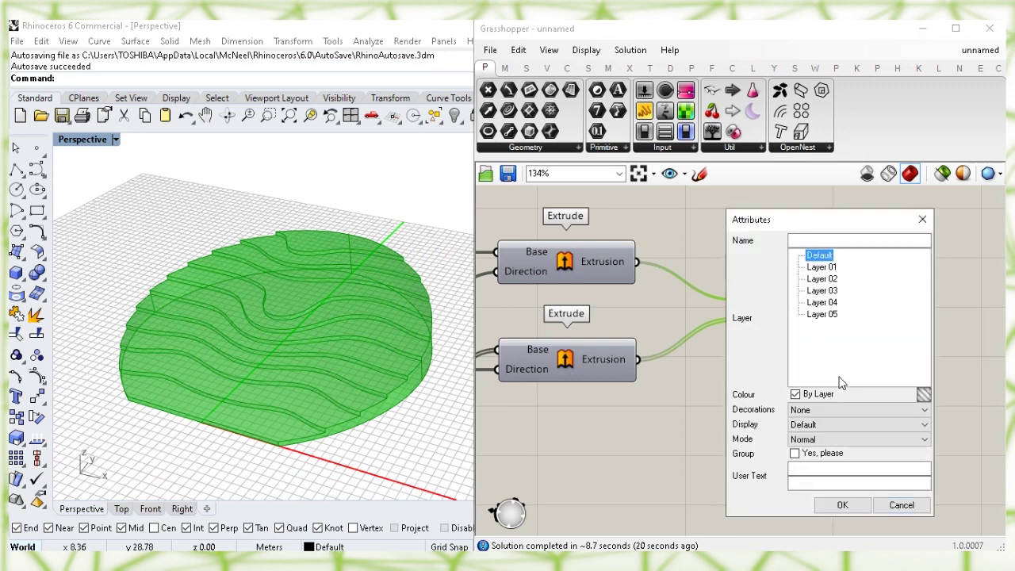
pyautogui.click(842, 504)
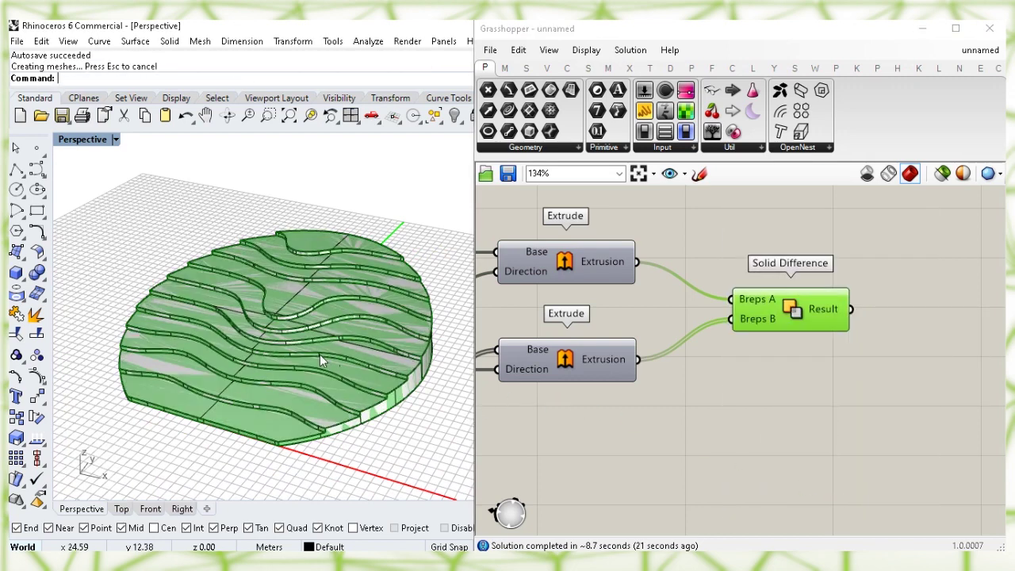
pyautogui.click(295, 327)
pyautogui.moveTo(293, 313); pyautogui.dragTo(318, 285, button='right')
pyautogui.press('Escape')
# Turn off the preview of the Solid Difference component.
pyautogui.moveTo(363, 260); pyautogui.dragTo(307, 313, button='right')
pyautogui.click(669, 306)
pyautogui.click(788, 321)
pyautogui.rightClick(791, 313)
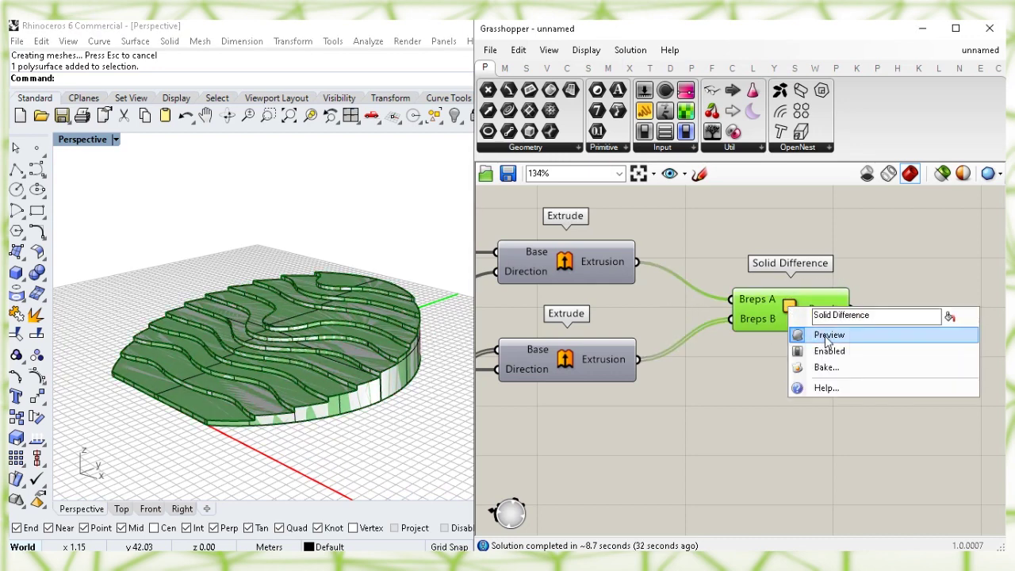
pyautogui.click(809, 333)
# Turn on the preview of the grouped Geometry parameter below the Exceptions component.
pyautogui.scroll(-2, 744, 358)
pyautogui.moveTo(511, 432); pyautogui.dragTo(751, 386, button='right')
pyautogui.moveTo(550, 247); pyautogui.dragTo(932, 265, button='right')
pyautogui.moveTo(520, 319); pyautogui.dragTo(834, 251, button='right')
pyautogui.moveTo(497, 367); pyautogui.dragTo(883, 328, button='right')
pyautogui.moveTo(564, 372); pyautogui.dragTo(684, 350, button='right')
pyautogui.moveTo(493, 405); pyautogui.dragTo(943, 415, button='right')
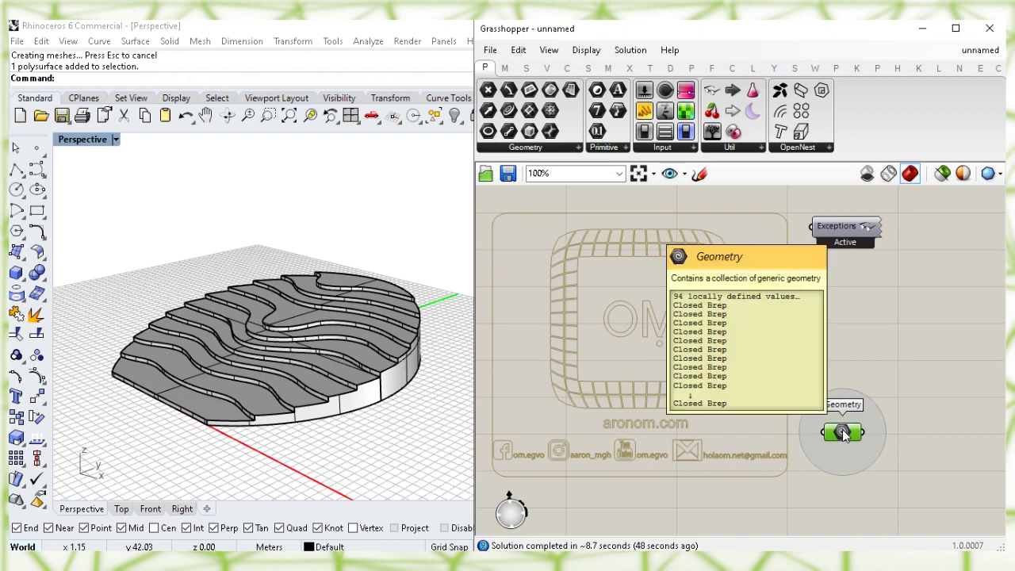
pyautogui.rightClick(842, 432)
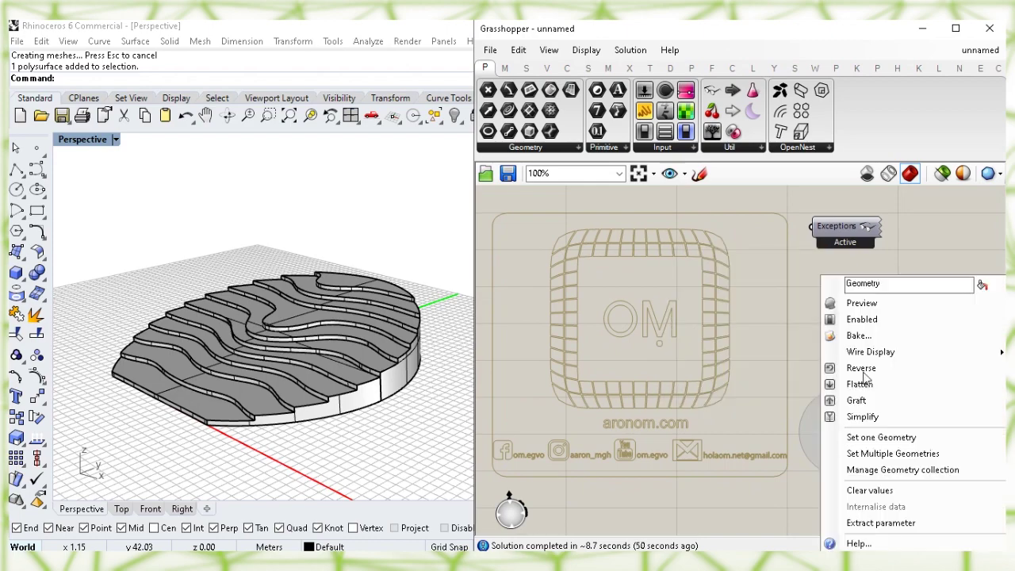
pyautogui.click(860, 302)
pyautogui.moveTo(261, 317); pyautogui.dragTo(301, 333, button='right')
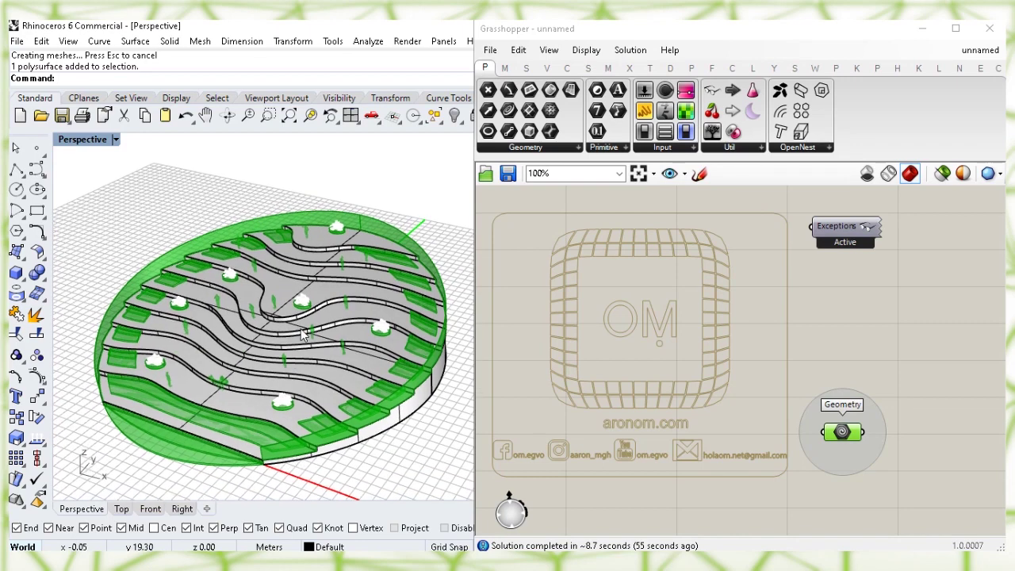
# Bake the contents of the Geometry parameter into Rhino on Layer 01.
pyautogui.click(842, 327)
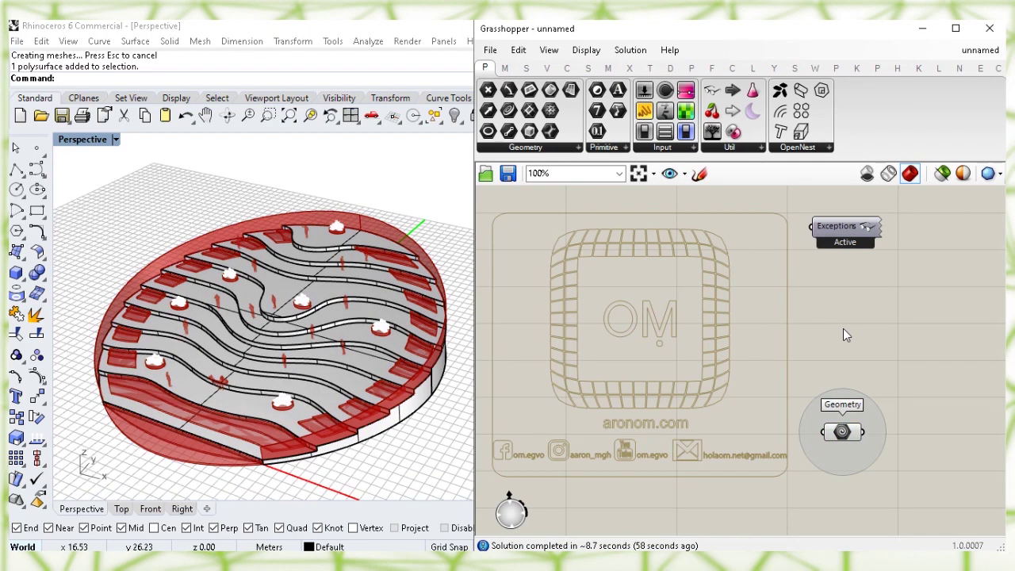
pyautogui.click(843, 432)
pyautogui.rightClick(842, 432)
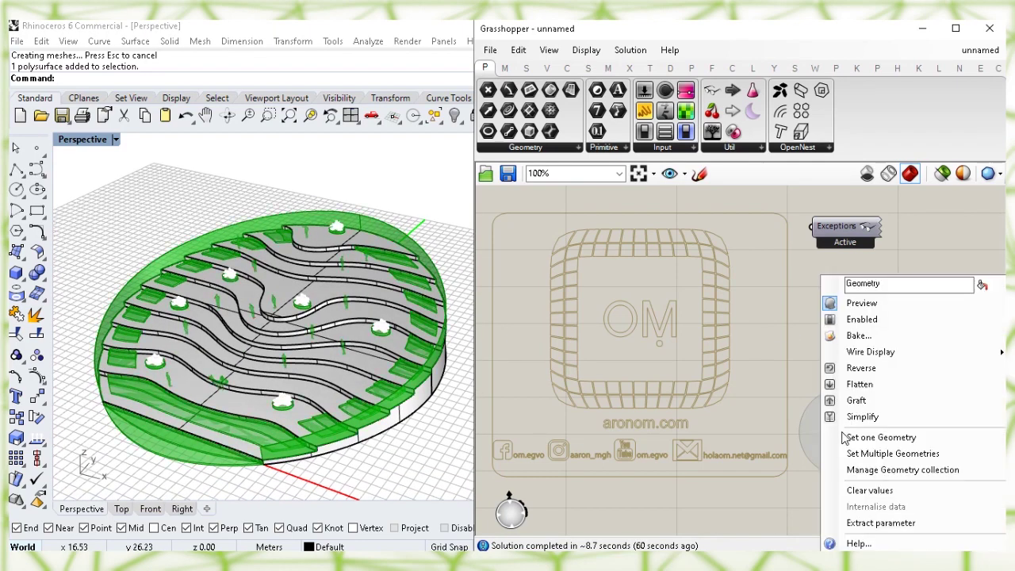
pyautogui.click(879, 339)
pyautogui.click(871, 240)
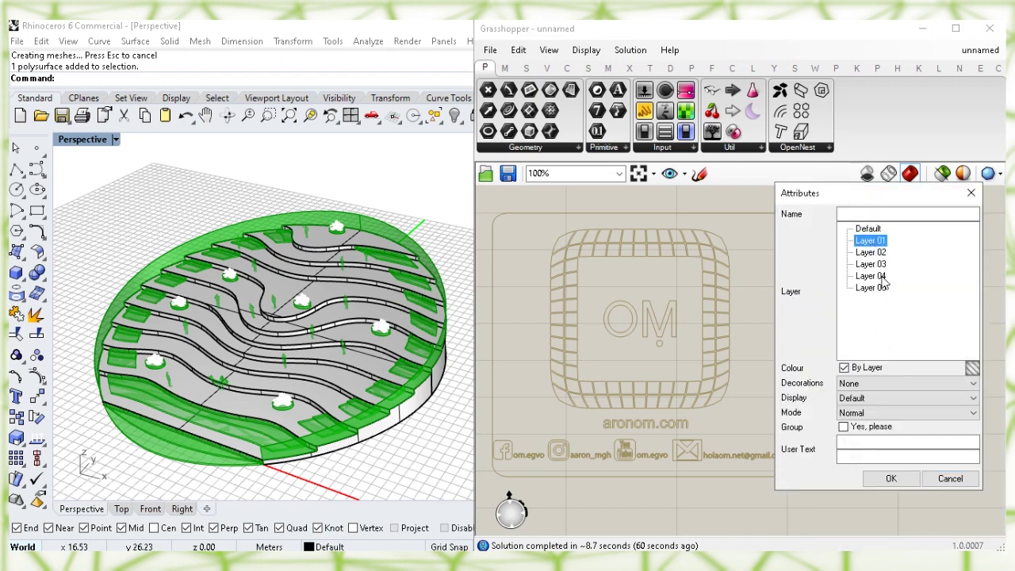
pyautogui.click(891, 478)
# Turn off the preview of the grouped Geometry parameter.
pyautogui.click(879, 352)
pyautogui.moveTo(899, 479); pyautogui.dragTo(826, 313)
pyautogui.rightClick(826, 313)
pyautogui.click(887, 335)
pyautogui.moveTo(868, 335); pyautogui.dragTo(882, 335, button='right')
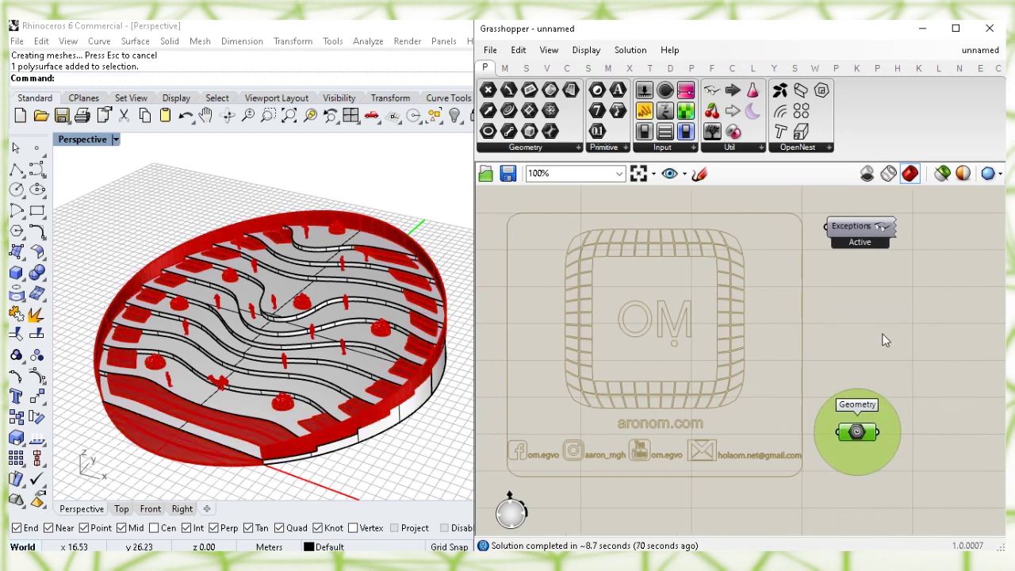
# Minimize the Grasshopper window, select all baked objects in Rhino and turn off their surface isocurve display.
pyautogui.click(921, 29)
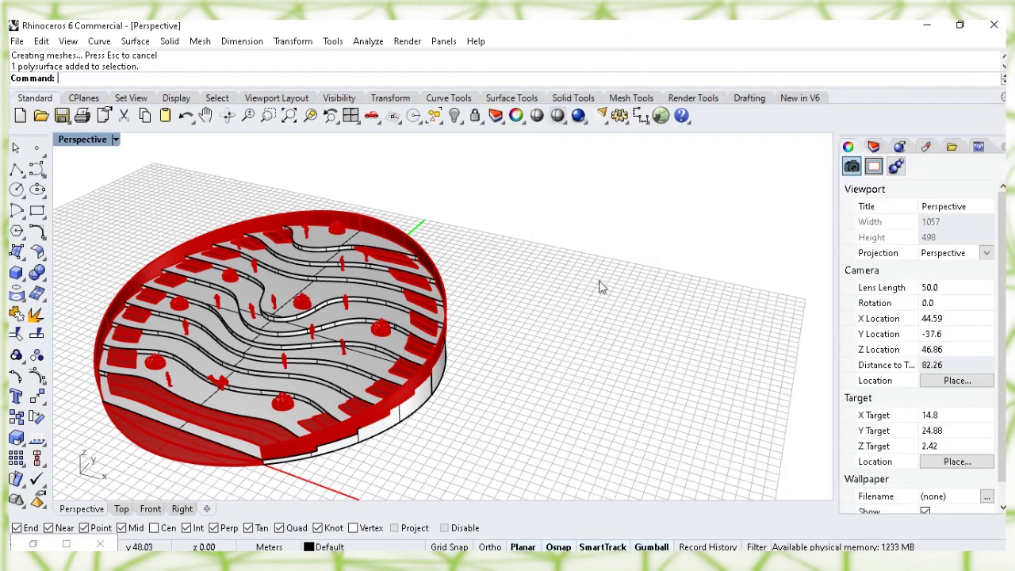
pyautogui.keyDown('shift'); pyautogui.moveTo(605, 297); pyautogui.dragTo(646, 285, button='right'); pyautogui.keyUp('shift')
pyautogui.scroll(-2, 651, 295)
pyautogui.moveTo(715, 474); pyautogui.dragTo(200, 157)
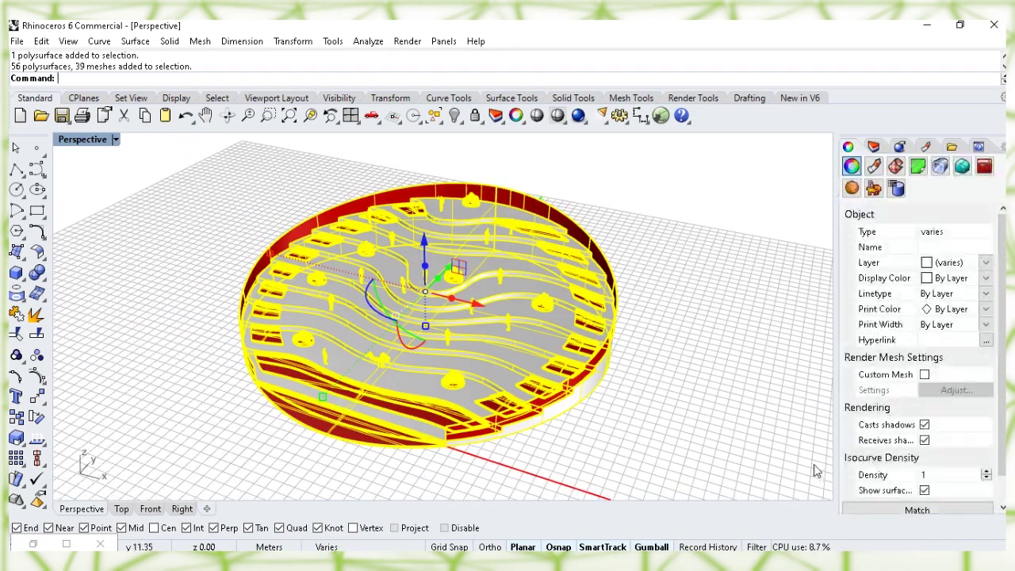
pyautogui.click(921, 491)
pyautogui.click(636, 382)
pyautogui.moveTo(637, 382); pyautogui.dragTo(647, 393, button='right')
# Set the Perspective viewport to Rendered display mode and examine the terraced model from several angles.
pyautogui.click(116, 140)
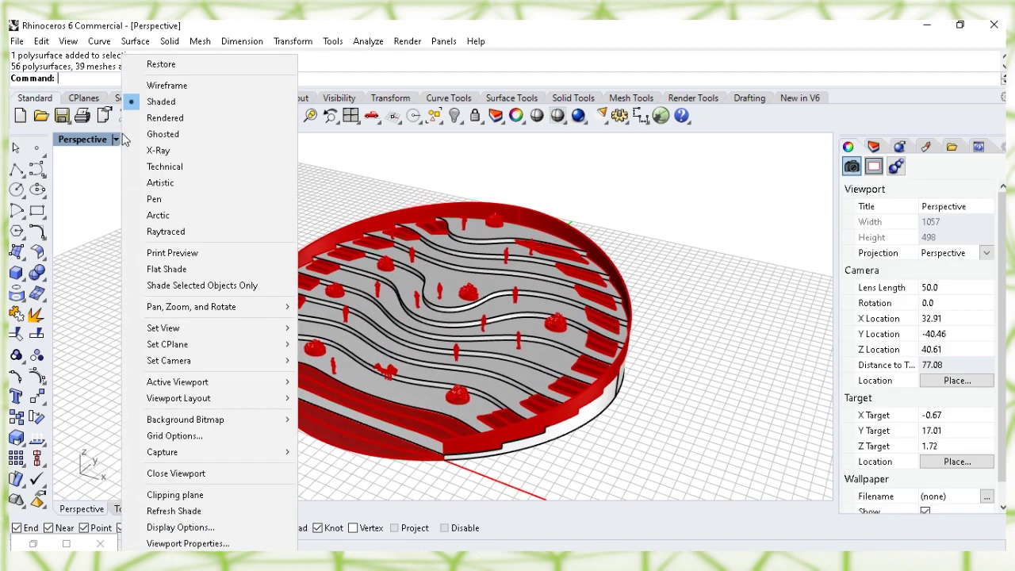
pyautogui.click(167, 117)
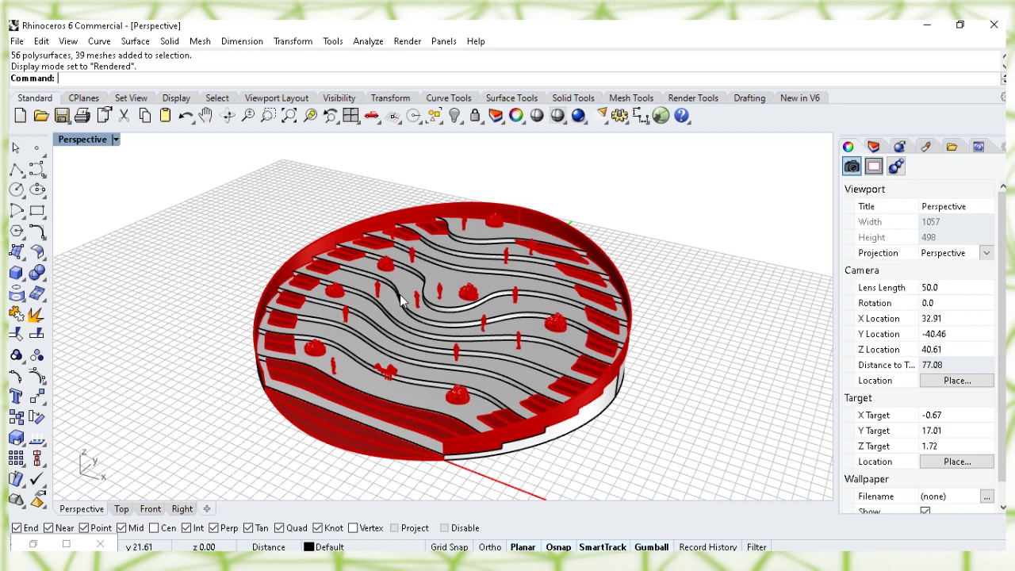
pyautogui.scroll(3, 657, 336)
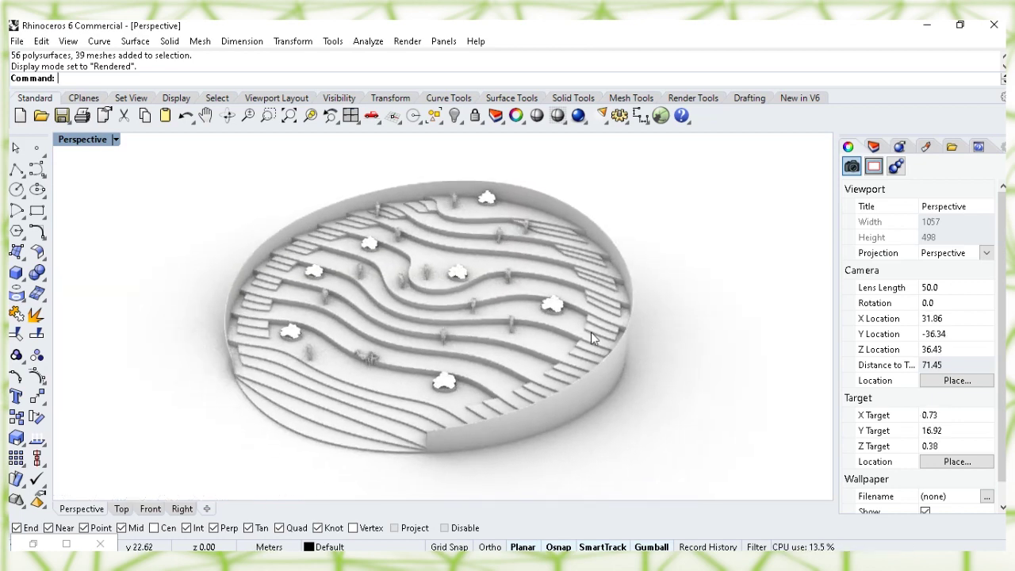
pyautogui.moveTo(387, 341); pyautogui.dragTo(456, 348, button='right')
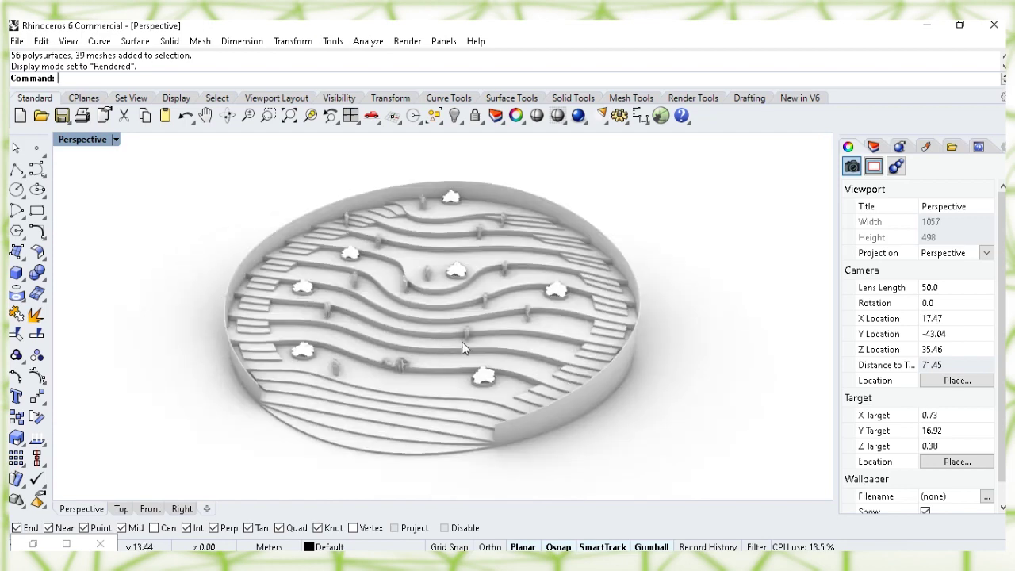
pyautogui.moveTo(673, 406); pyautogui.dragTo(748, 405, button='right')
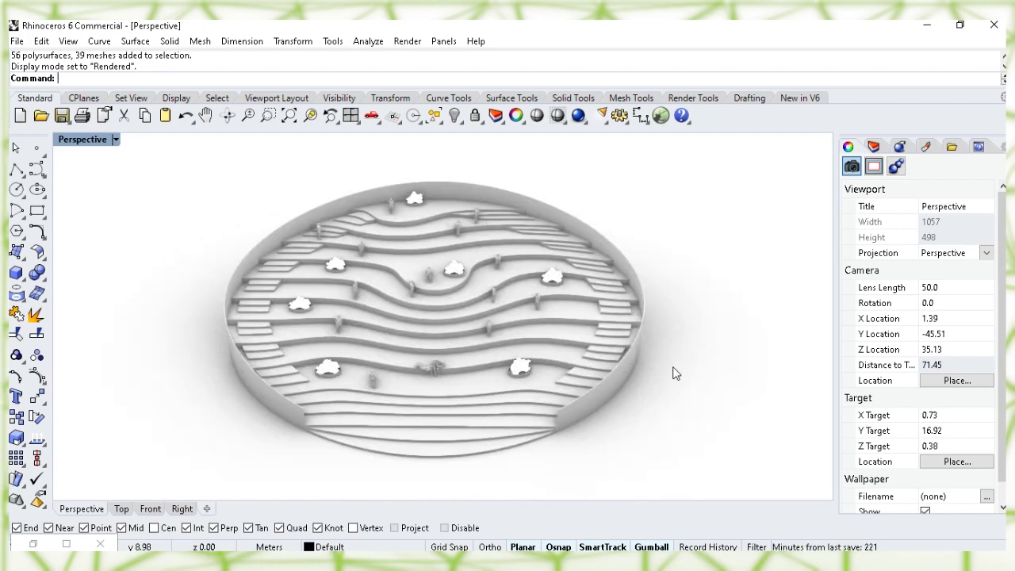
pyautogui.moveTo(665, 272); pyautogui.dragTo(521, 256, button='right')
pyautogui.moveTo(485, 339); pyautogui.dragTo(434, 299, button='right')
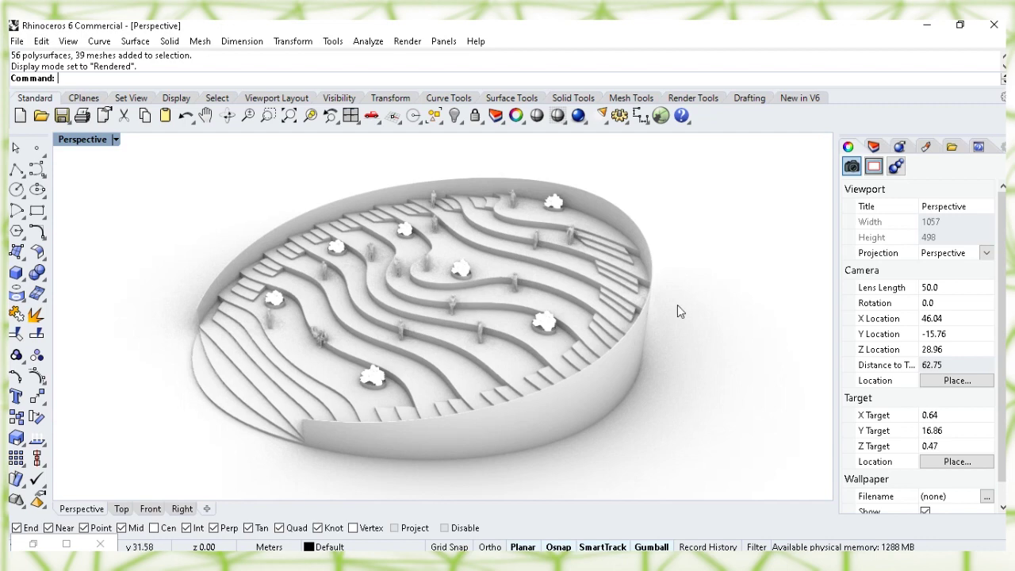